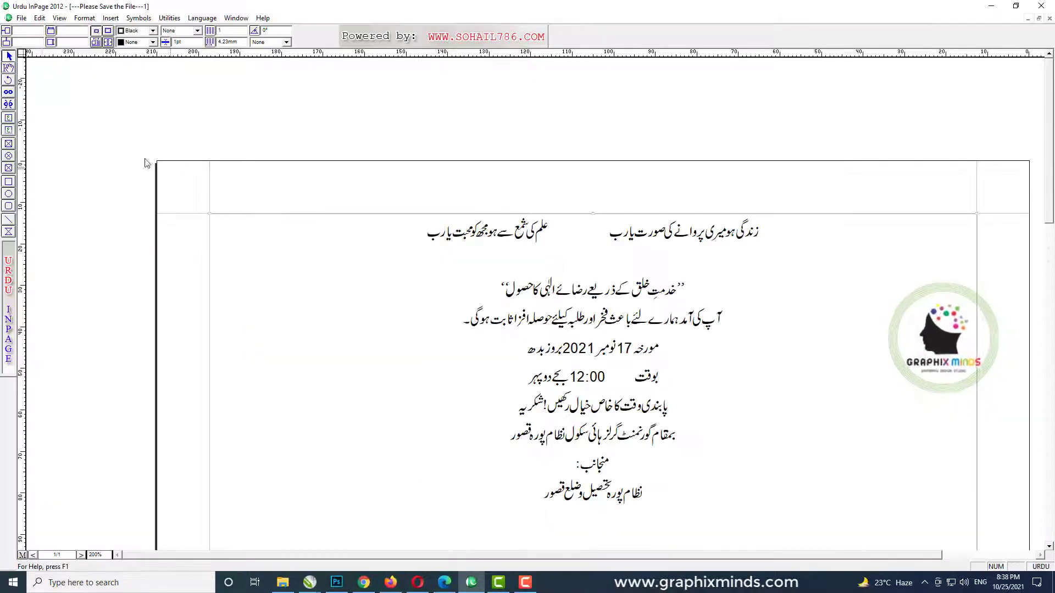
# - Copy the Urdu invitation text frame and paste it into the Untitled-1 drawing in CorelDRAW
pyautogui.rightClick(304, 246)
pyautogui.click(332, 267)
pyautogui.rightClick(323, 262)
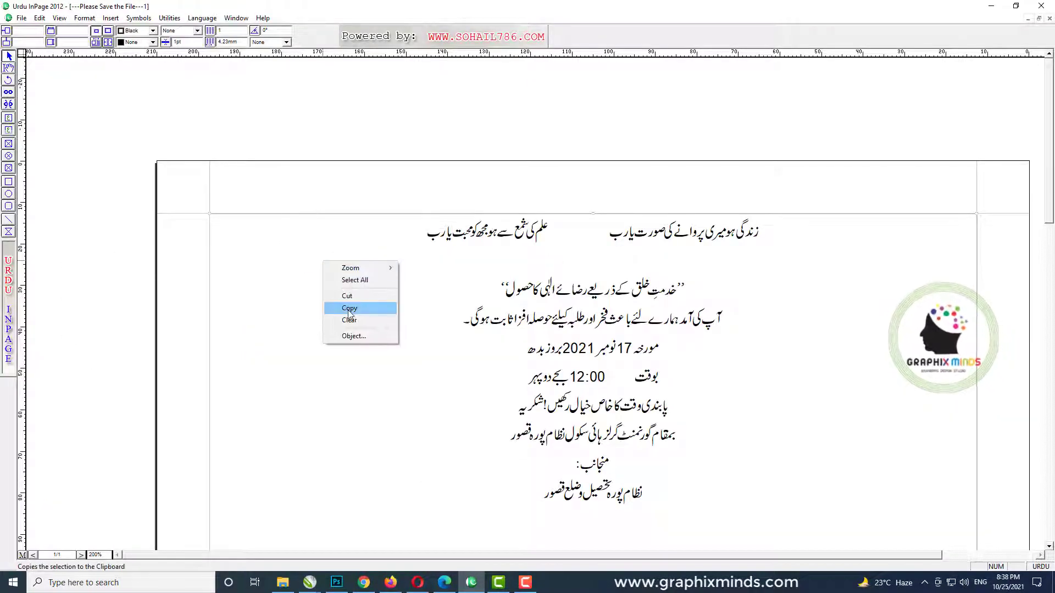
pyautogui.click(348, 309)
pyautogui.click(307, 583)
pyautogui.click(277, 541)
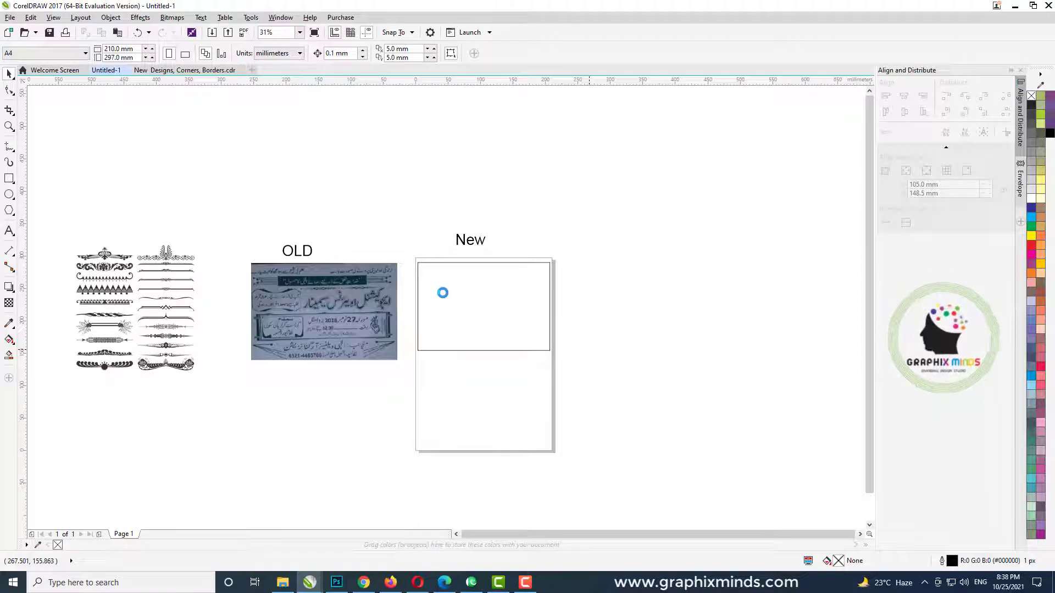
pyautogui.hotkey('ctrl', 'v')
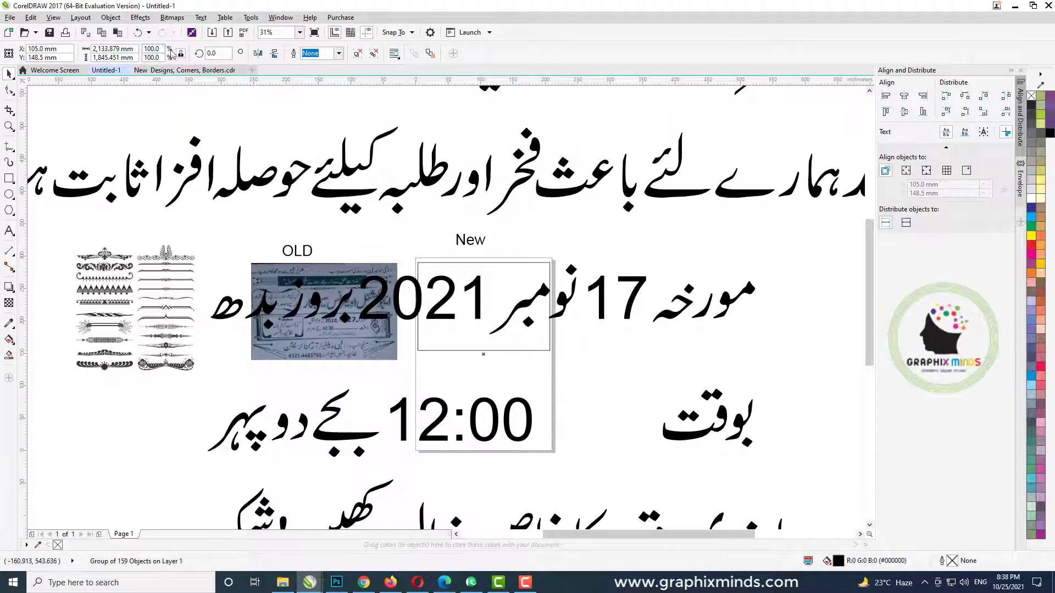
# - Scale the pasted Urdu text to 10% in both directions and place it beside the New card's page
pyautogui.write('10')
pyautogui.press('Tab')
pyautogui.write('10')
pyautogui.press('Return')
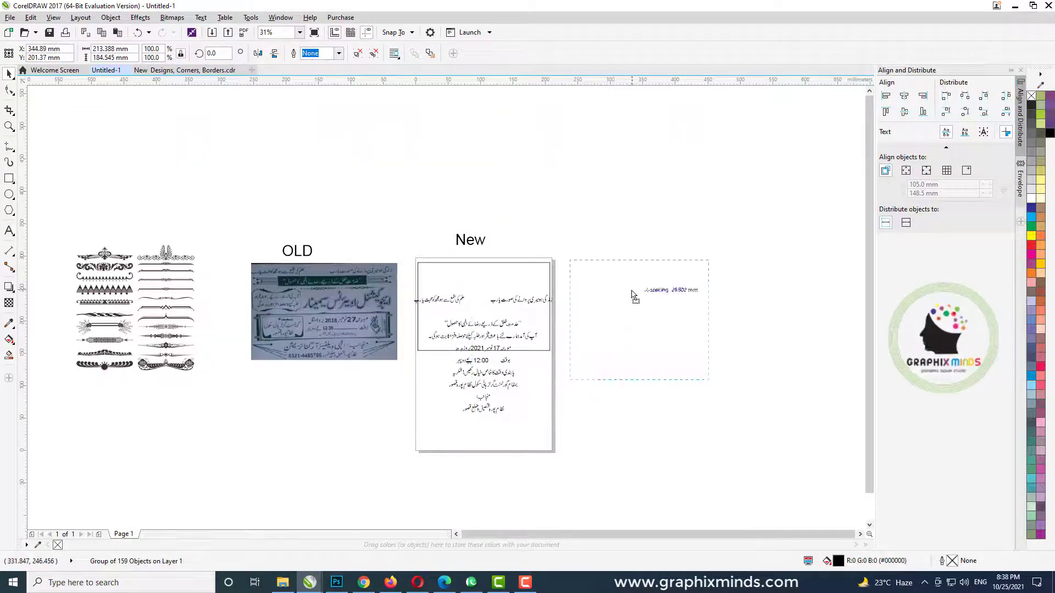
pyautogui.moveTo(631, 291); pyautogui.dragTo(631, 287)
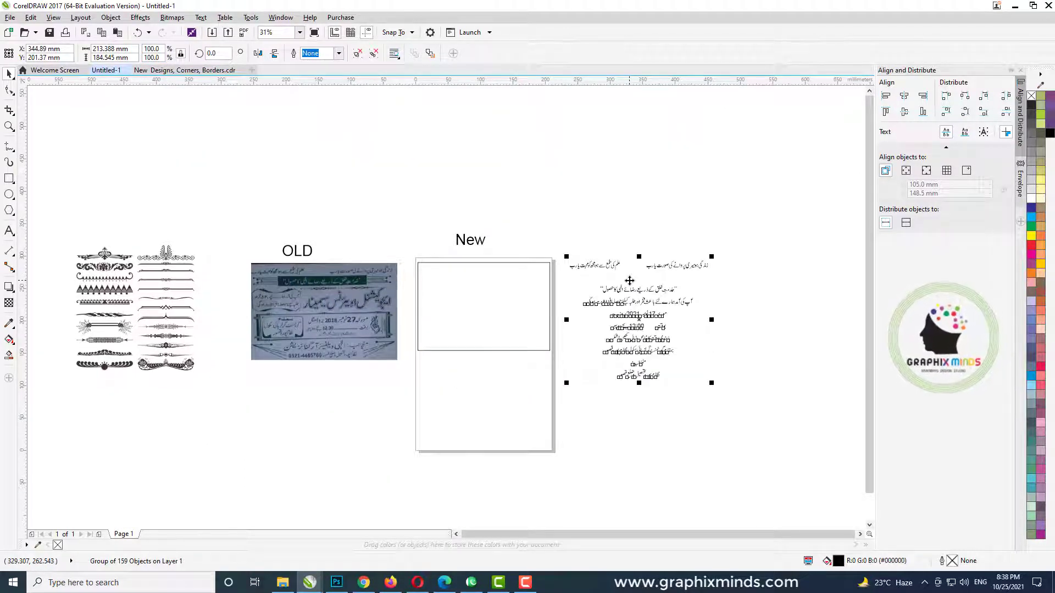
pyautogui.press('Escape')
# - Separate the first verse line from the other text by grouping its right and left halves individually
pyautogui.scroll(3, 638, 256)
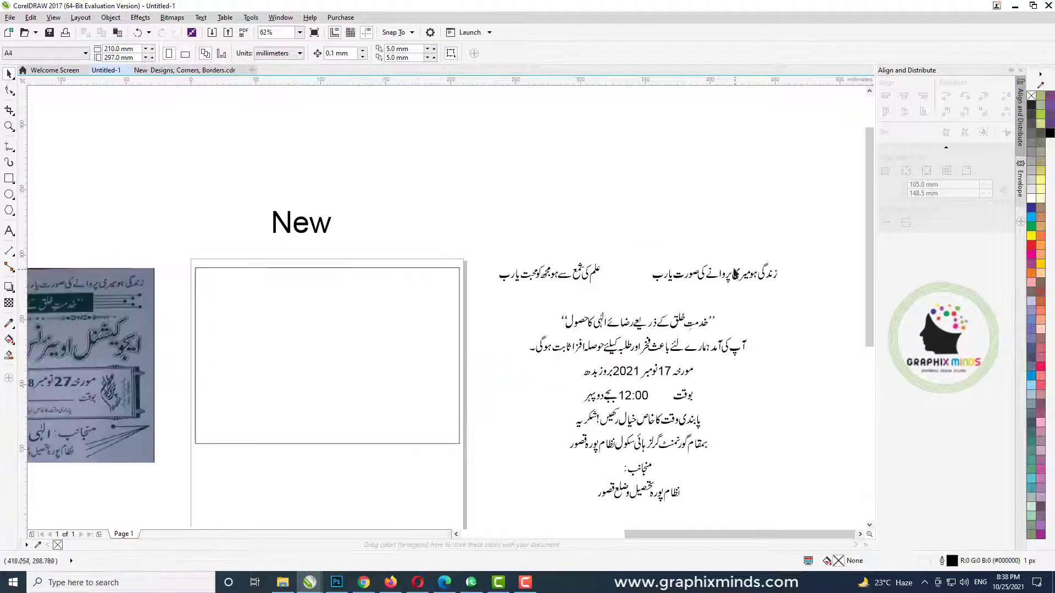
pyautogui.scroll(2, 537, 324)
pyautogui.click(537, 324)
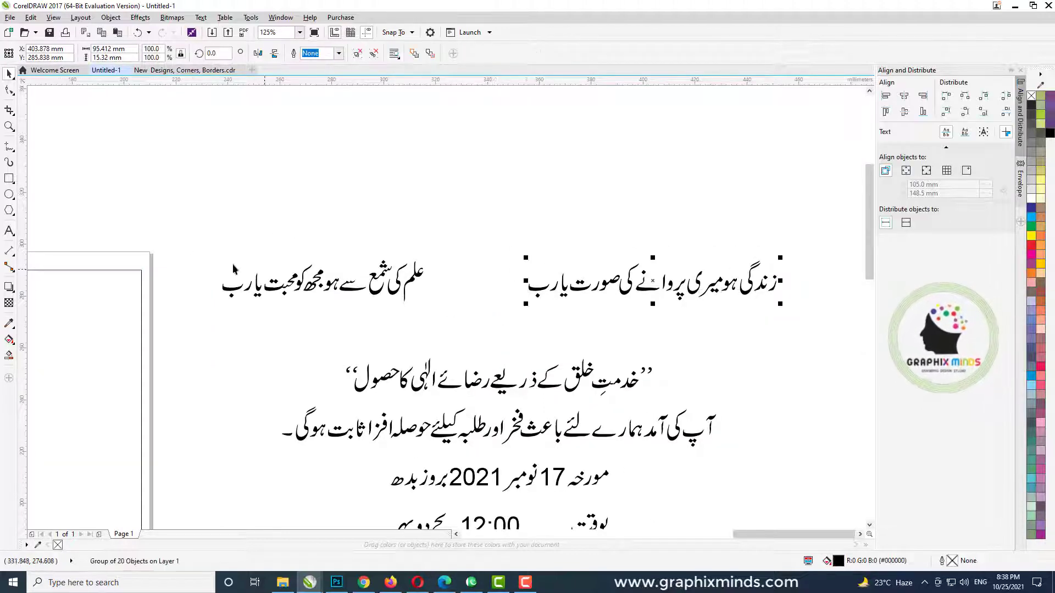
pyautogui.scroll(-3, 451, 336)
pyautogui.scroll(-3, 587, 268)
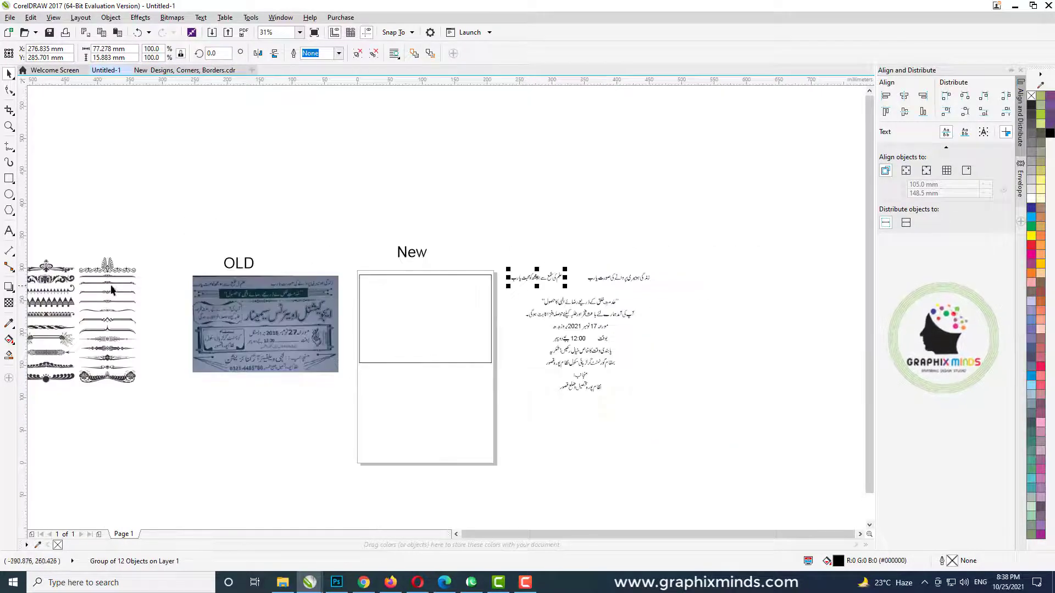
# - Move the brace-shaped divider from the ornament collection to the top of the New card, scale it to 109.1%, and centre it horizontally
pyautogui.scroll(3, 77, 340)
pyautogui.scroll(2, 78, 340)
pyautogui.click(117, 342)
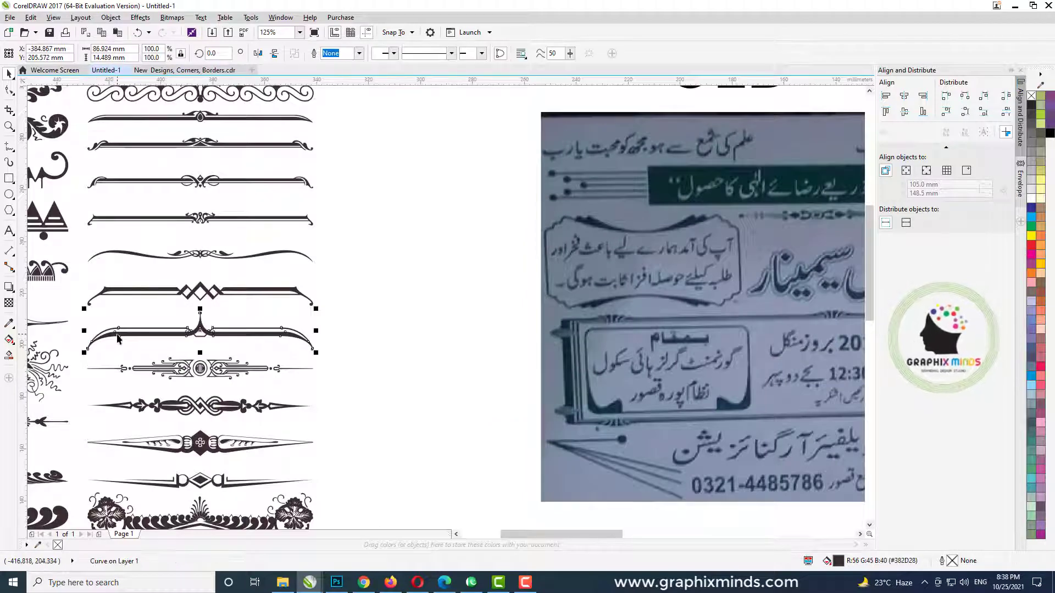
pyautogui.moveTo(195, 337); pyautogui.dragTo(287, 335)
pyautogui.scroll(-4, 75, 278)
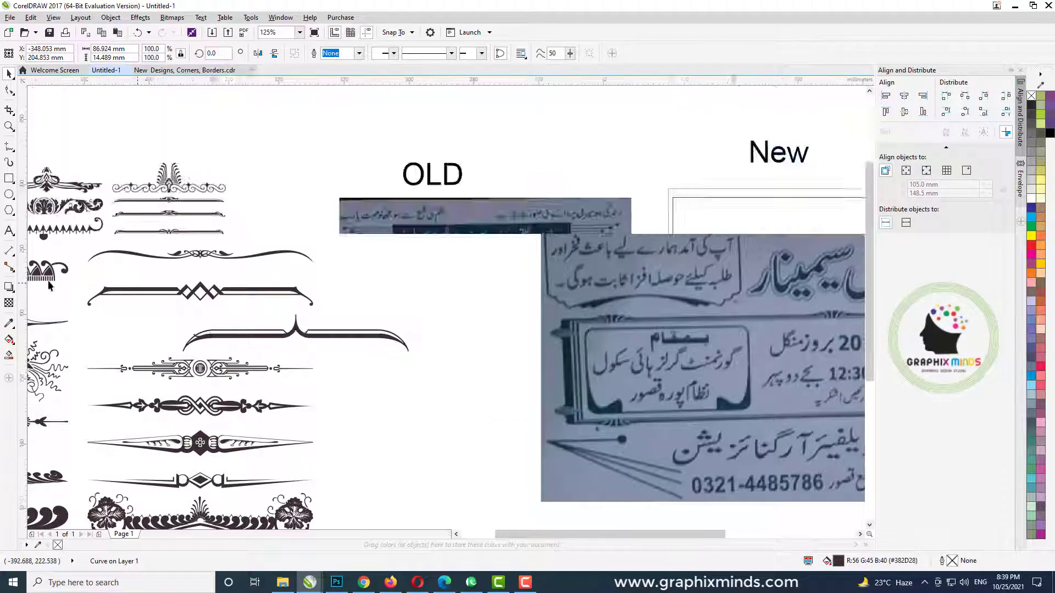
pyautogui.moveTo(410, 263); pyautogui.dragTo(360, 280)
pyautogui.scroll(4, 455, 252)
pyautogui.keyDown('shift'); pyautogui.click(328, 320); pyautogui.keyUp('shift')
pyautogui.press('c')
pyautogui.click(277, 255)
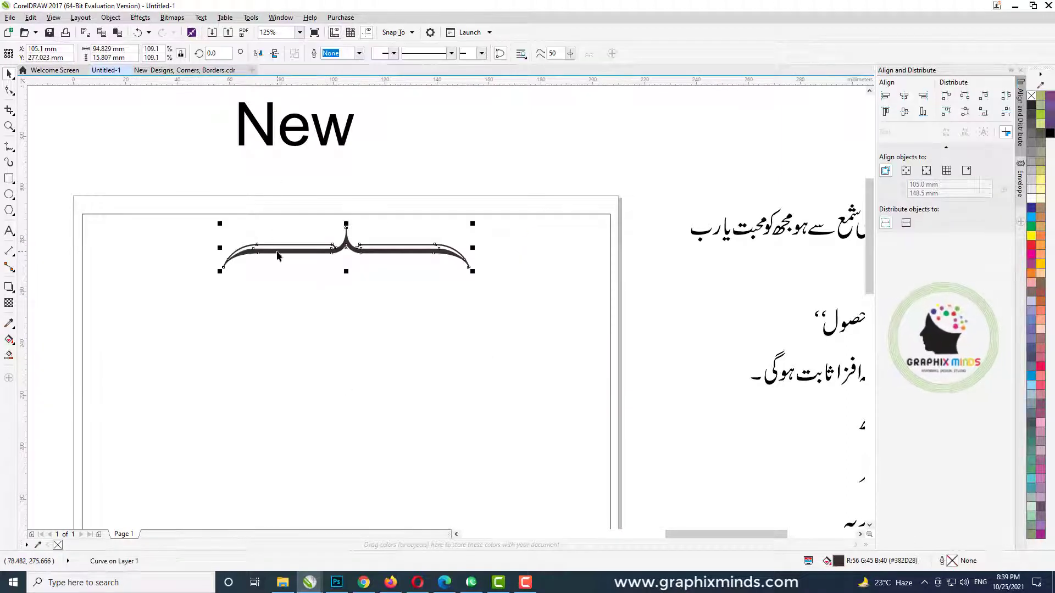
# - Extend both ends of the divider with the Shape tool to the card border's side edges, about 203.6 mm wide overall
pyautogui.click(9, 90)
pyautogui.moveTo(183, 186); pyautogui.dragTo(86, 276)
pyautogui.scroll(3, 71, 268)
pyautogui.scroll(-3, 134, 274)
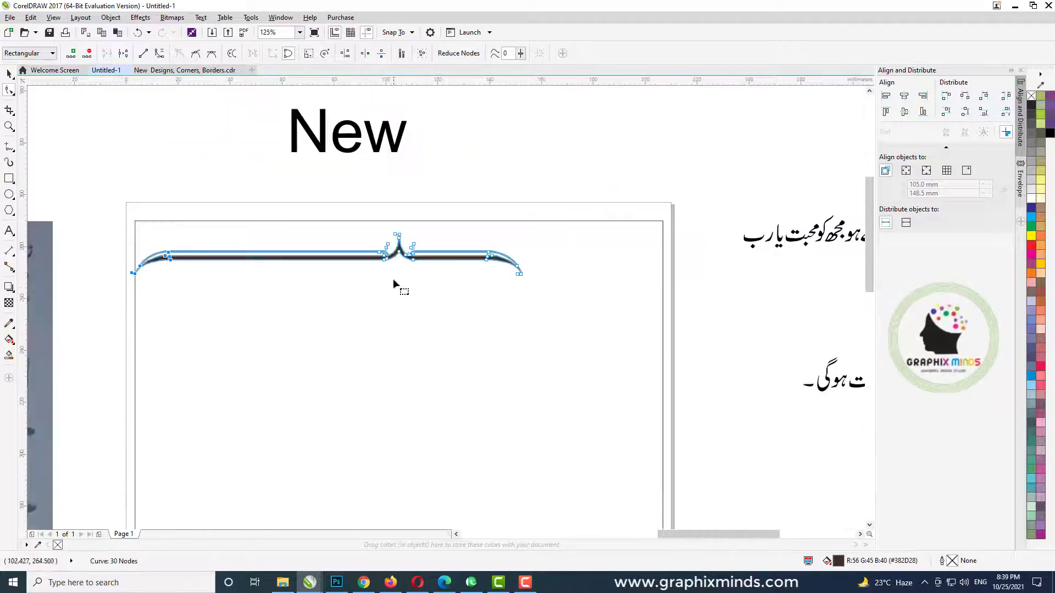
pyautogui.moveTo(519, 276); pyautogui.dragTo(664, 279)
pyautogui.click(9, 74)
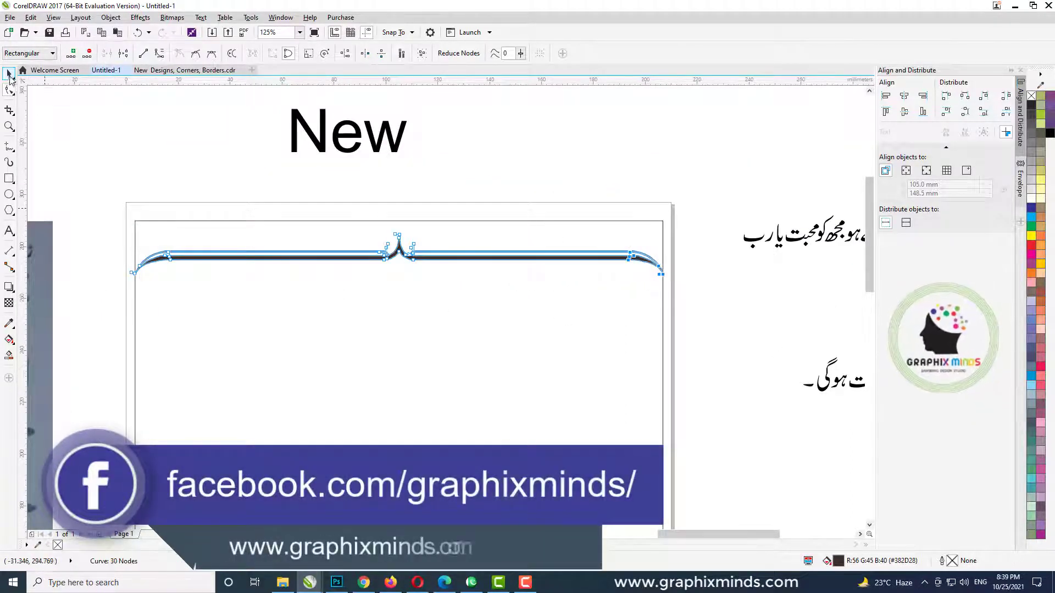
# - Move both verse halves to the top of the card and shrink them, making the right half about 73 mm wide
pyautogui.scroll(-2, 592, 265)
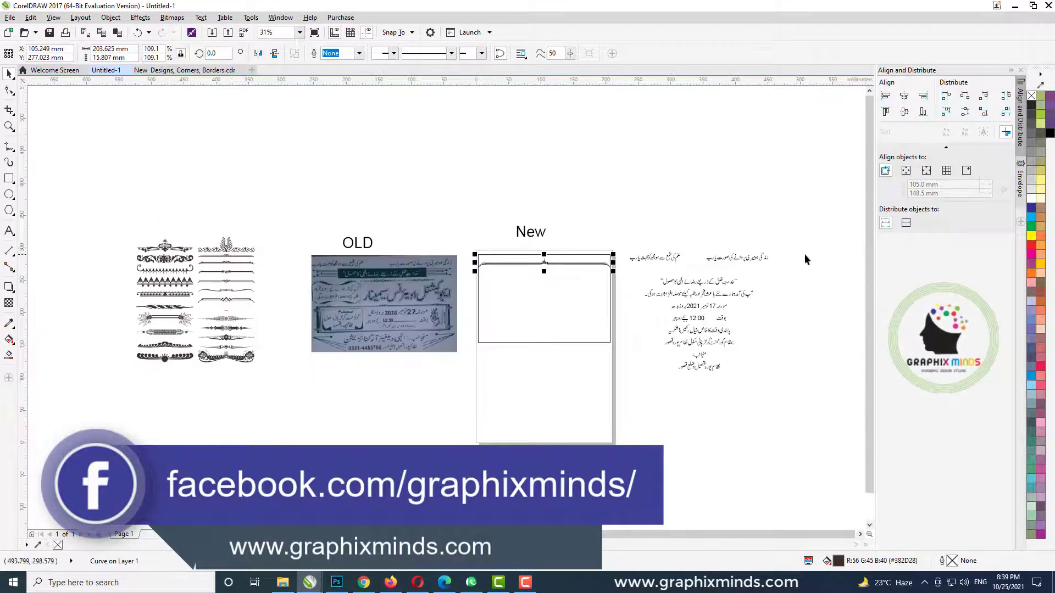
pyautogui.moveTo(744, 259); pyautogui.dragTo(409, 267)
pyautogui.scroll(1, 590, 264)
pyautogui.scroll(2, 536, 254)
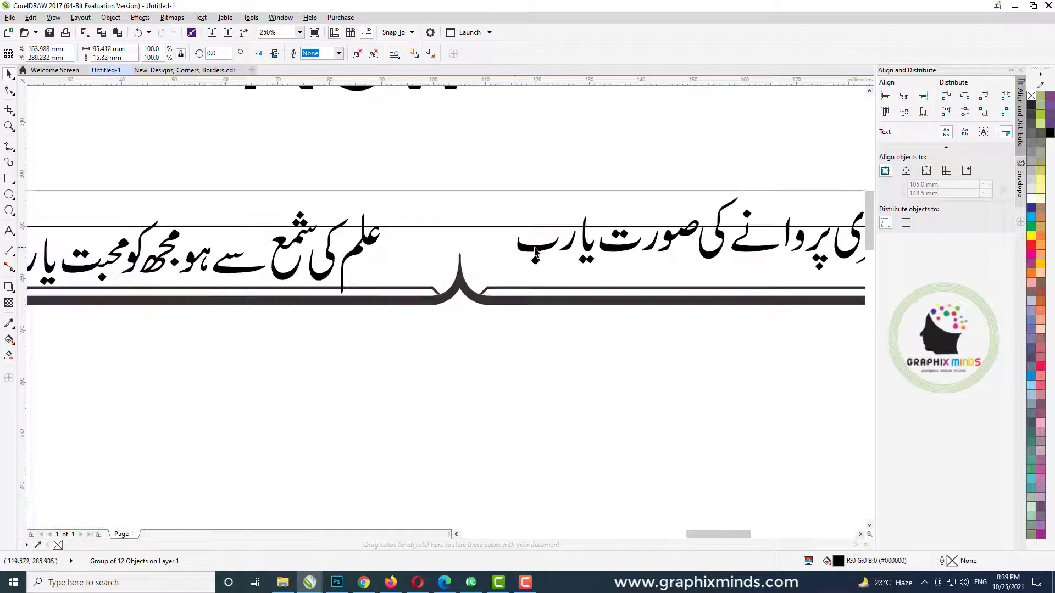
pyautogui.keyDown('shift'); pyautogui.click(370, 245); pyautogui.keyUp('shift')
pyautogui.scroll(-1, 369, 245)
pyautogui.moveTo(170, 284); pyautogui.dragTo(289, 272)
pyautogui.click(566, 187)
# - Place the right verse half just above the divider's right arm and nudge it slightly left
pyautogui.moveTo(501, 250); pyautogui.dragTo(467, 273)
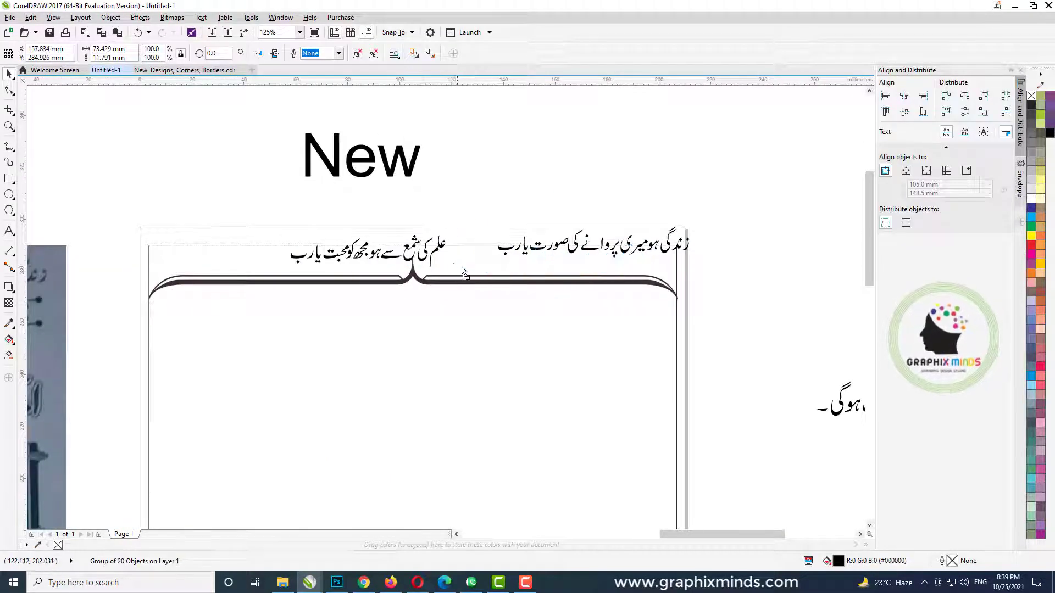
pyautogui.scroll(1, 466, 273)
pyautogui.press('Left')
pyautogui.press('Left')
pyautogui.press('Left')
pyautogui.press('Left')
pyautogui.press('Left')
pyautogui.press('Left')
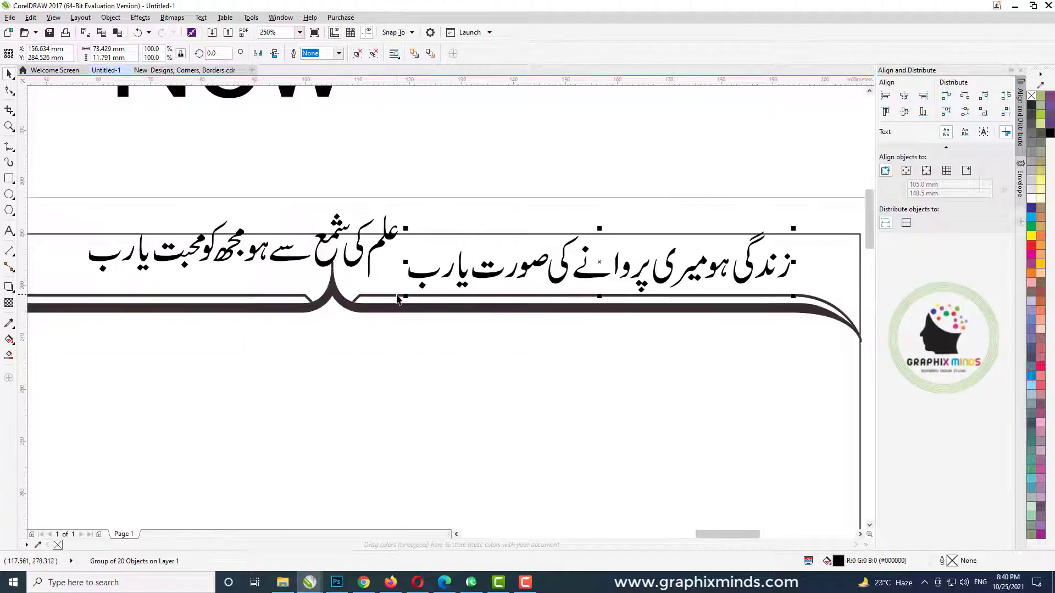
# - Nudge the right verse half and the divider slightly down together
pyautogui.keyDown('shift'); pyautogui.click(383, 310); pyautogui.keyUp('shift')
pyautogui.press('Down')
pyautogui.press('Down')
pyautogui.press('Down')
pyautogui.press('Down')
pyautogui.press('Down')
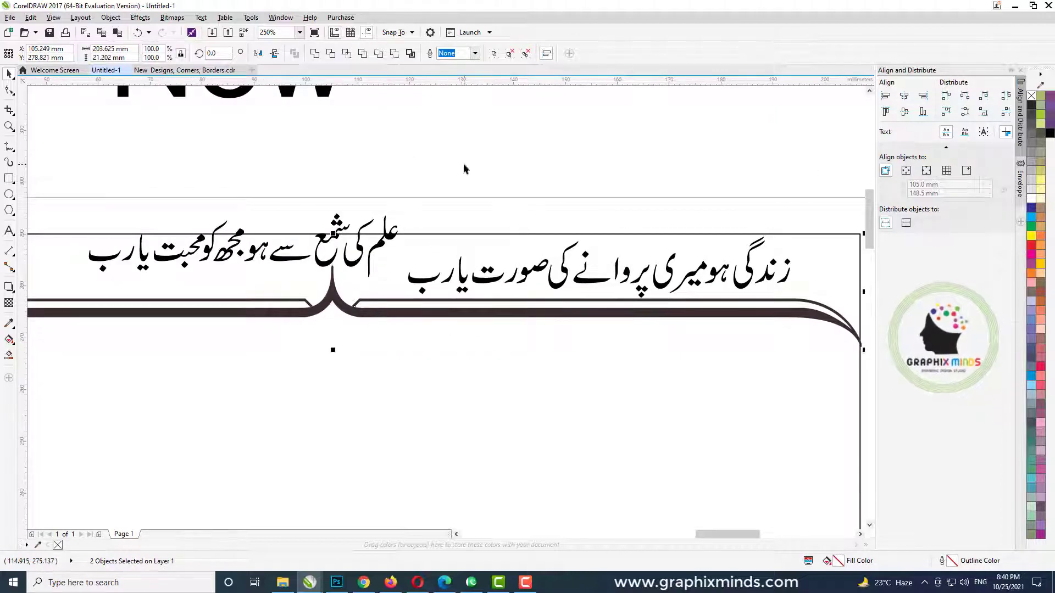
# - Recolour the brace-shaped divider to black
pyautogui.click(424, 360)
pyautogui.click(525, 309)
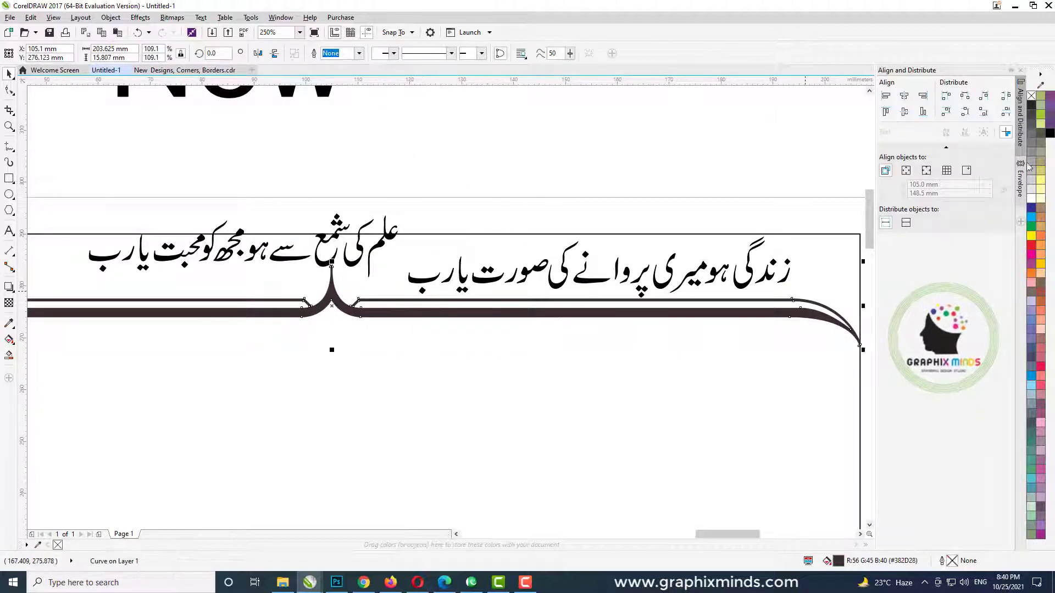
pyautogui.click(406, 222)
# - Move the left verse half above the divider's left arm and align it vertically with the right half
pyautogui.click(389, 236)
pyautogui.scroll(-1, 504, 264)
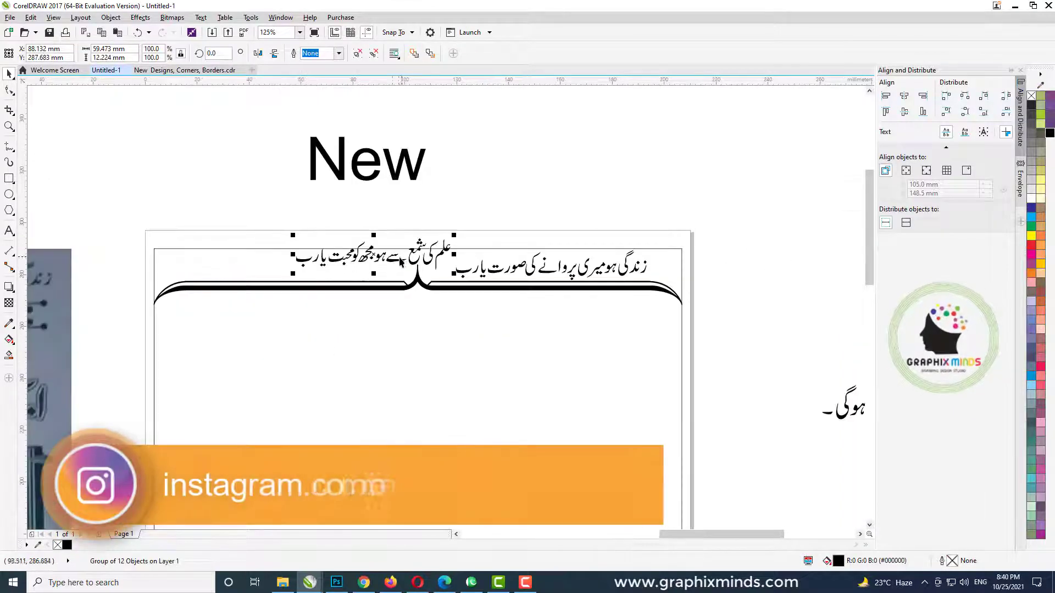
pyautogui.moveTo(379, 261); pyautogui.dragTo(315, 270)
pyautogui.scroll(1, 317, 269)
pyautogui.keyDown('shift'); pyautogui.click(597, 279); pyautogui.keyUp('shift')
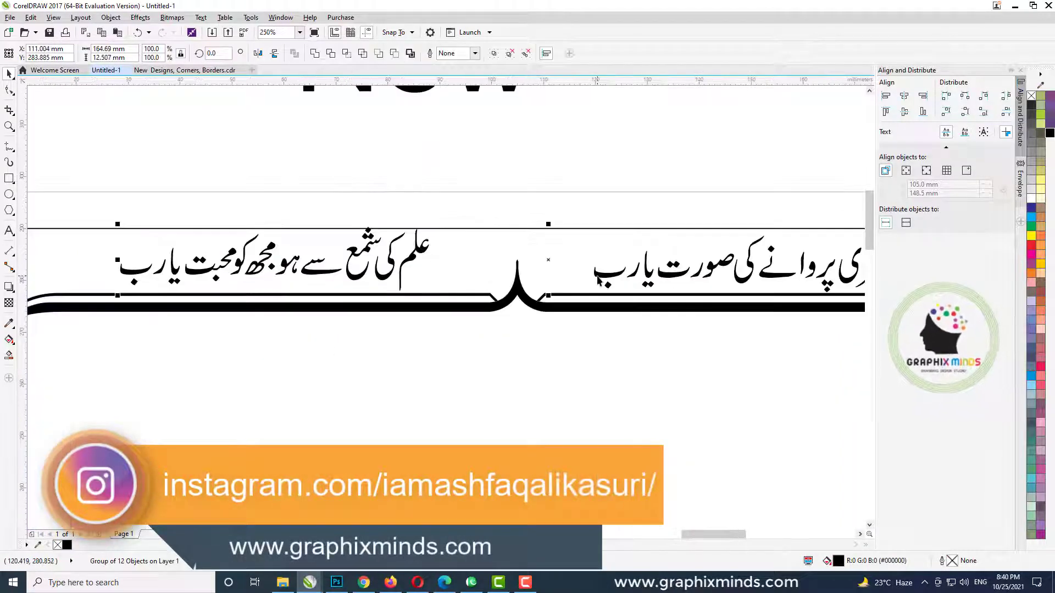
pyautogui.scroll(-1, 558, 277)
pyautogui.click(449, 280)
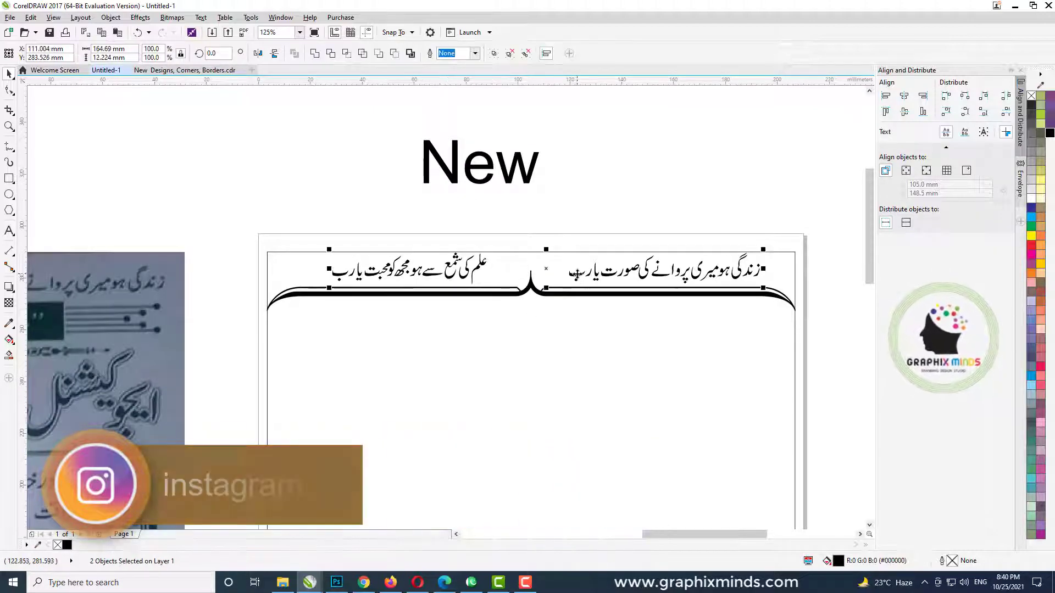
# - Shift both verse halves slightly left to balance them over the two arms of the divider
pyautogui.click(516, 261)
pyautogui.scroll(1, 516, 261)
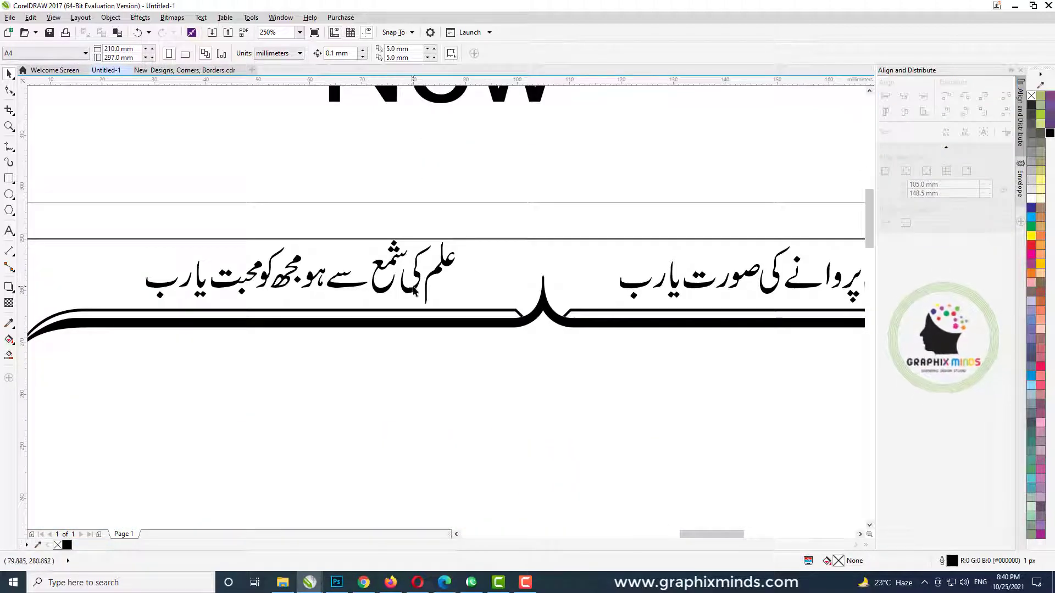
pyautogui.scroll(-1, 413, 291)
pyautogui.click(395, 287)
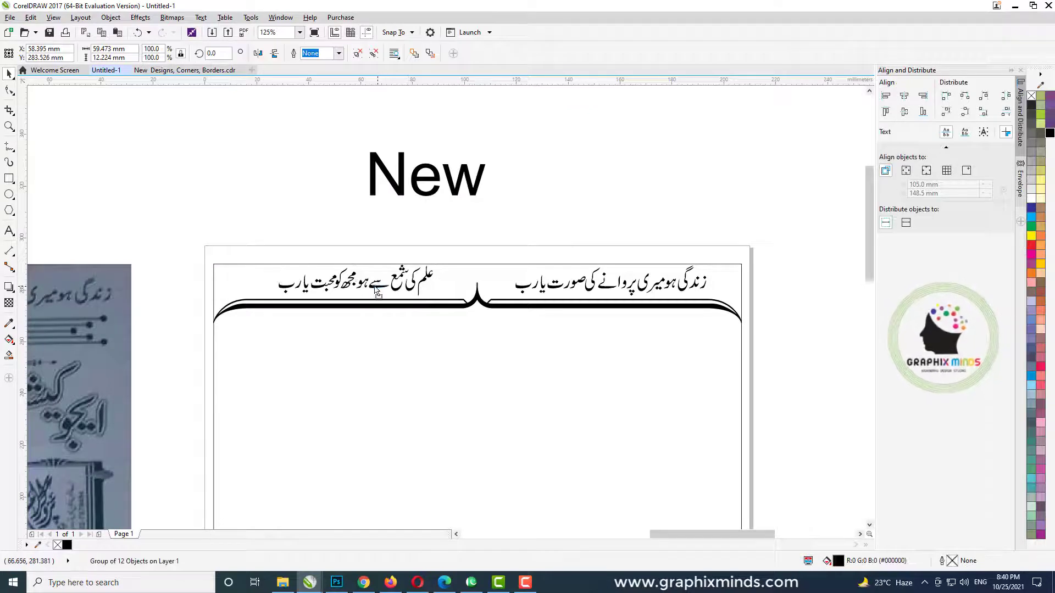
pyautogui.moveTo(377, 293); pyautogui.dragTo(363, 292)
pyautogui.moveTo(519, 292); pyautogui.dragTo(511, 293)
pyautogui.click(473, 261)
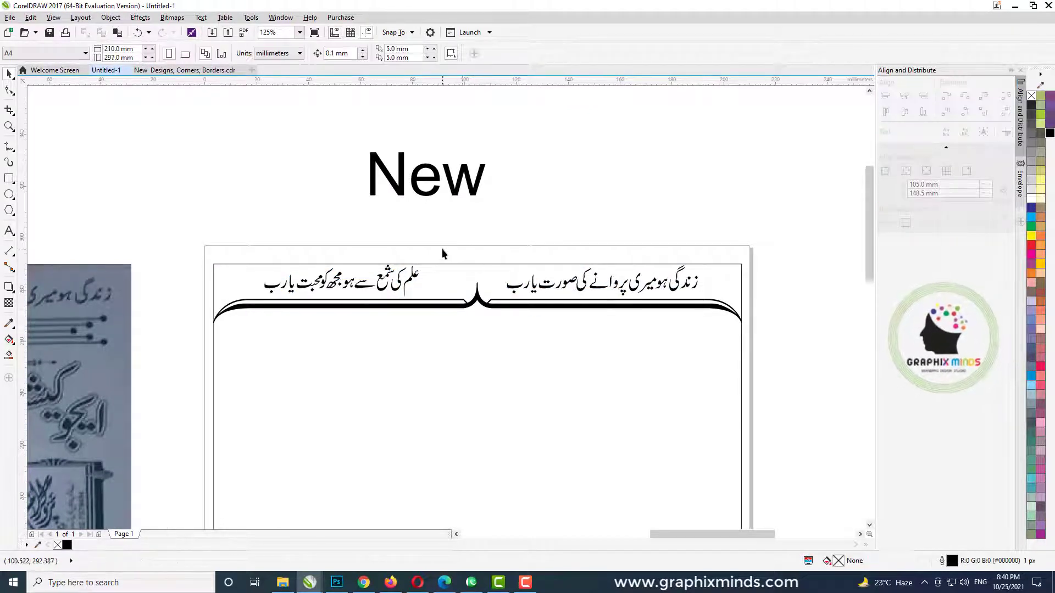
# - Save the drawing as Invitation Card.cdr in the LOGO FONTS folder on drive N
pyautogui.scroll(-1, 443, 250)
pyautogui.click(452, 302)
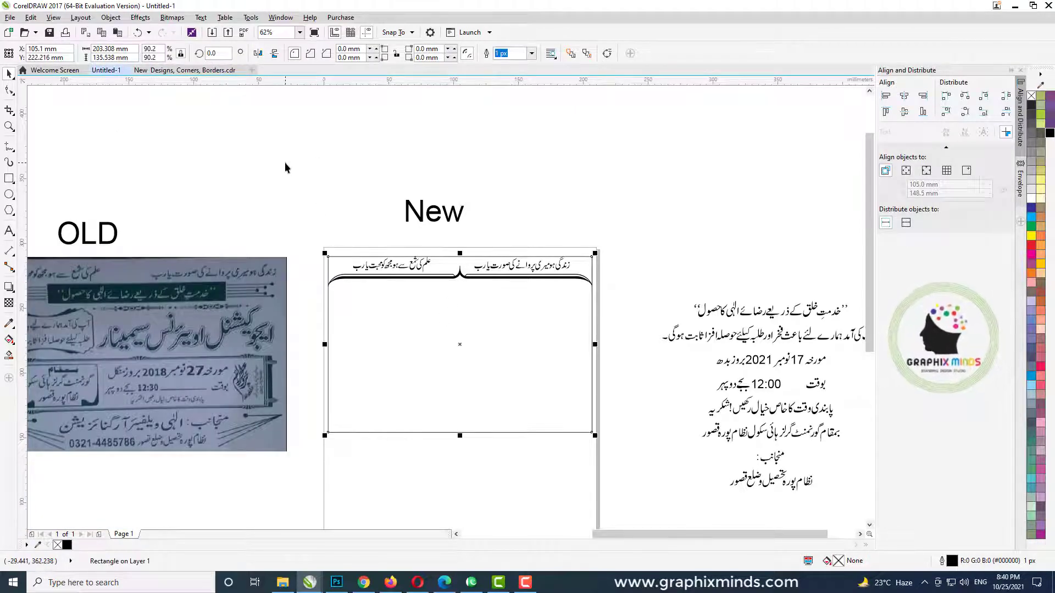
pyautogui.hotkey('ctrl', 's')
pyautogui.click(201, 28)
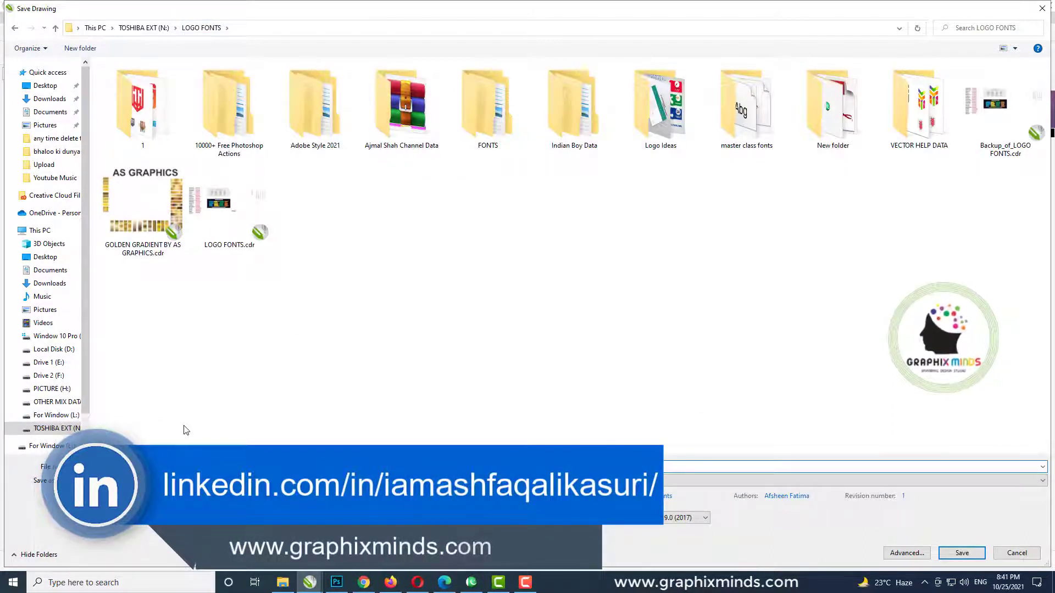
pyautogui.click(966, 553)
pyautogui.click(648, 316)
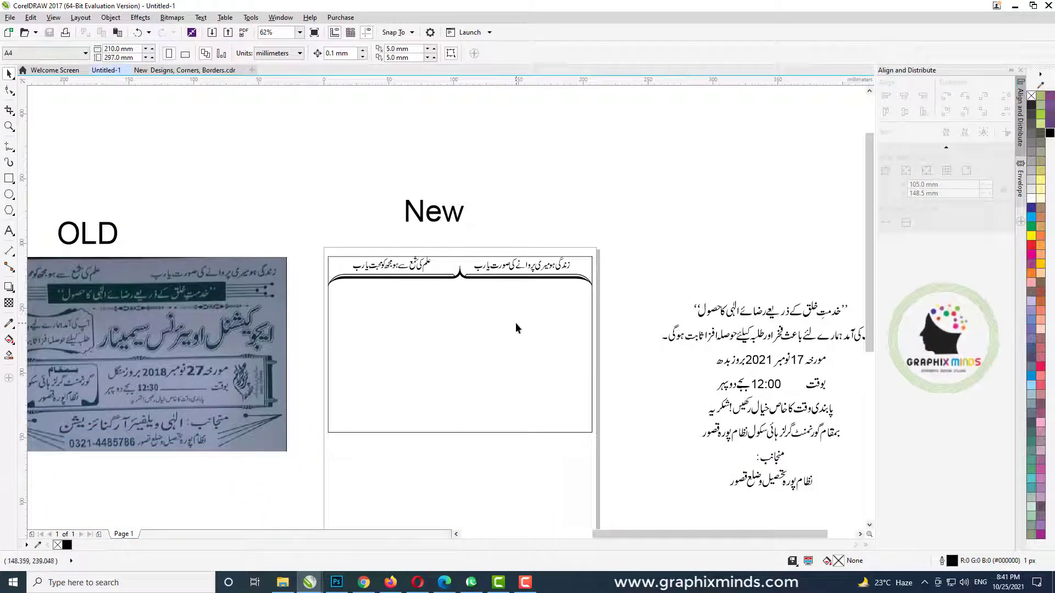
# - Move the quoted Urdu slogan line below the divider and centre it horizontally on the card border
pyautogui.click(694, 308)
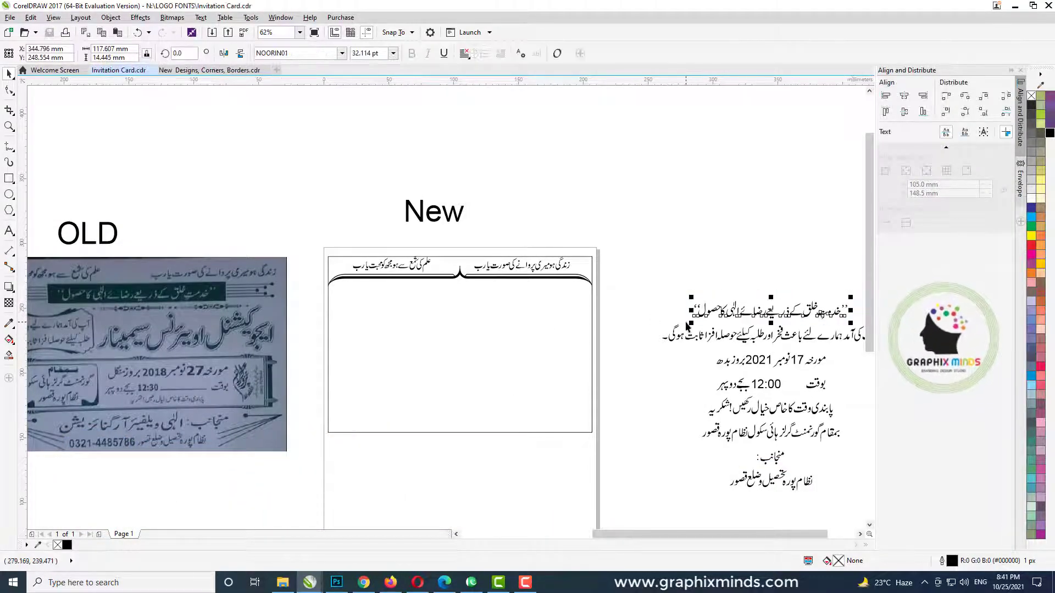
pyautogui.moveTo(705, 308); pyautogui.dragTo(390, 294)
pyautogui.keyDown('shift'); pyautogui.click(426, 344); pyautogui.keyUp('shift')
pyautogui.press('c')
pyautogui.click(443, 303)
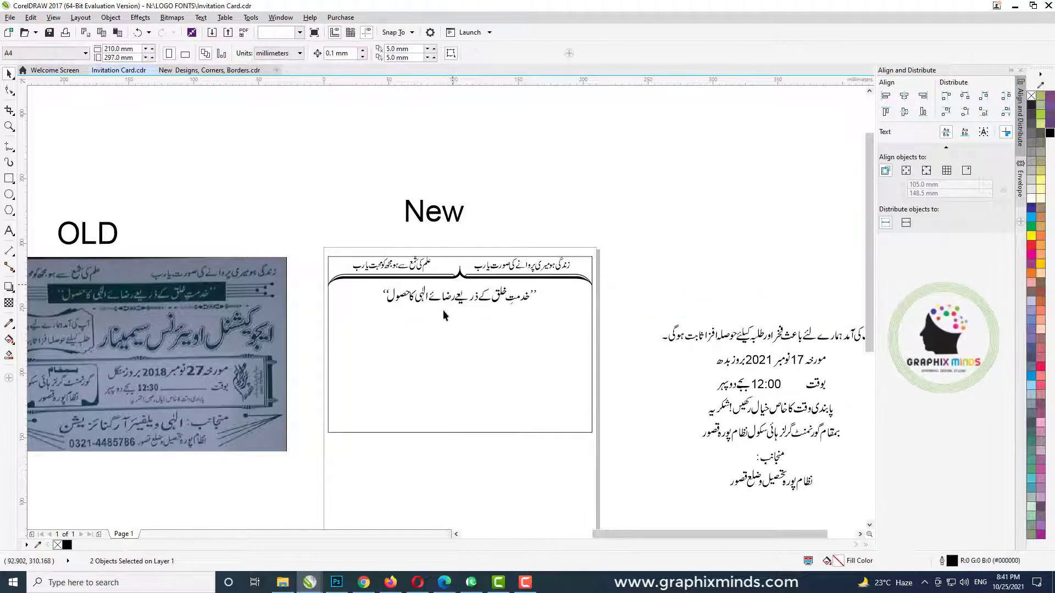
# - Enlarge the slogan to about 137 mm wide and thicken it with a black hairline outline
pyautogui.scroll(2, 443, 308)
pyautogui.moveTo(318, 302); pyautogui.dragTo(295, 307)
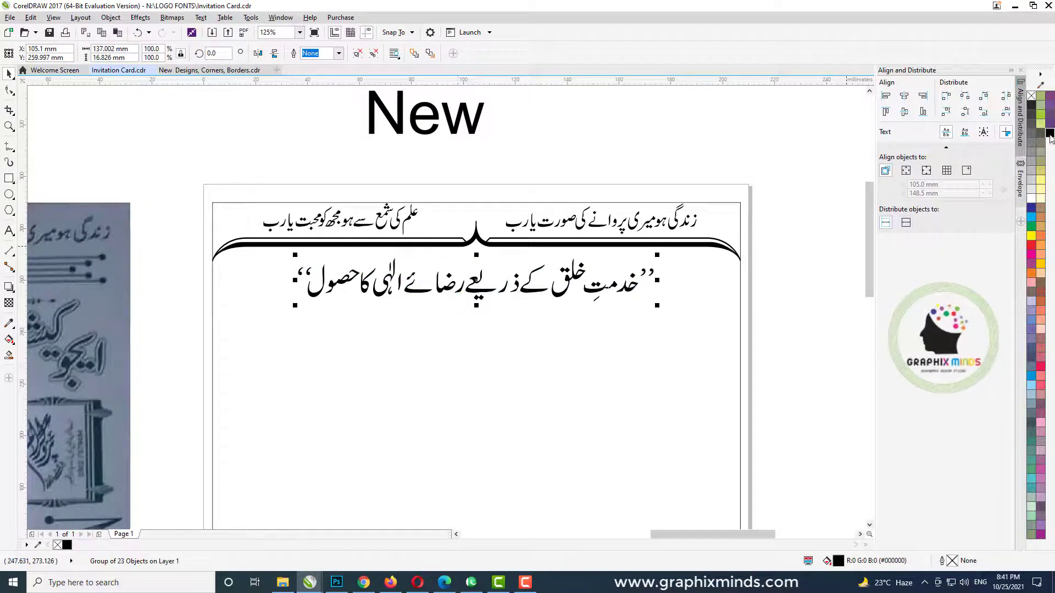
pyautogui.scroll(-2, 348, 292)
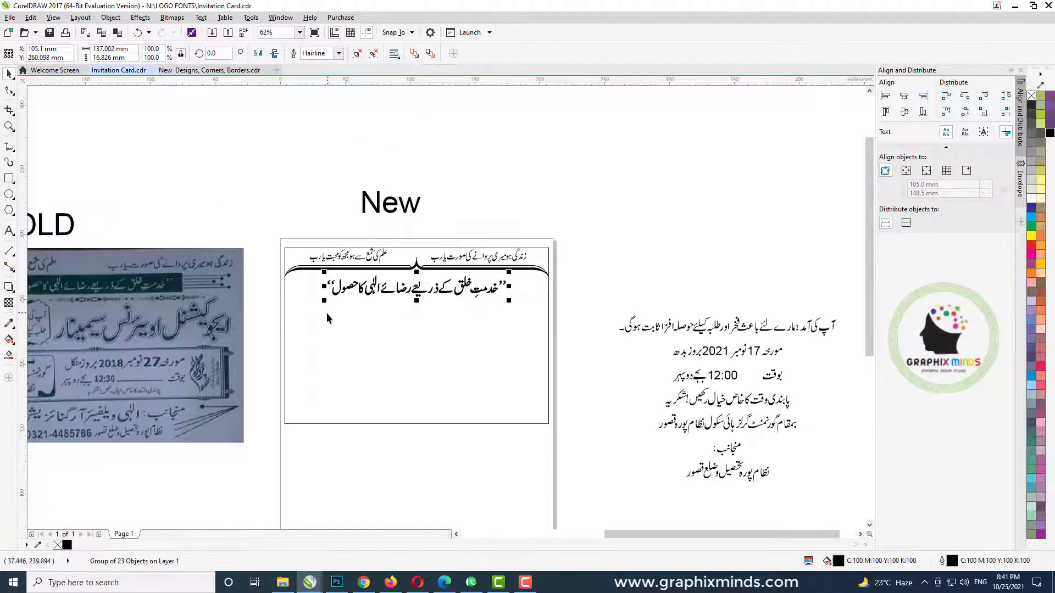
pyautogui.click(618, 240)
# - Add the Urdu heading "ایجوکیشنل اویئرنس سیمینار" as artistic text and place it on the card below the slogan, about 109 mm wide
pyautogui.press('super+space')
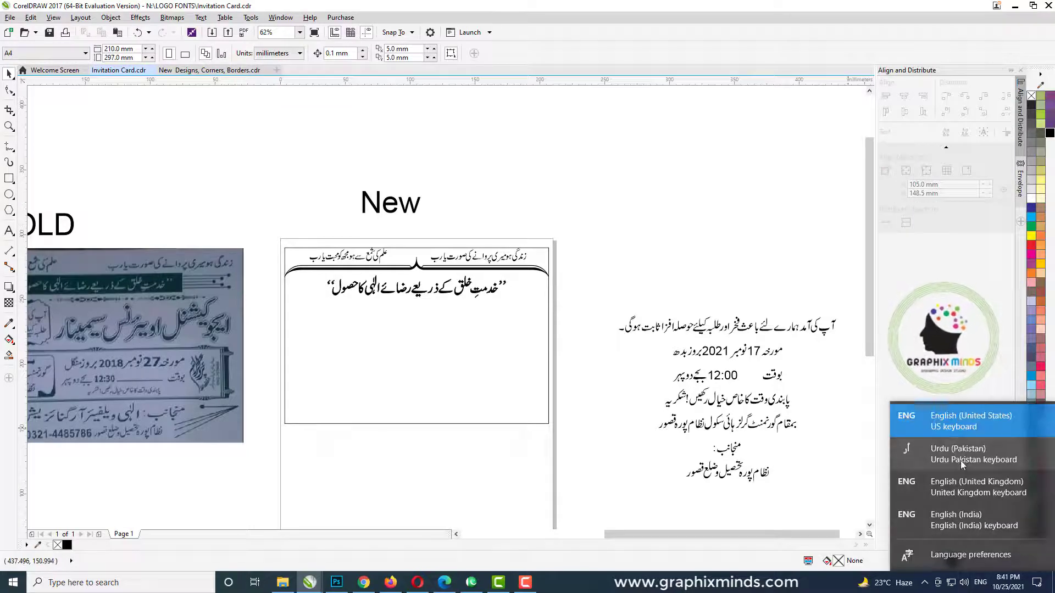
pyautogui.click(8, 231)
pyautogui.click(714, 190)
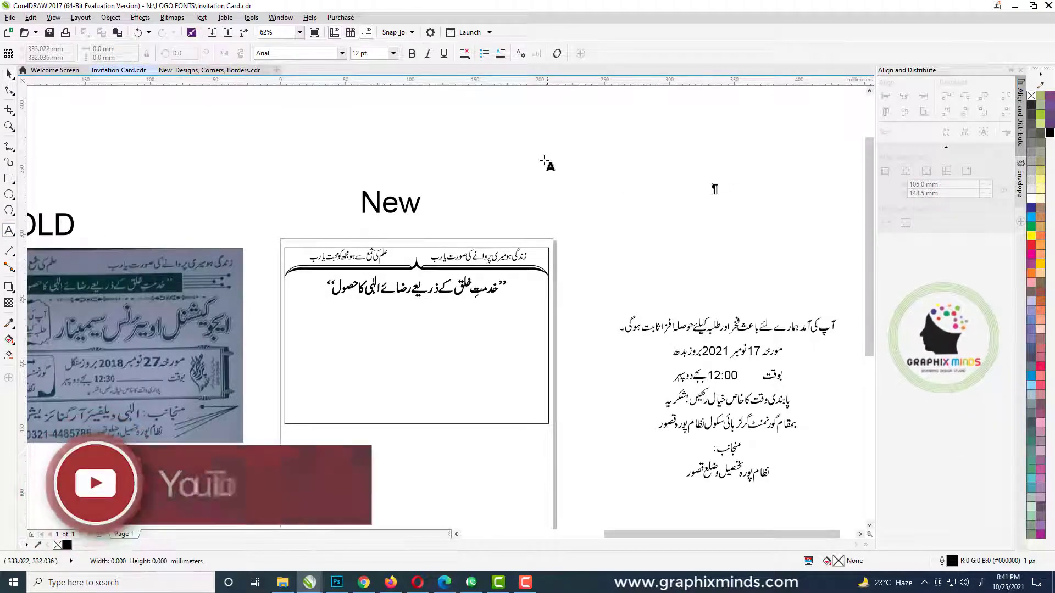
pyautogui.write('ابجو')
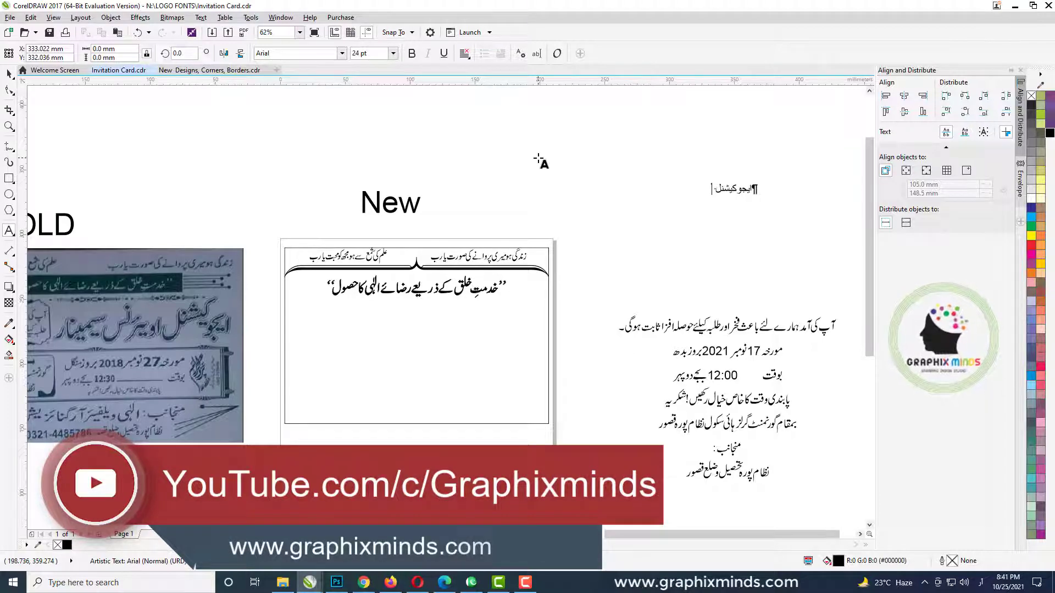
pyautogui.write('کیشنل اوئیر')
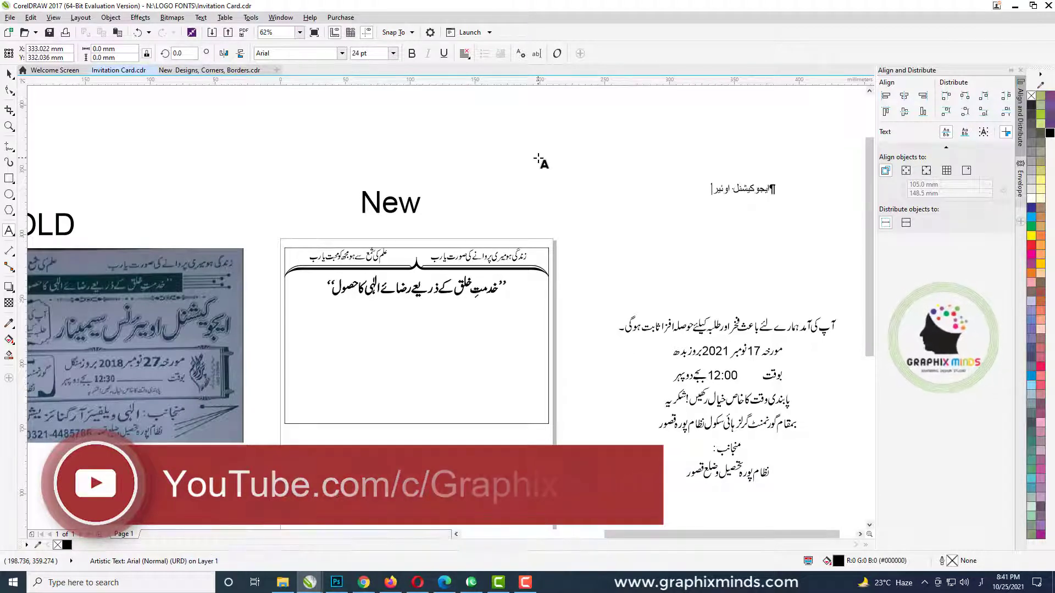
pyautogui.press('BackSpace')
pyautogui.press('BackSpace')
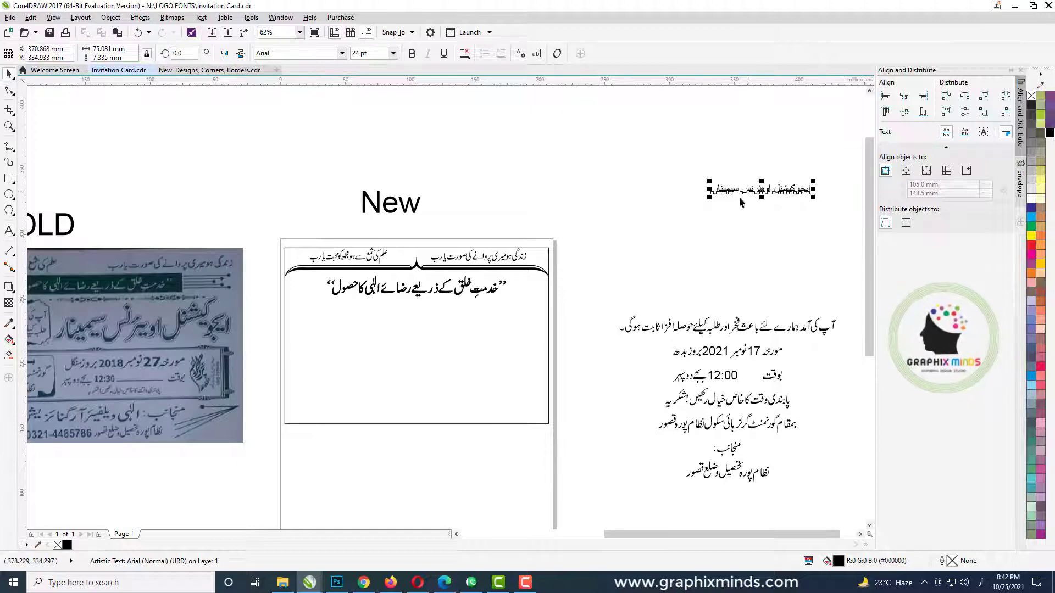
pyautogui.moveTo(710, 196); pyautogui.dragTo(453, 328)
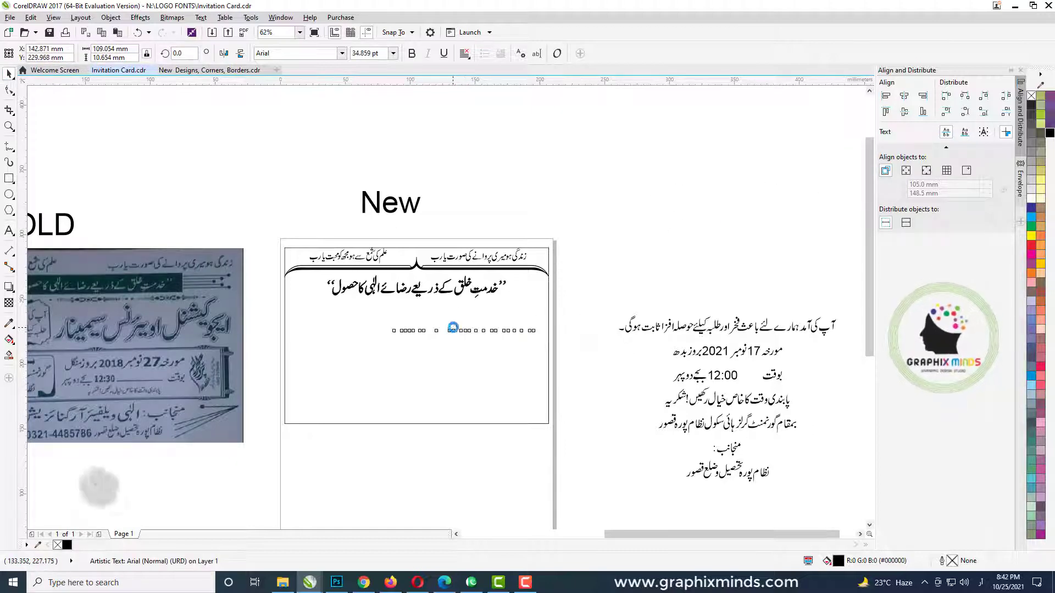
pyautogui.scroll(2, 385, 338)
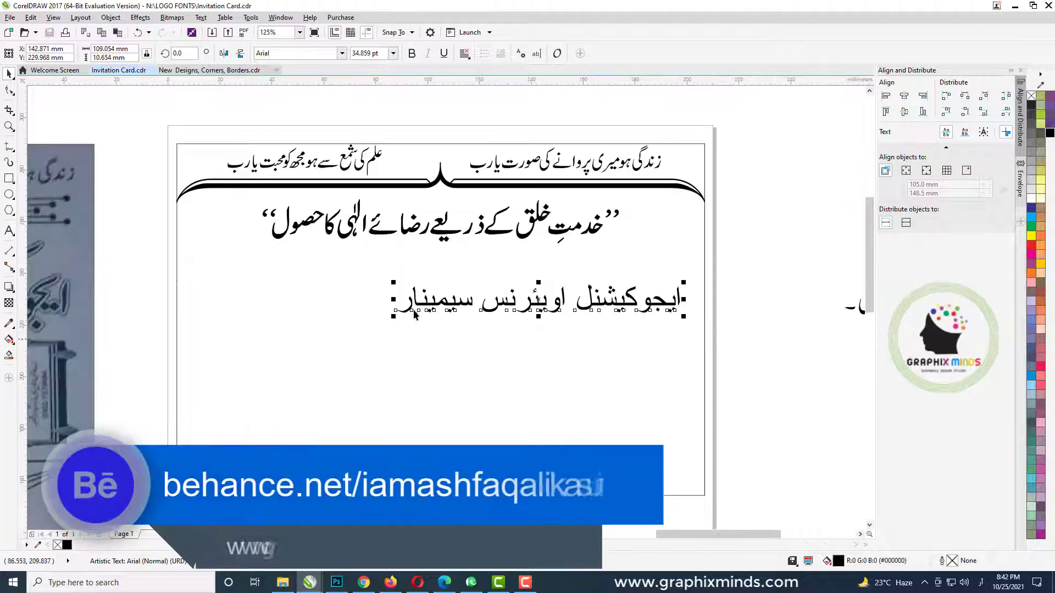
# - Preview Urdu and Arabic typefaces on the seminar heading and set its font to AlGhadTV Bold
pyautogui.click(338, 54)
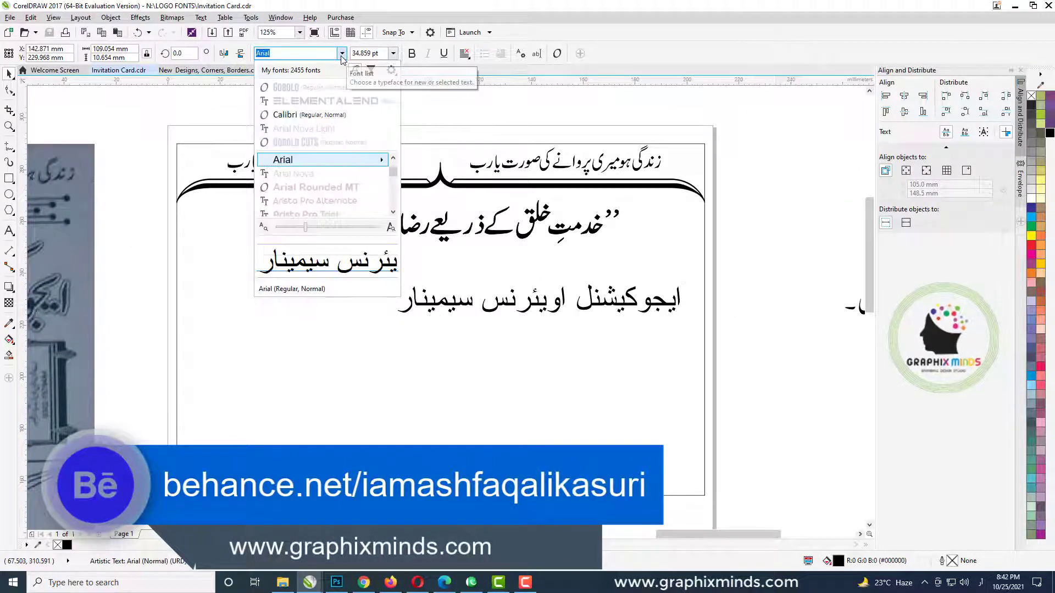
pyautogui.press('Home')
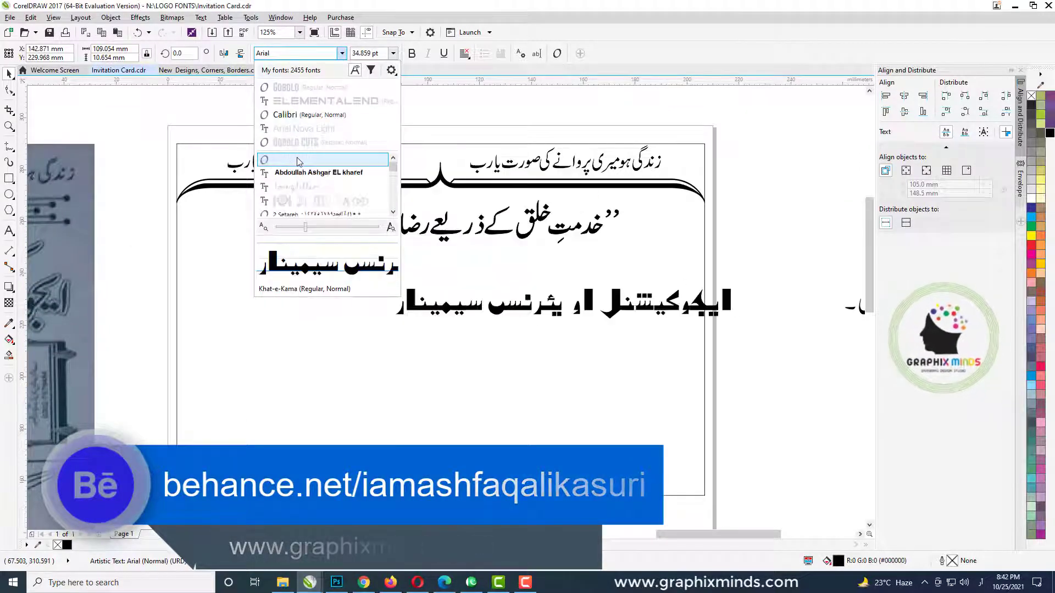
pyautogui.press('Down')
pyautogui.press('Down')
pyautogui.press('Down')
pyautogui.press('Down')
pyautogui.press('Down')
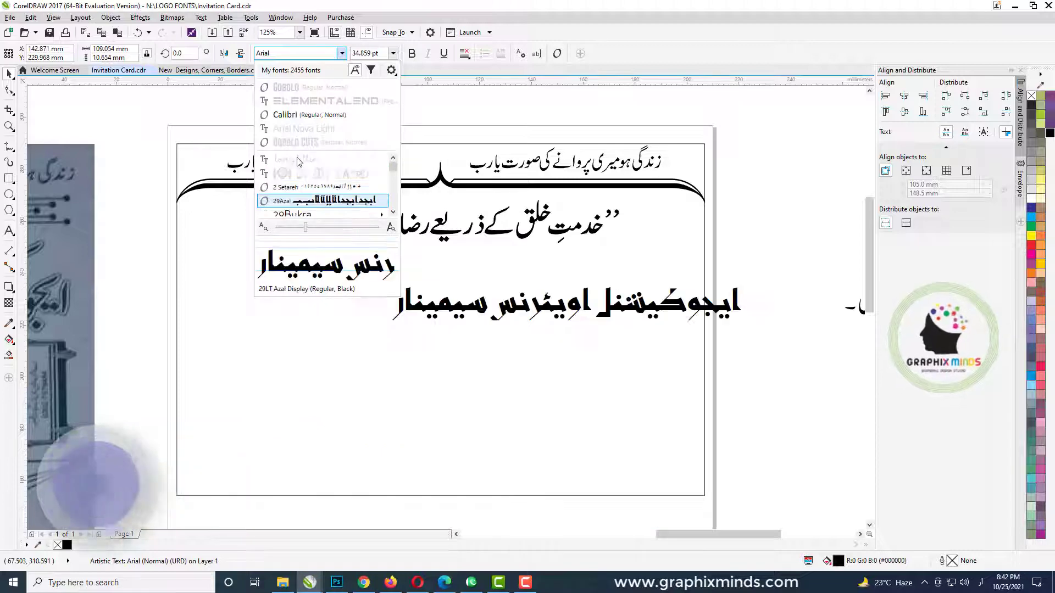
pyautogui.press('Down')
pyautogui.press('Down')
pyautogui.press('Down')
pyautogui.press('Down')
pyautogui.press('Down')
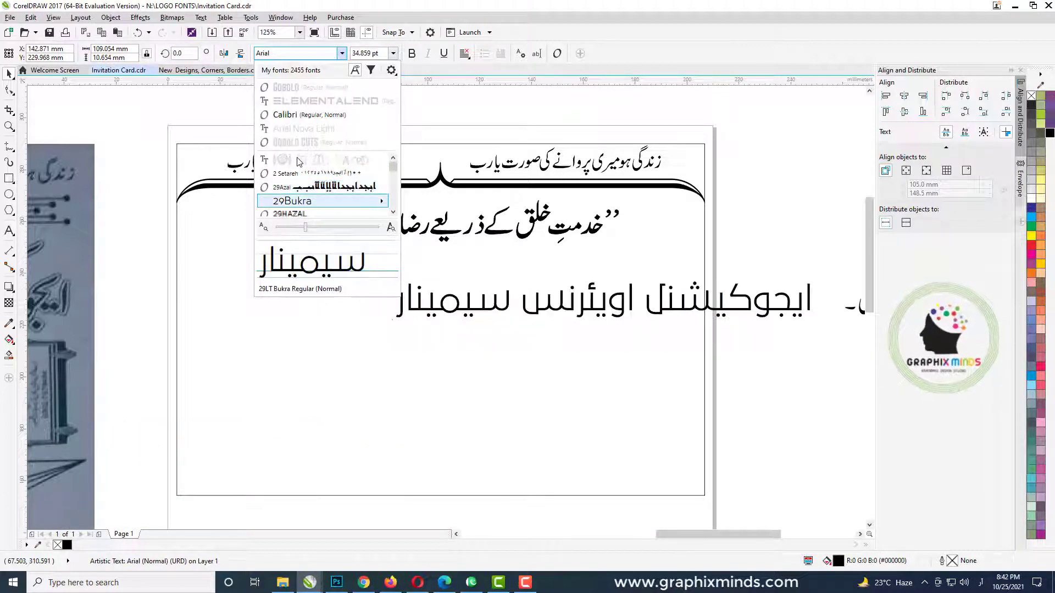
pyautogui.press('Down')
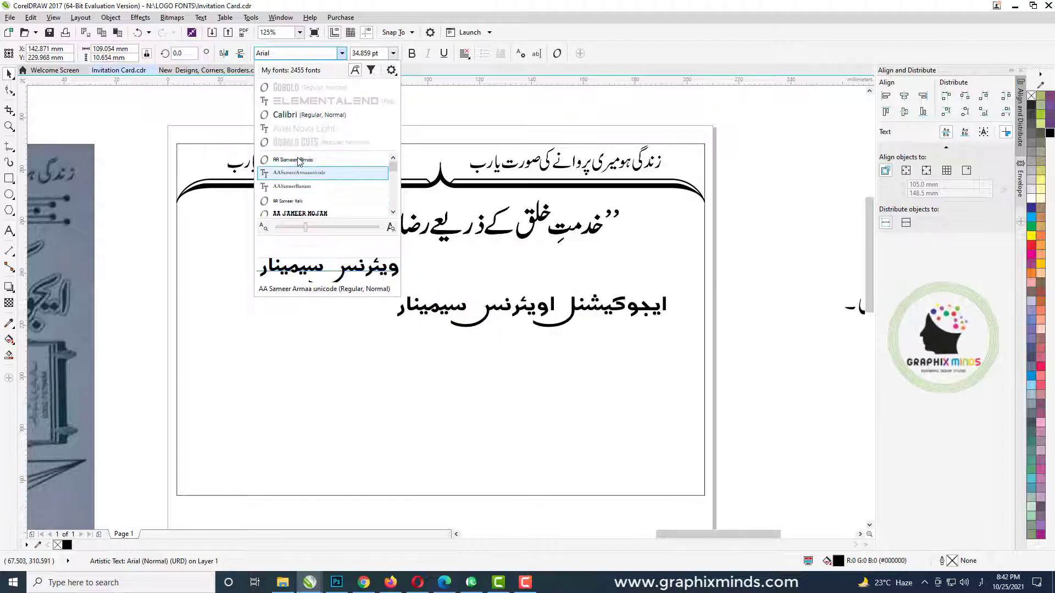
pyautogui.press('Down')
pyautogui.press('Down')
pyautogui.press('Down')
pyautogui.press('Down')
pyautogui.press('Down')
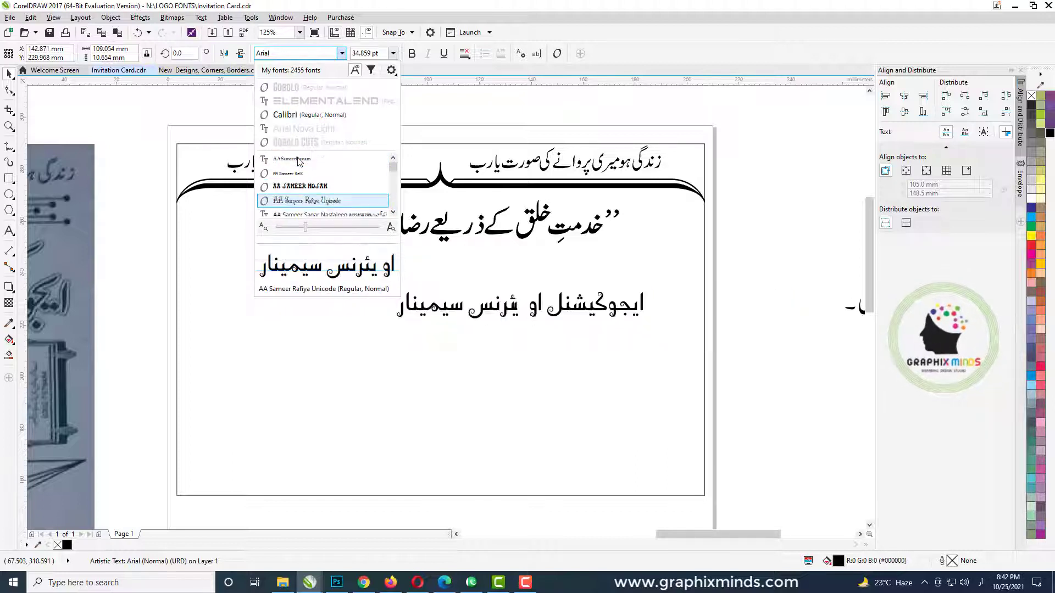
pyautogui.press('Down')
pyautogui.press('Up')
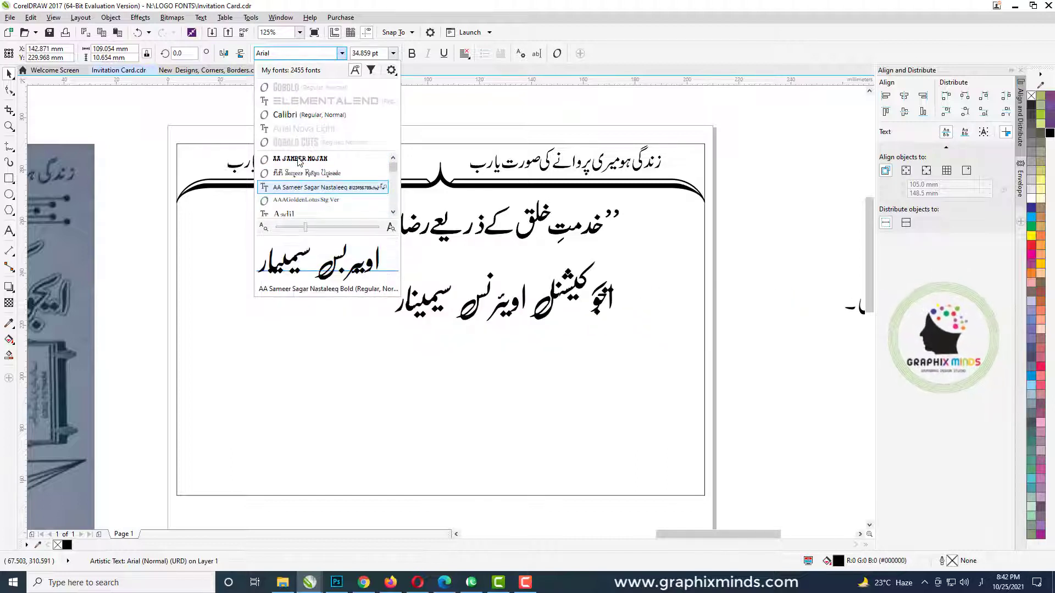
pyautogui.press('Down')
pyautogui.press('Down')
pyautogui.press('Down')
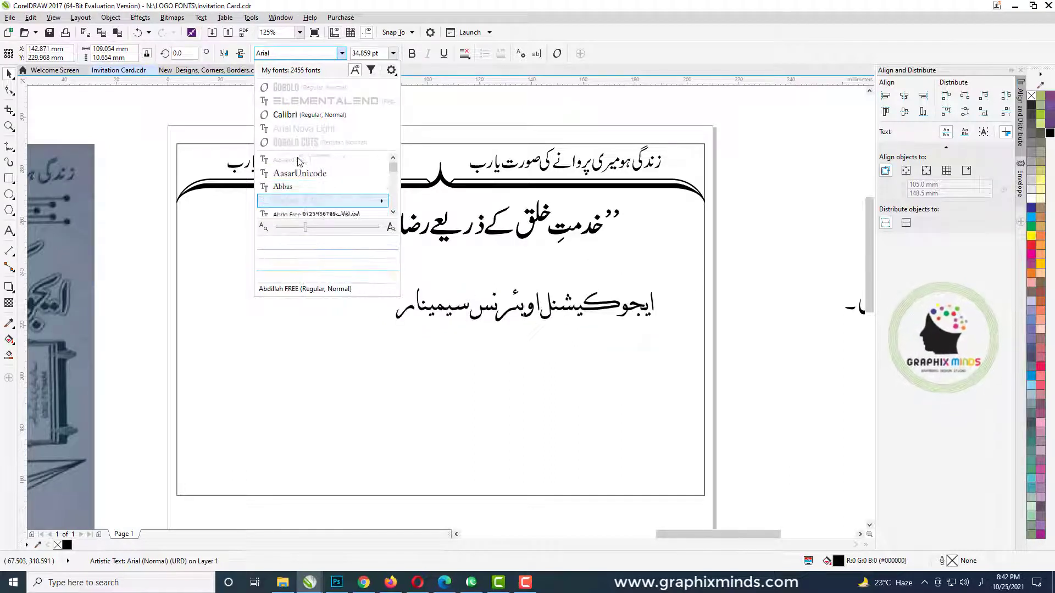
pyautogui.press('Down')
pyautogui.press('Down')
pyautogui.press('Down')
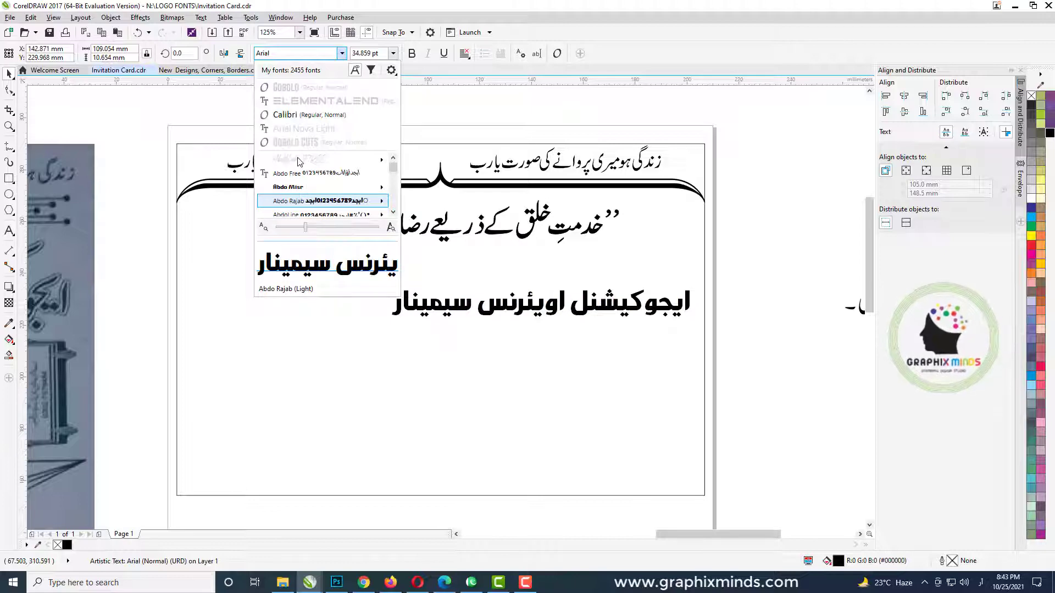
pyautogui.press('Down')
pyautogui.press('Down')
pyautogui.press('Down')
pyautogui.press('Down')
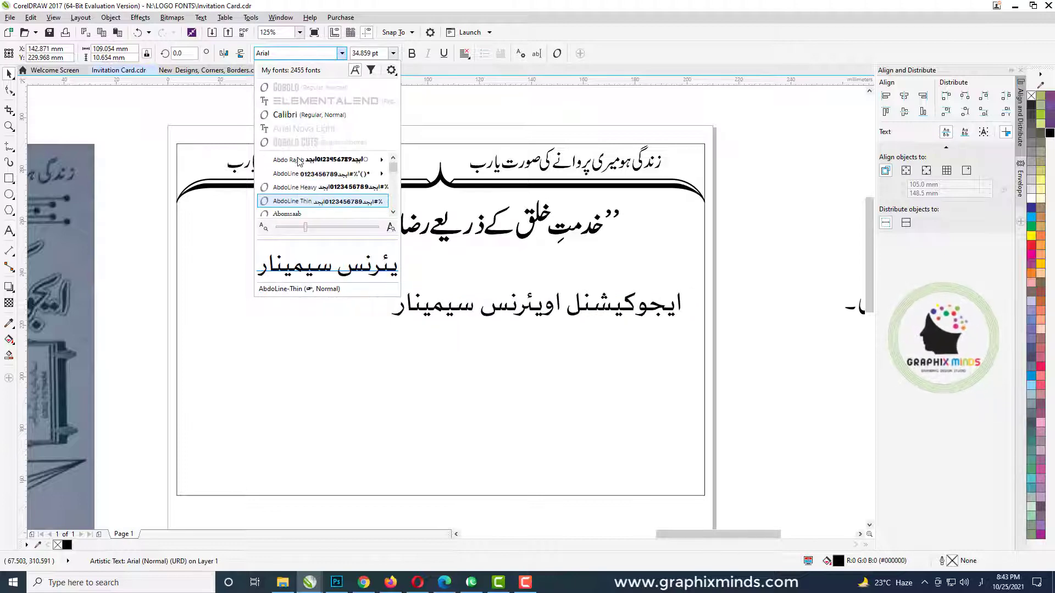
pyautogui.press('Down')
pyautogui.press('Down')
pyautogui.press('Down')
pyautogui.press('Down')
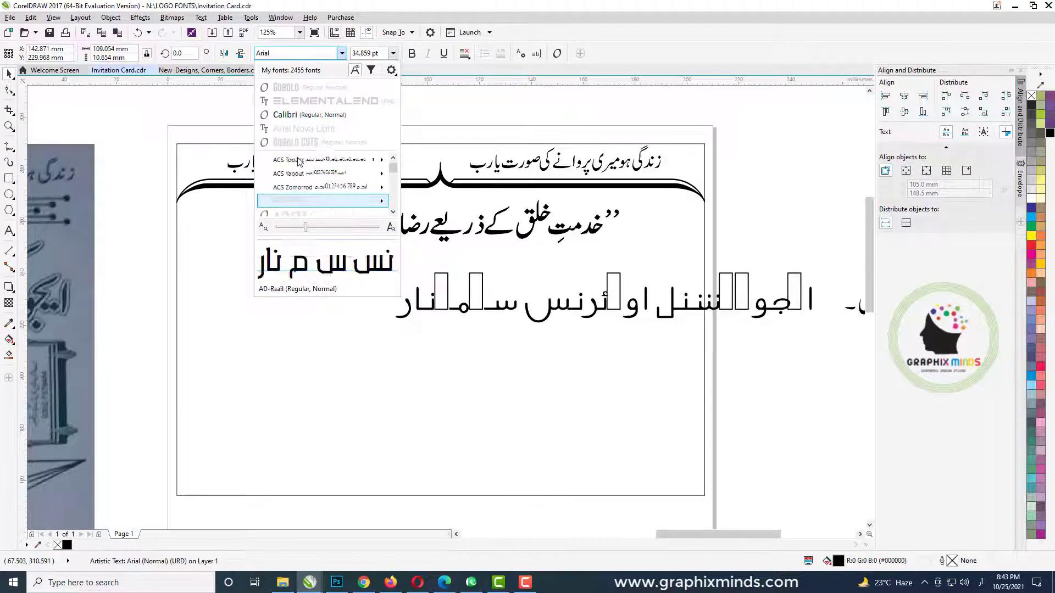
pyautogui.press('Down')
pyautogui.press('Down')
pyautogui.press('Down')
pyautogui.press('Down')
pyautogui.press('Down')
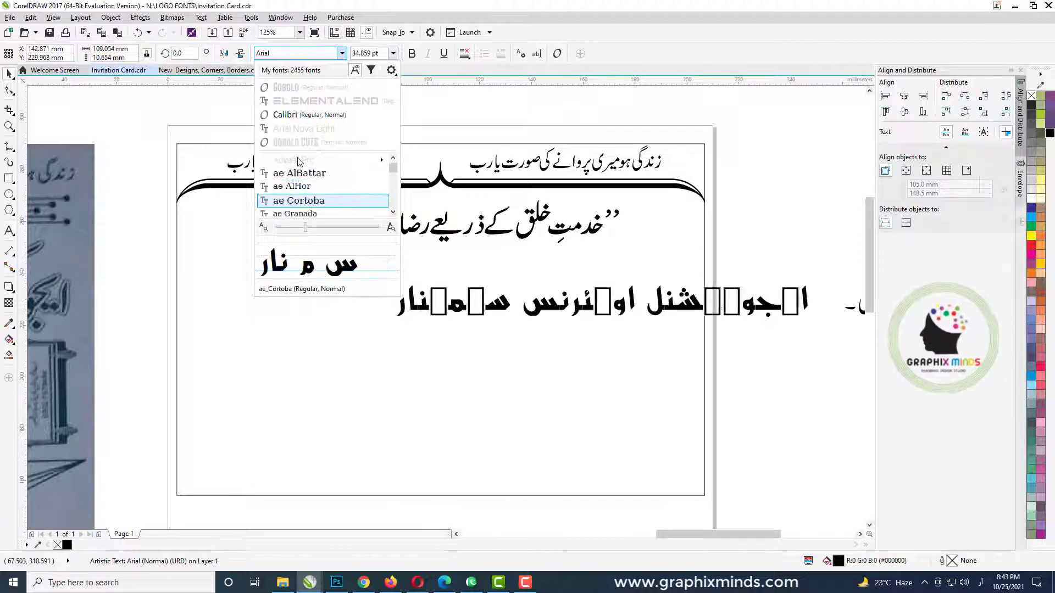
pyautogui.press('Down')
pyautogui.press('Down')
pyautogui.press('Down')
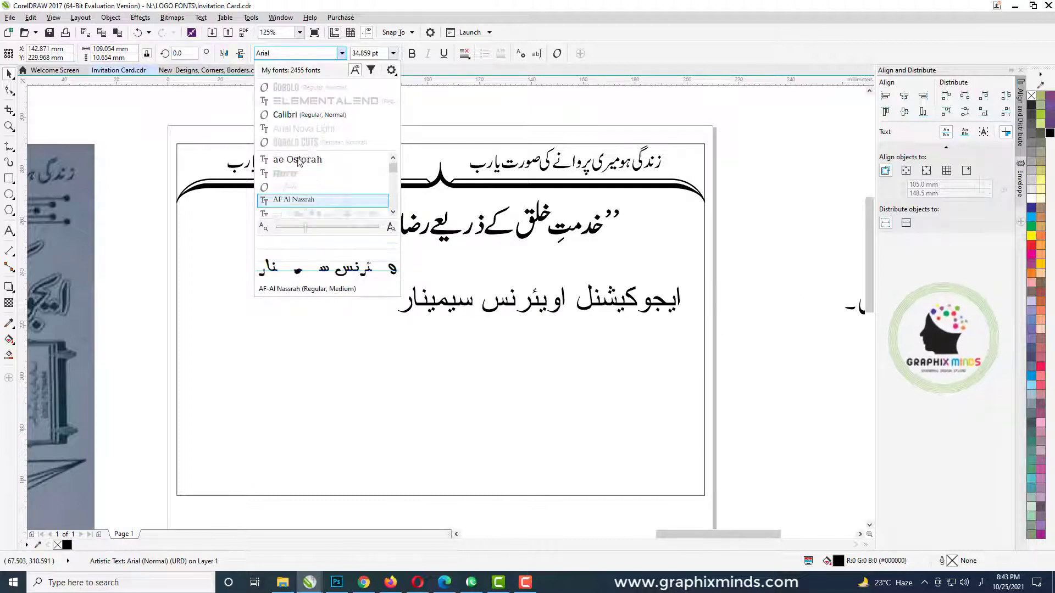
pyautogui.press('Down')
pyautogui.press('Down')
pyautogui.press('Down')
pyautogui.press('Down')
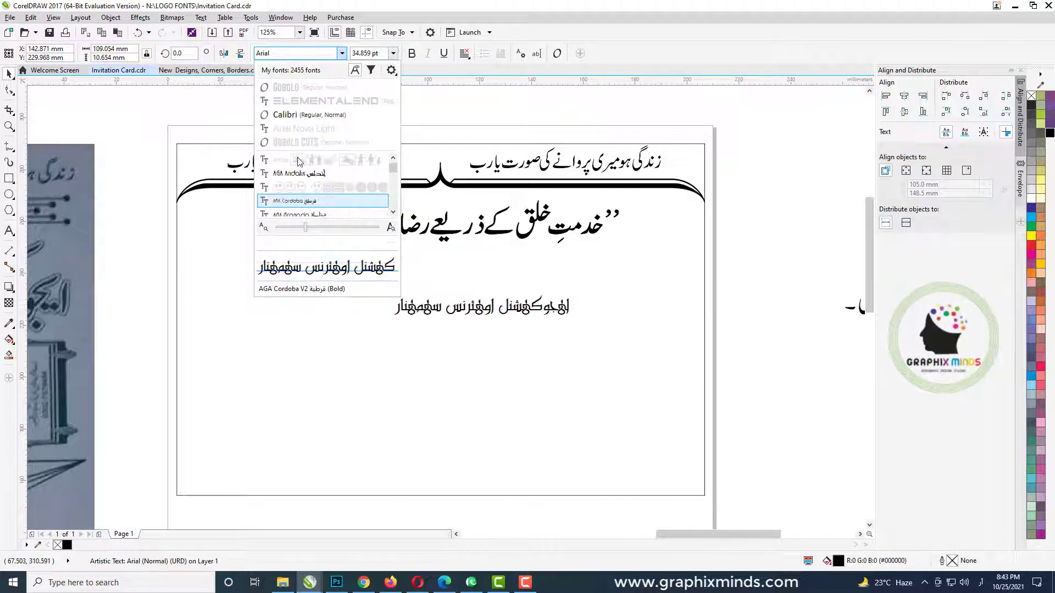
pyautogui.press('Down')
pyautogui.press('Down')
pyautogui.press('Down')
pyautogui.press('Down')
pyautogui.press('Down')
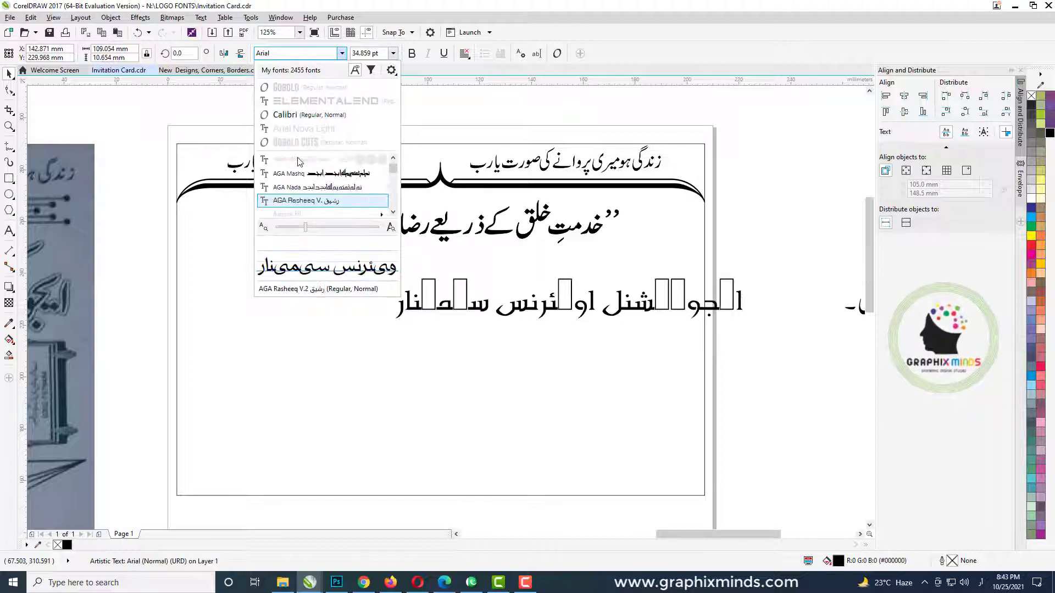
pyautogui.press('Down')
pyautogui.press('Down')
pyautogui.press('Down')
pyautogui.press('Down')
pyautogui.press('Down')
pyautogui.press('Down')
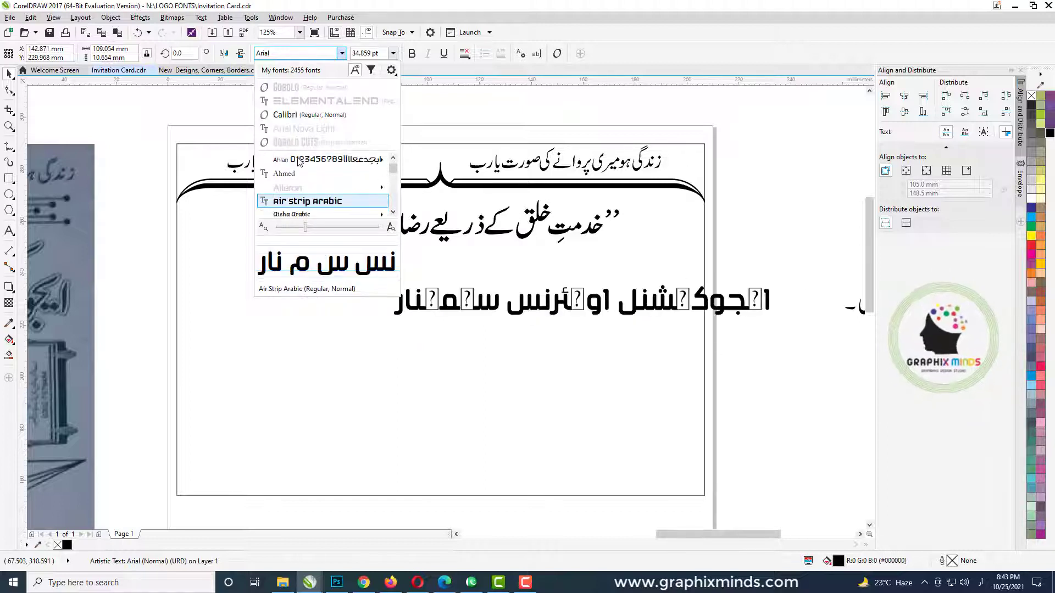
pyautogui.press('Down')
pyautogui.press('Down')
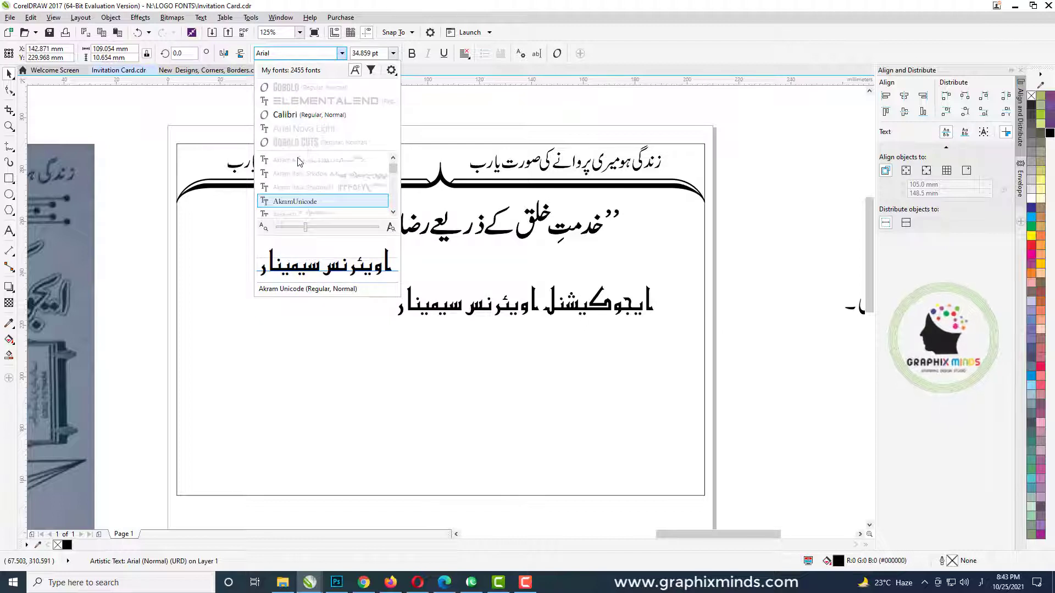
pyautogui.press('Down')
pyautogui.press('Down')
pyautogui.press('Down')
pyautogui.press('Down')
pyautogui.press('Down')
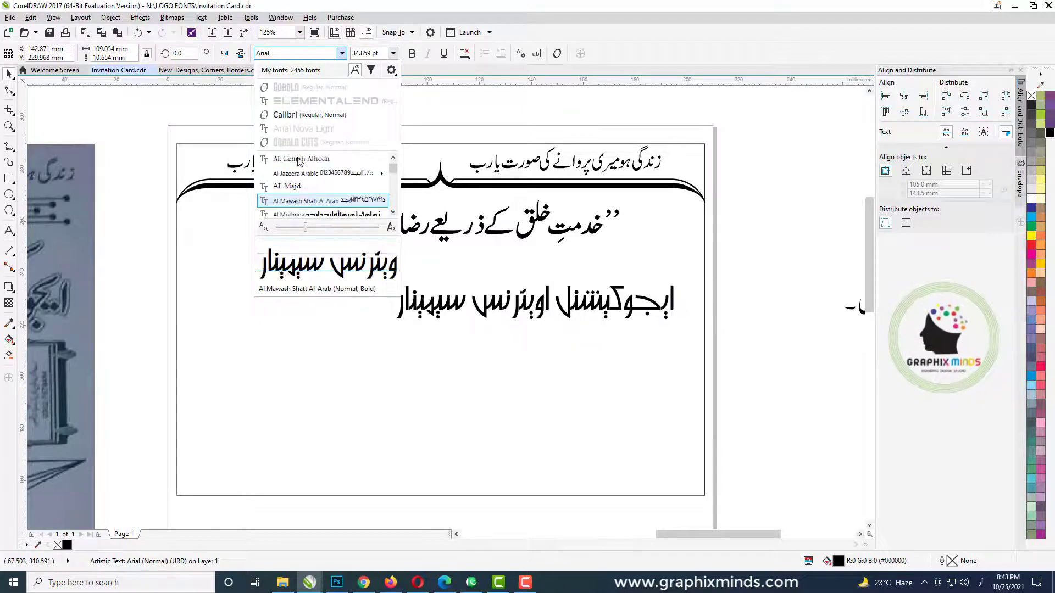
pyautogui.press('Down')
pyautogui.press('Down')
pyautogui.press('Down')
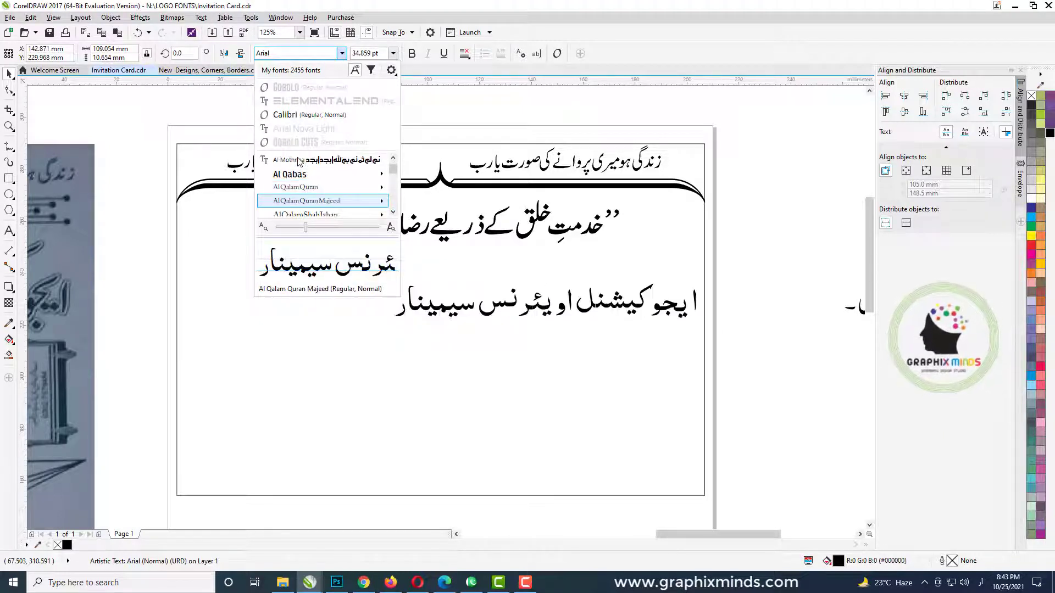
pyautogui.press('Down')
pyautogui.press('Down')
pyautogui.press('Down')
pyautogui.press('Down')
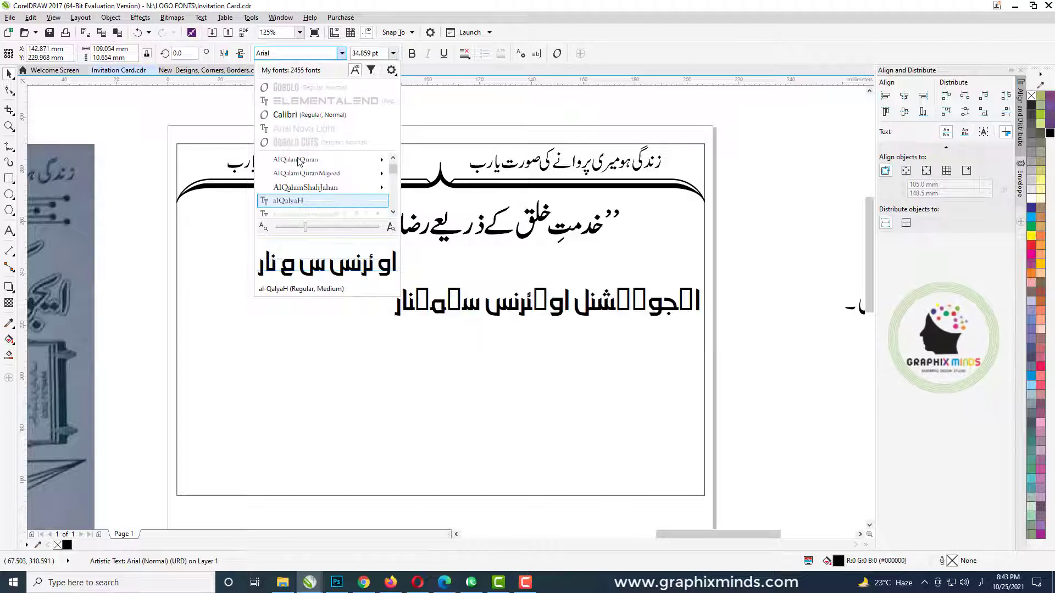
pyautogui.press('Down')
pyautogui.press('Down')
pyautogui.press('Down')
pyautogui.press('Down')
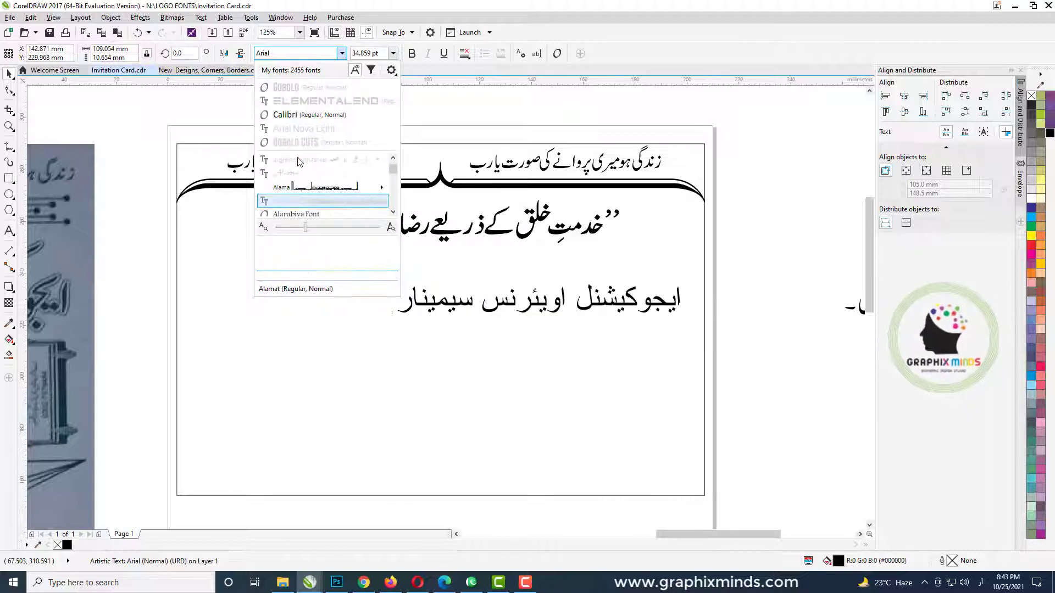
pyautogui.press('Down')
pyautogui.press('Down')
pyautogui.press('Down')
pyautogui.press('Down')
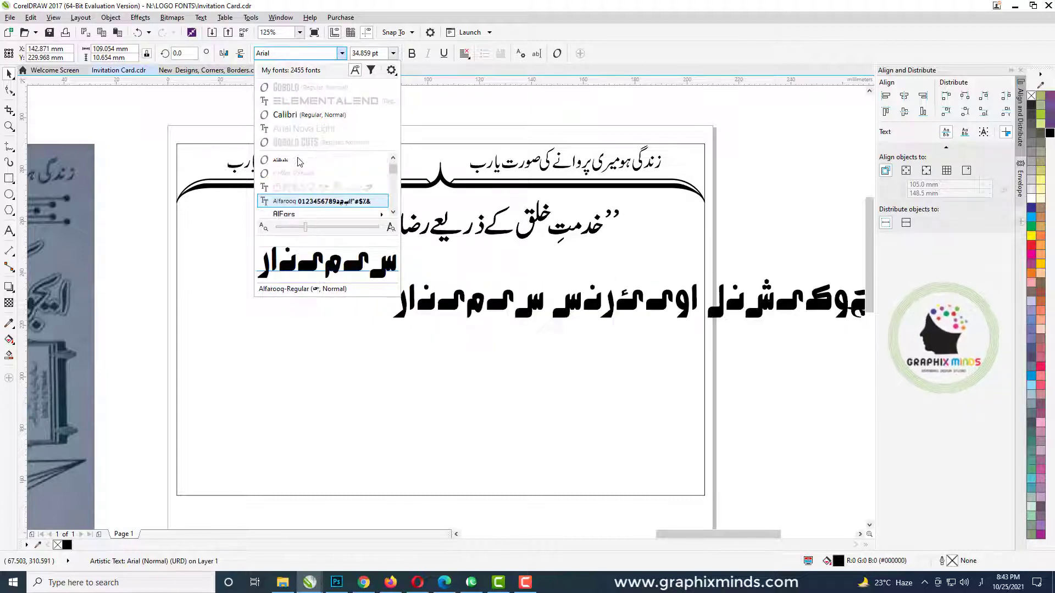
pyautogui.press('Down')
pyautogui.press('Down')
pyautogui.press('Down')
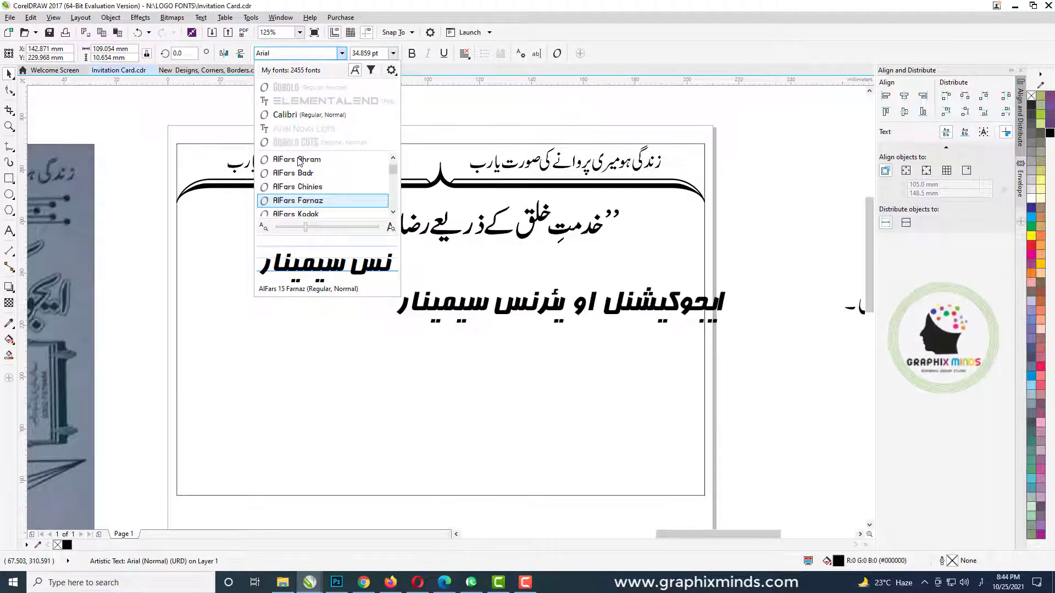
pyautogui.press('Down')
pyautogui.press('Down')
pyautogui.press('Down')
pyautogui.press('Down')
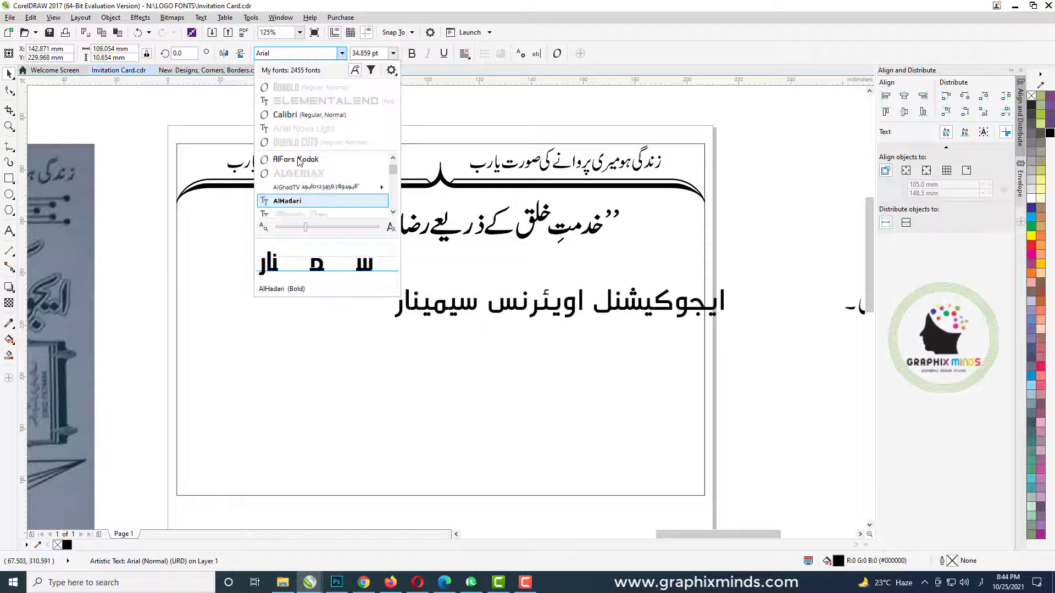
pyautogui.moveTo(370, 188)
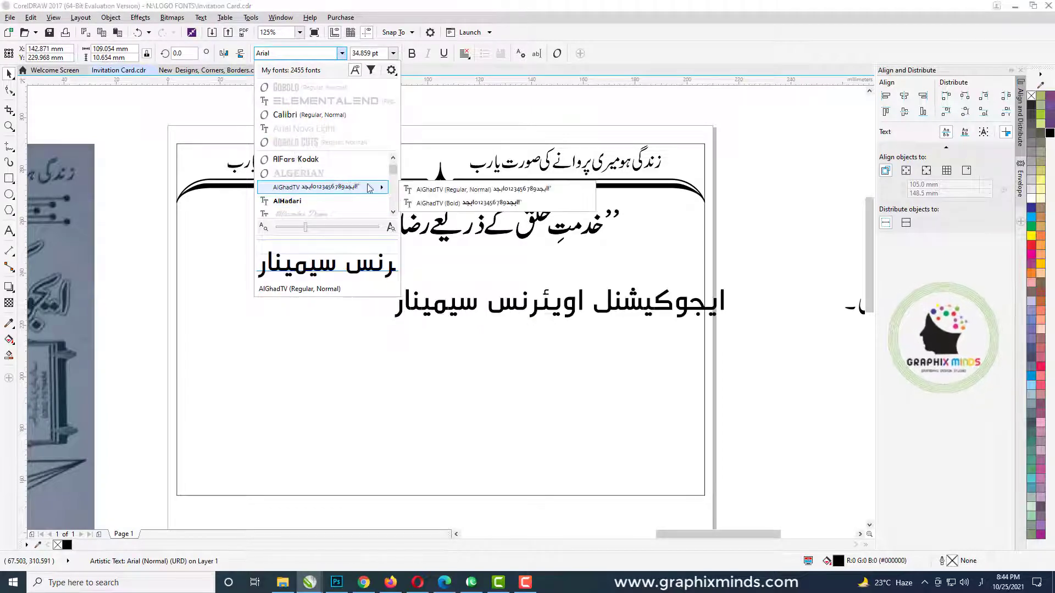
pyautogui.click(444, 204)
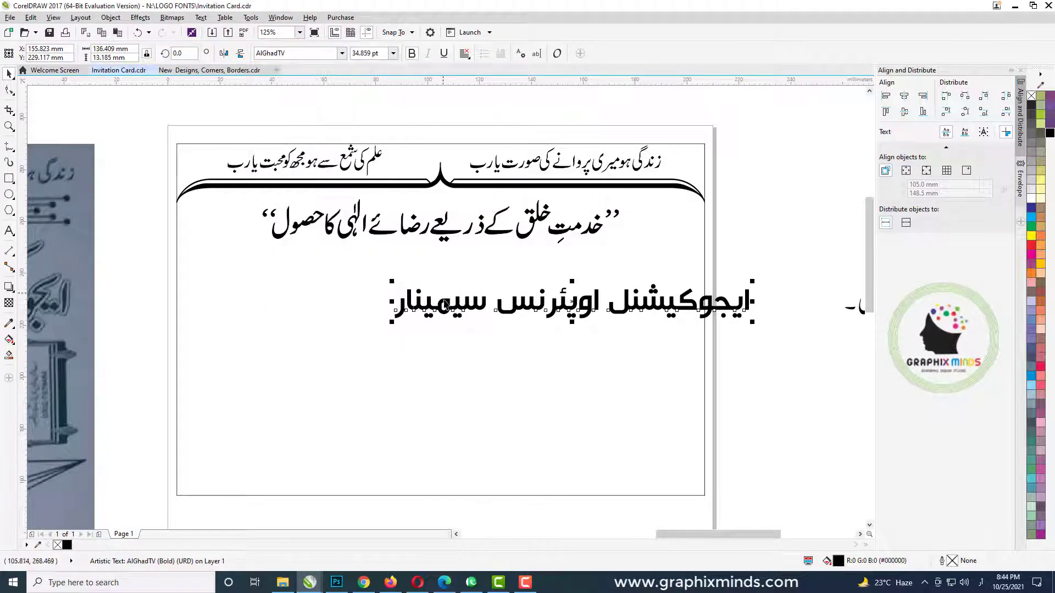
# - Centre the seminar heading horizontally on the card border and raise it closer beneath the slogan
pyautogui.moveTo(444, 302); pyautogui.dragTo(312, 303)
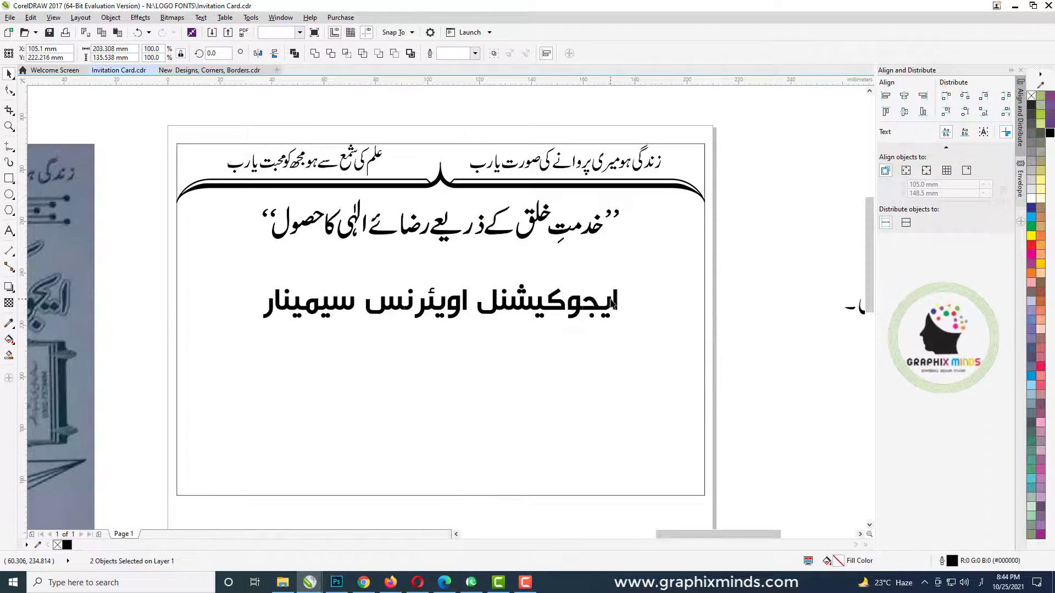
pyautogui.moveTo(575, 310); pyautogui.dragTo(575, 292)
pyautogui.scroll(2, 555, 283)
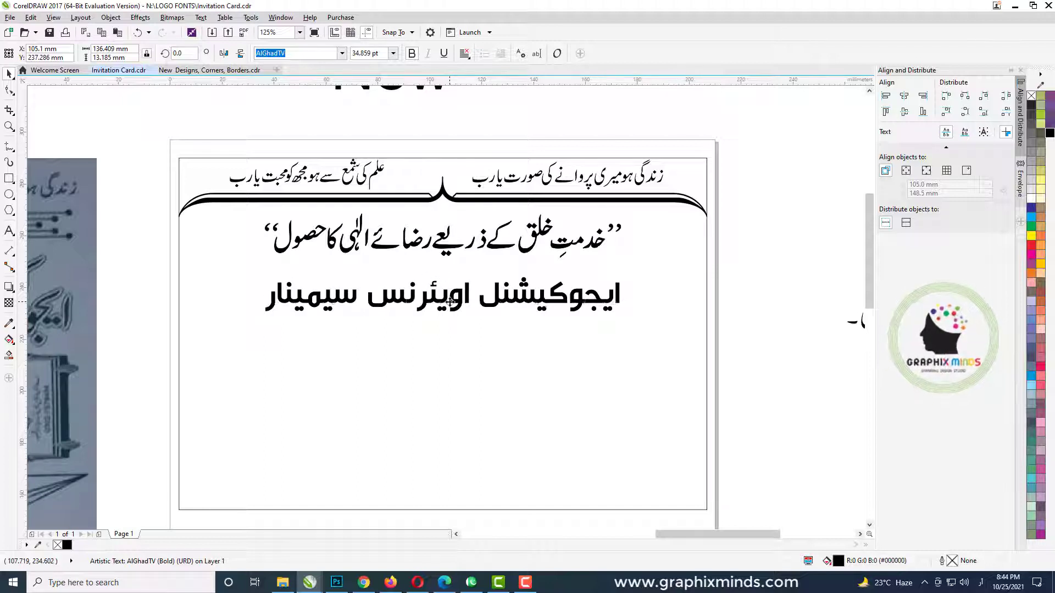
# - Give the seminar heading's back copy a 10 px outline with rounded corners, coloured C100 M100 Y100 K100
pyautogui.press('F12')
pyautogui.write('10')
pyautogui.click(516, 394)
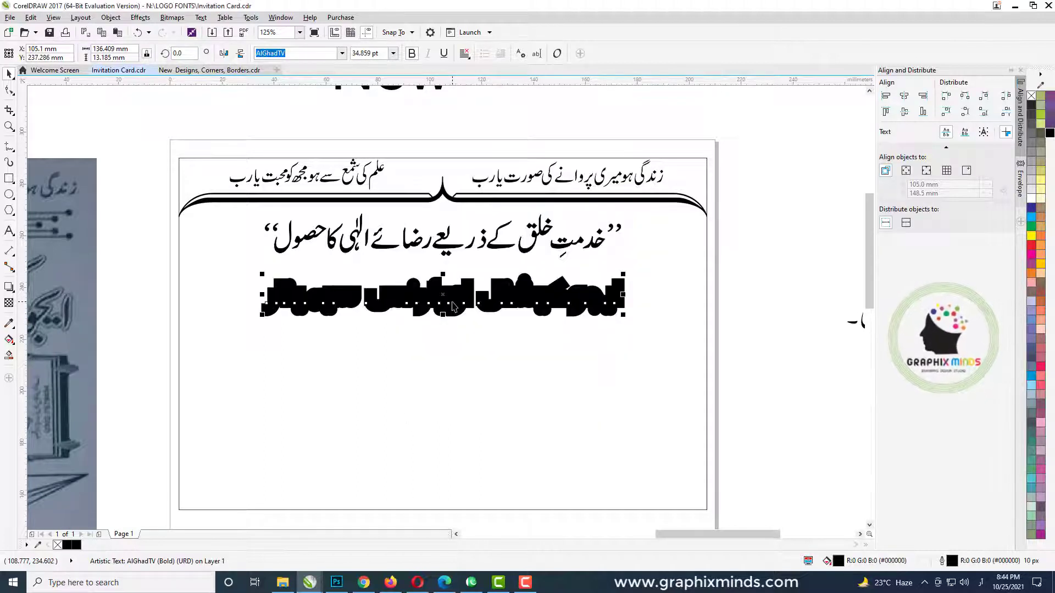
pyautogui.press('F12')
pyautogui.click(517, 394)
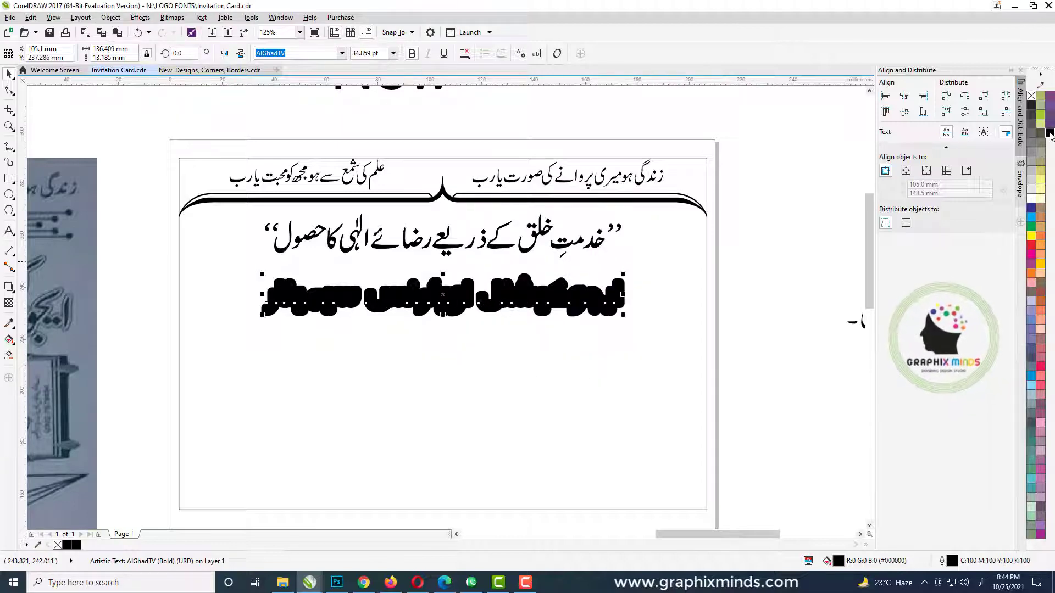
# - Give the middle copy of the seminar heading a 5 px outline with rounded corners, and make its fill and outline white
pyautogui.hotkey('ctrl', 'z')
pyautogui.press('F12')
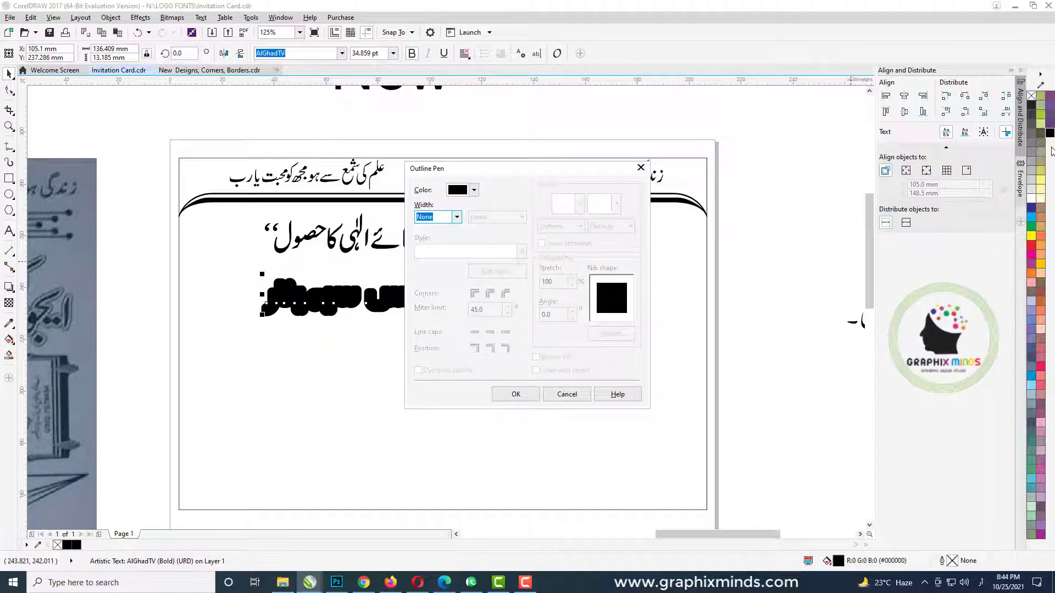
pyautogui.write('5')
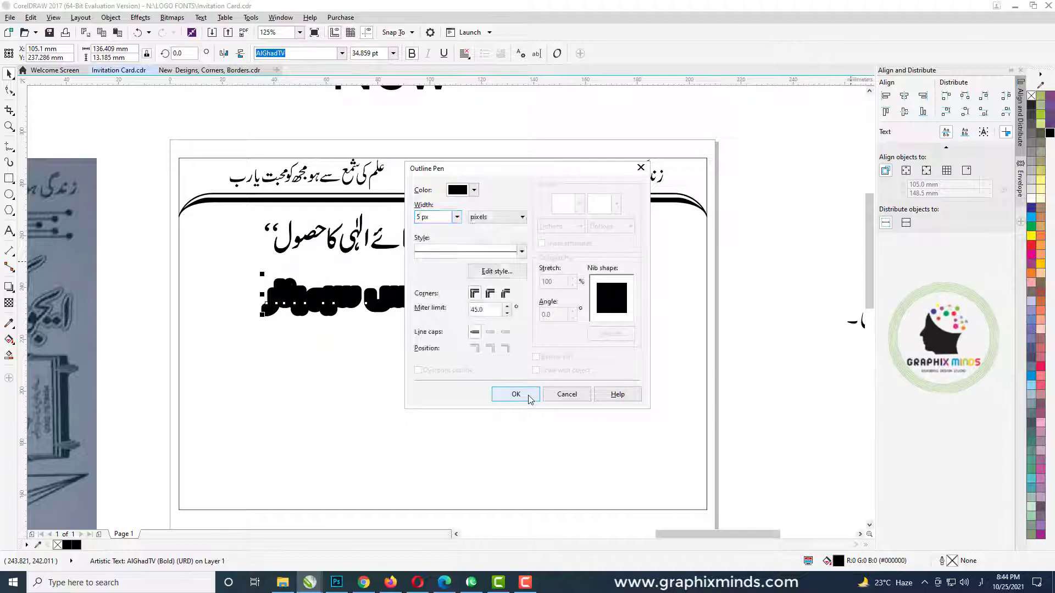
pyautogui.click(514, 394)
pyautogui.click(1032, 199)
pyautogui.rightClick(1032, 199)
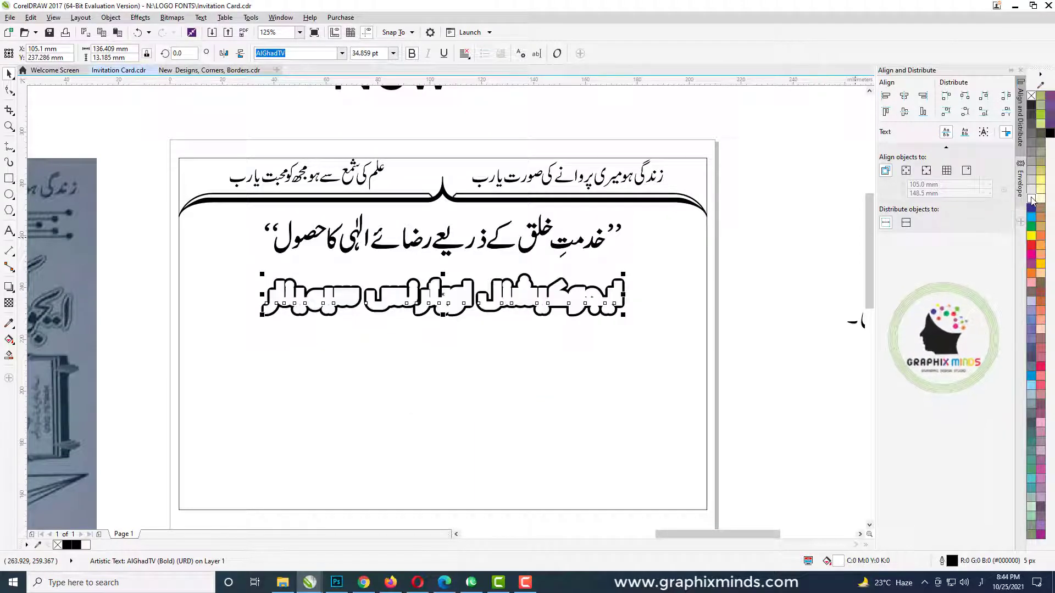
pyautogui.press('F12')
pyautogui.click(489, 294)
pyautogui.click(517, 394)
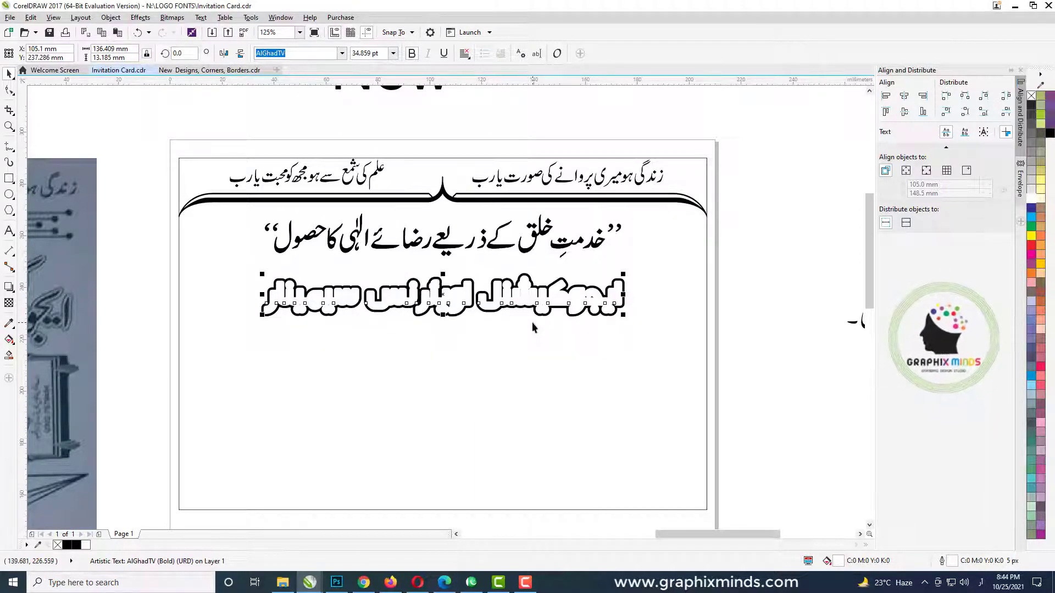
# - Apply a C100 M100 Y100 K100 hairline outline to the black front copy of the seminar heading
pyautogui.click(757, 287)
pyautogui.click(584, 303)
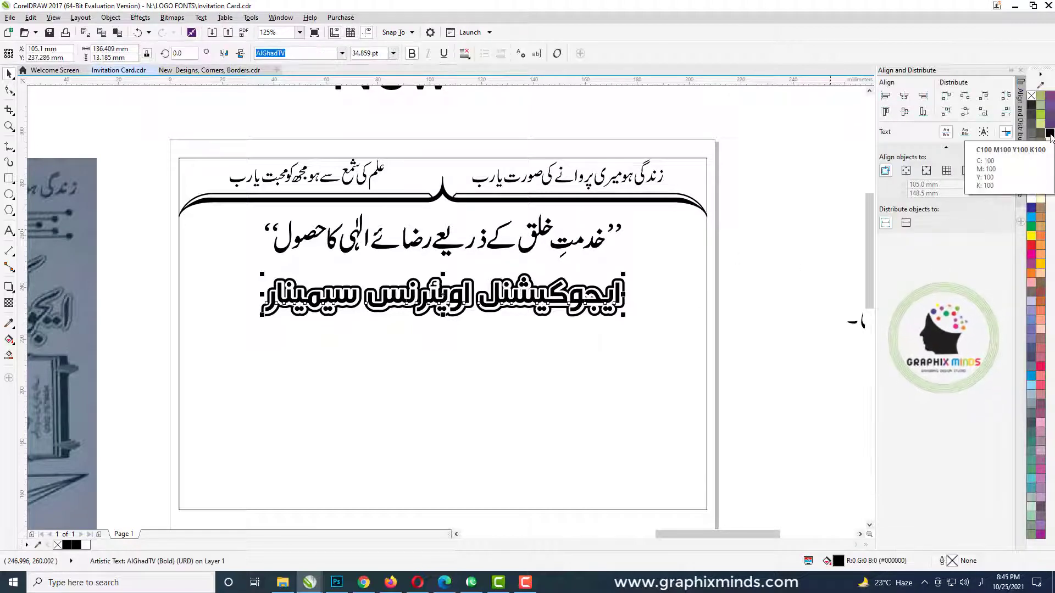
pyautogui.rightClick(1050, 133)
pyautogui.click(768, 278)
# - Set the outline width of the heading's black back copy to 7 px
pyautogui.scroll(1, 441, 307)
pyautogui.scroll(3, 442, 310)
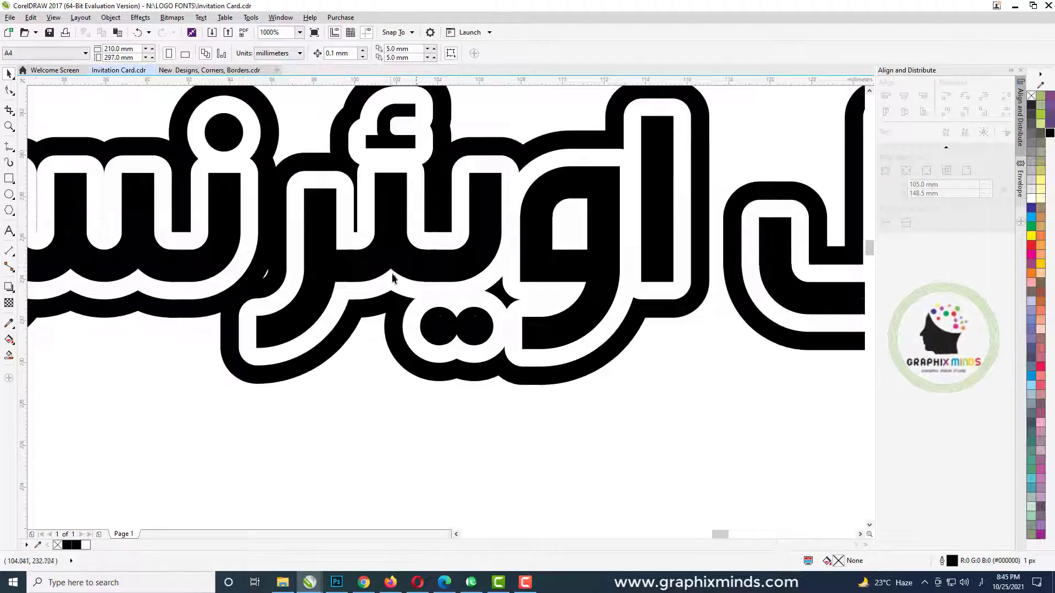
pyautogui.click(644, 181)
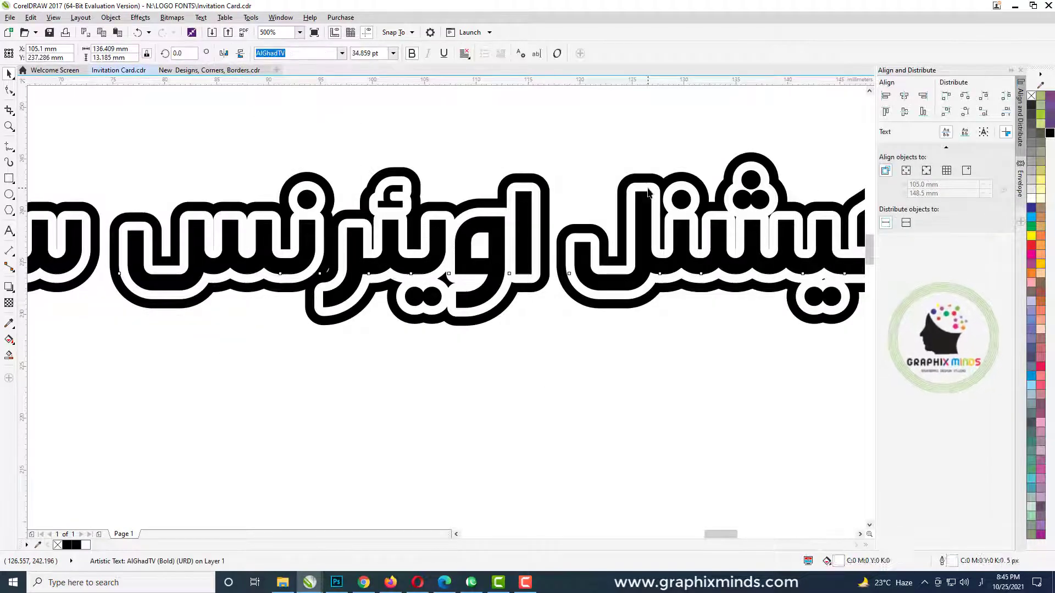
pyautogui.press('F12')
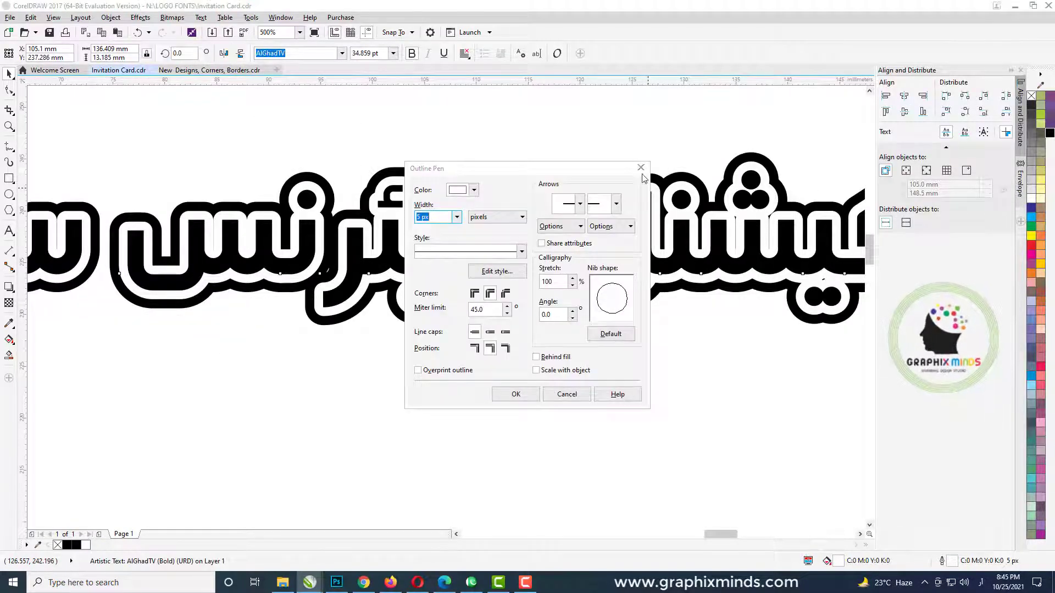
pyautogui.click(640, 168)
pyautogui.click(683, 174)
pyautogui.press('F12')
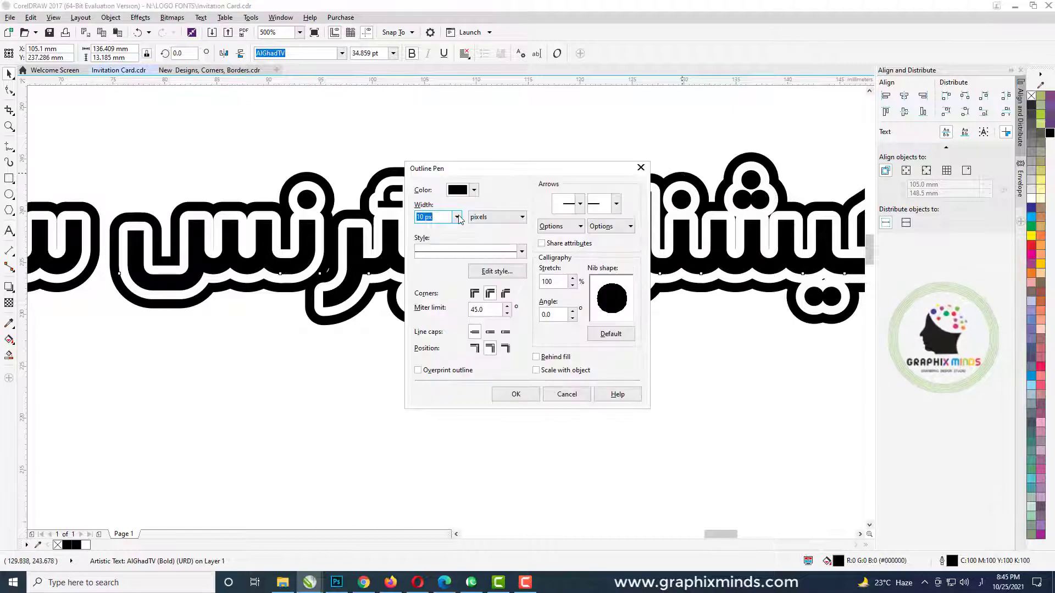
pyautogui.press('Return')
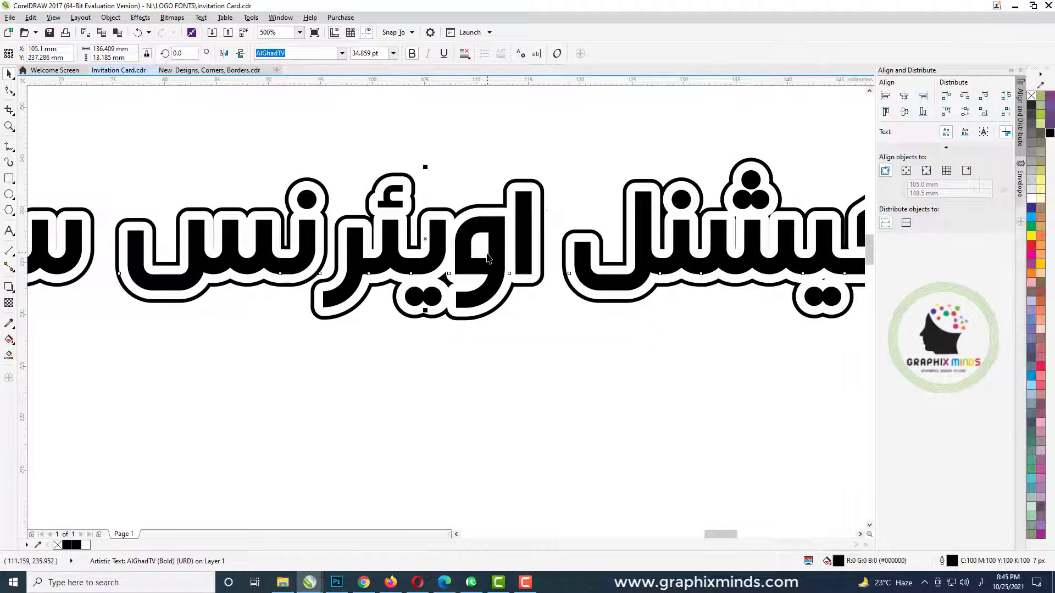
pyautogui.scroll(-5, 488, 259)
pyautogui.click(627, 302)
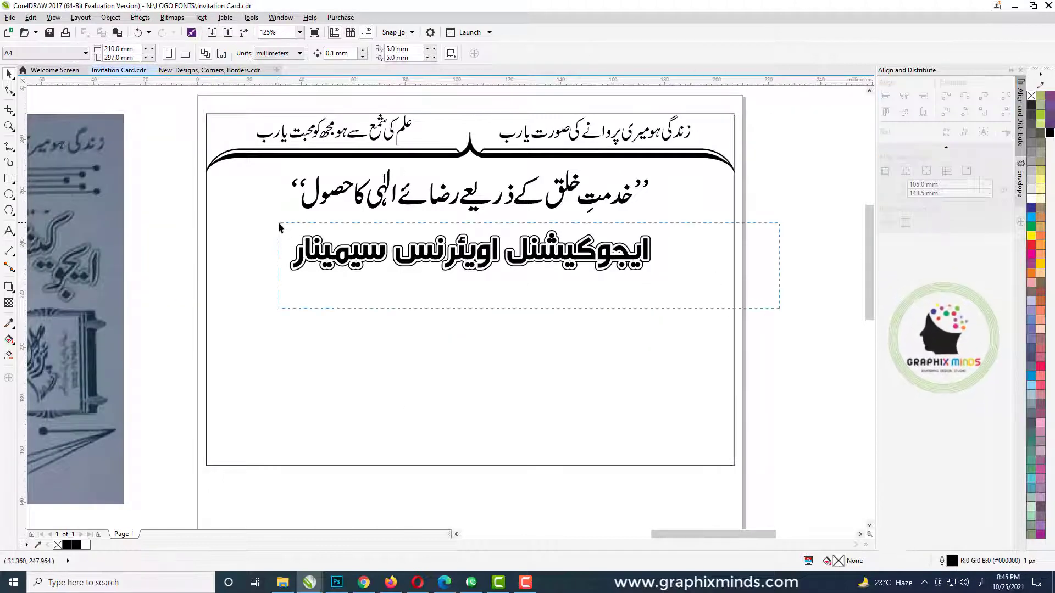
# - Group the three stacked heading copies and centre the group horizontally on the card border
pyautogui.moveTo(278, 222); pyautogui.dragTo(276, 221)
pyautogui.hotkey('ctrl', 'g')
pyautogui.keyDown('shift'); pyautogui.click(340, 306); pyautogui.keyUp('shift')
pyautogui.press('c')
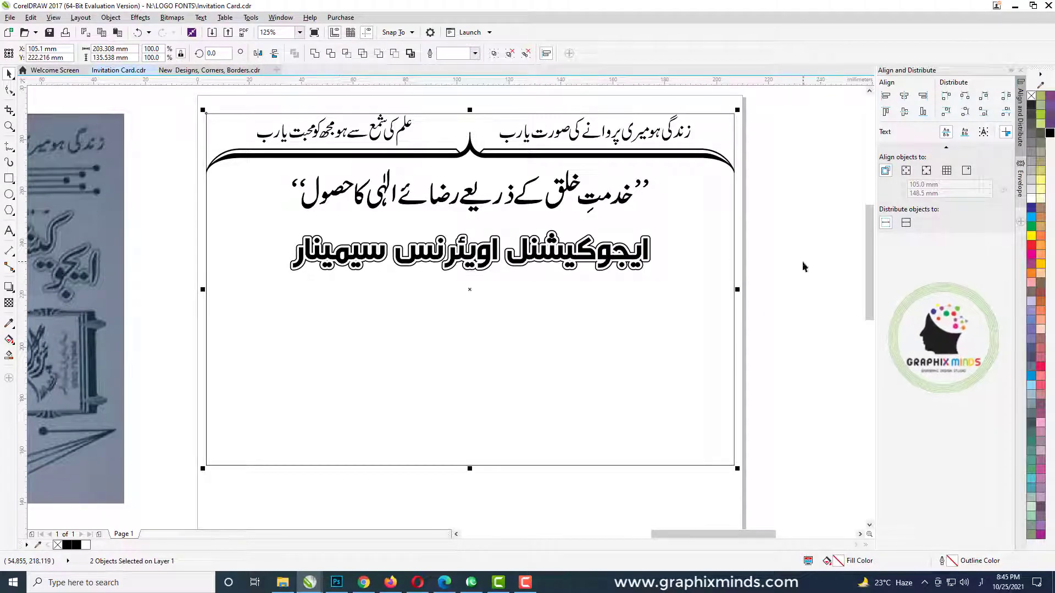
pyautogui.click(804, 266)
# - Bring the symmetrical divider with the round centre medallion from the ornament collection onto the card below the seminar heading
pyautogui.scroll(-5, 549, 311)
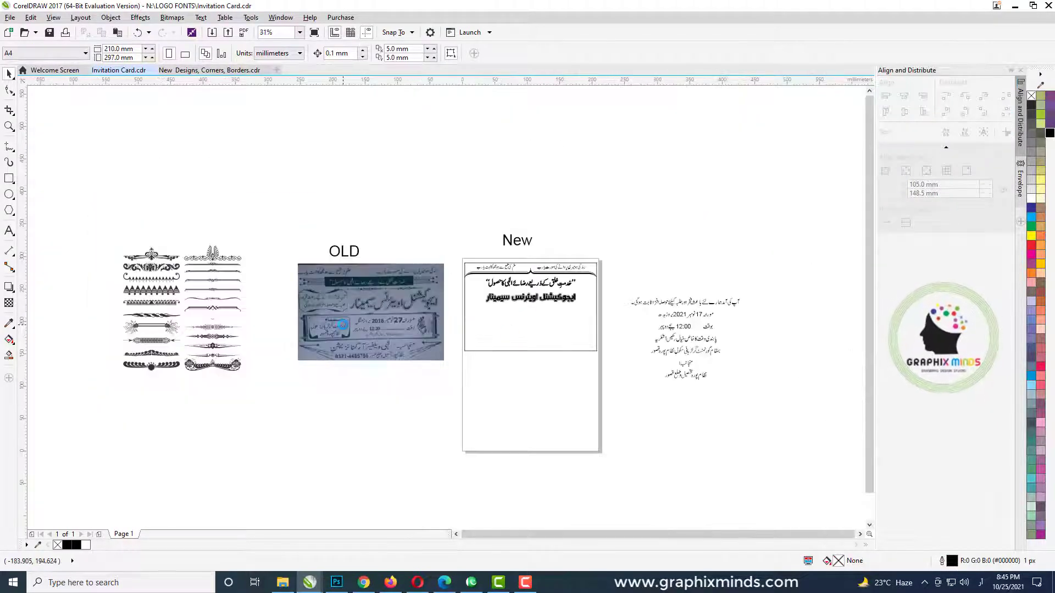
pyautogui.click(213, 348)
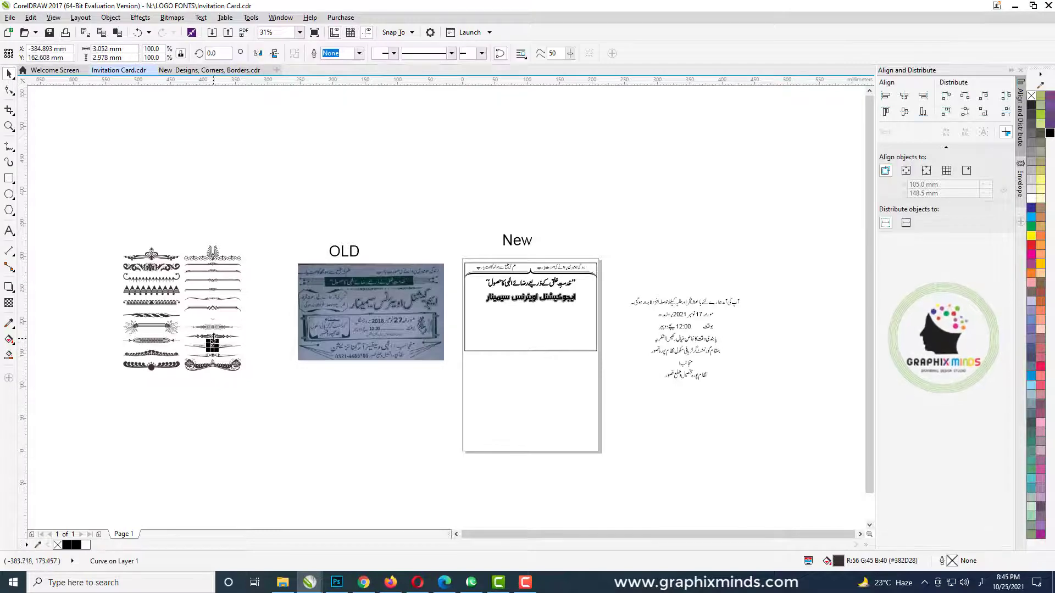
pyautogui.scroll(5, 213, 348)
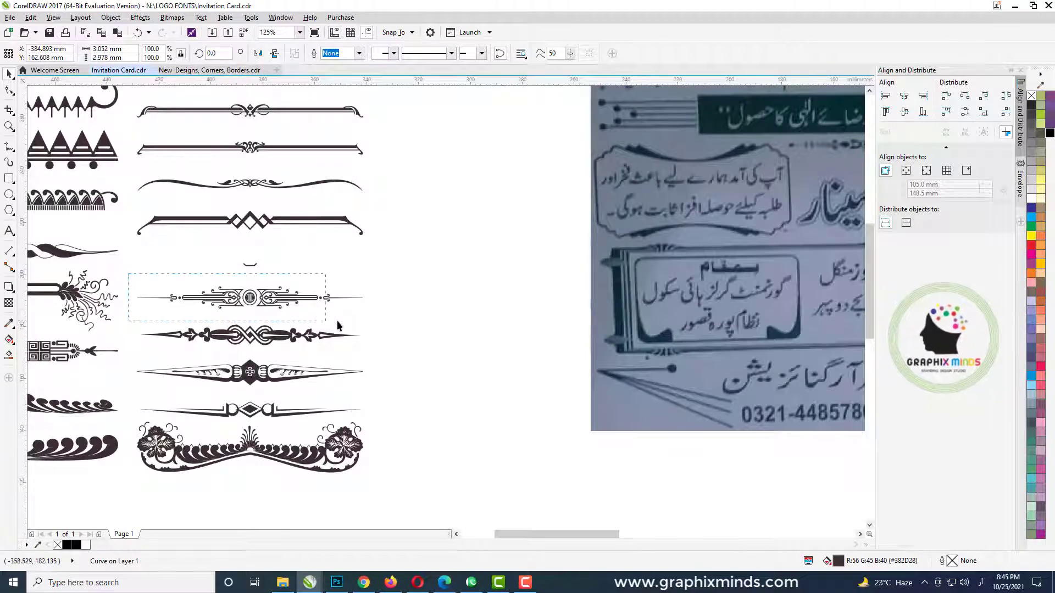
pyautogui.moveTo(337, 326); pyautogui.dragTo(335, 324)
pyautogui.scroll(-3, 180, 300)
pyautogui.moveTo(181, 298); pyautogui.dragTo(772, 269)
pyautogui.scroll(-3, 645, 268)
pyautogui.scroll(6, 705, 269)
pyautogui.moveTo(705, 269); pyautogui.dragTo(534, 255)
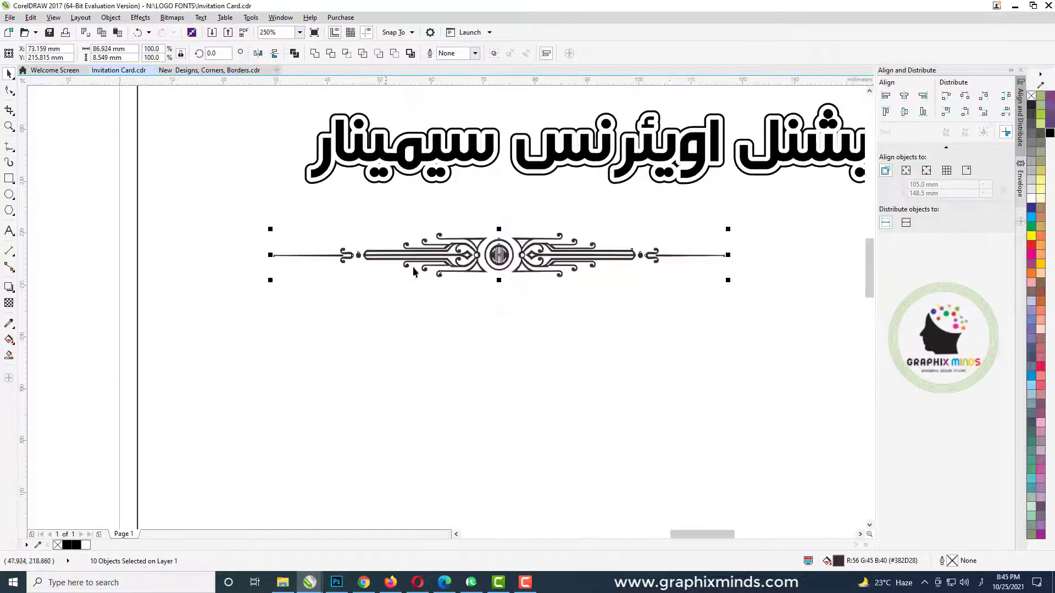
# - Move the divider below the card border and delete its round centre medallion
pyautogui.scroll(-3, 387, 129)
pyautogui.moveTo(423, 170); pyautogui.dragTo(521, 348)
pyautogui.scroll(5, 455, 457)
pyautogui.press('Delete')
# - Group each half of the divider separately and fill both halves with C100 M100 Y100 K100
pyautogui.scroll(-1, 457, 365)
pyautogui.moveTo(204, 438); pyautogui.dragTo(479, 344)
pyautogui.hotkey('ctrl', 'g')
pyautogui.moveTo(486, 442); pyautogui.dragTo(706, 344)
pyautogui.click(451, 452)
pyautogui.moveTo(450, 452); pyautogui.dragTo(733, 312)
pyautogui.hotkey('ctrl', 'g')
pyautogui.moveTo(201, 445); pyautogui.dragTo(712, 346)
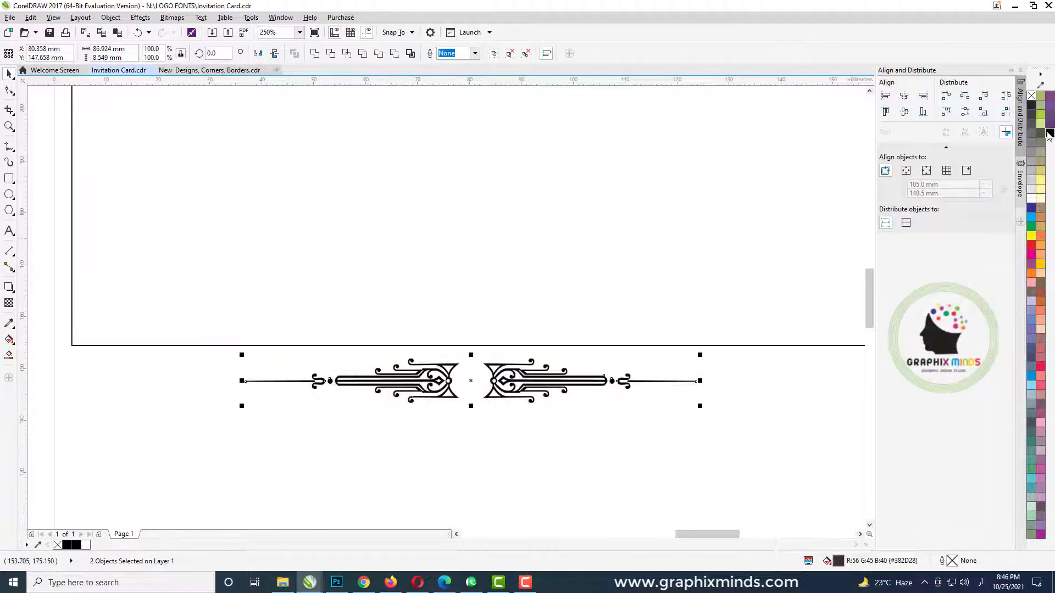
pyautogui.scroll(-1, 281, 424)
# - Move both divider halves up beside the seminar heading, scale them down, and align the left half with the card border's left edge
pyautogui.moveTo(357, 404); pyautogui.dragTo(246, 183)
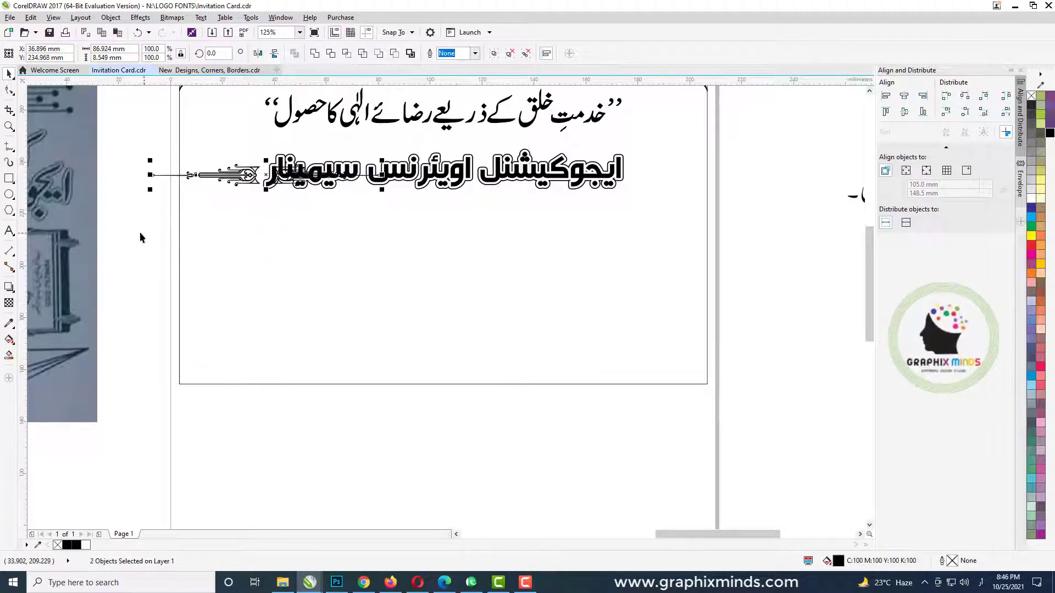
pyautogui.moveTo(149, 191); pyautogui.dragTo(181, 185)
pyautogui.click(159, 200)
pyautogui.click(234, 174)
pyautogui.keyDown('shift'); pyautogui.click(219, 194); pyautogui.keyUp('shift')
pyautogui.press('l')
pyautogui.press('Escape')
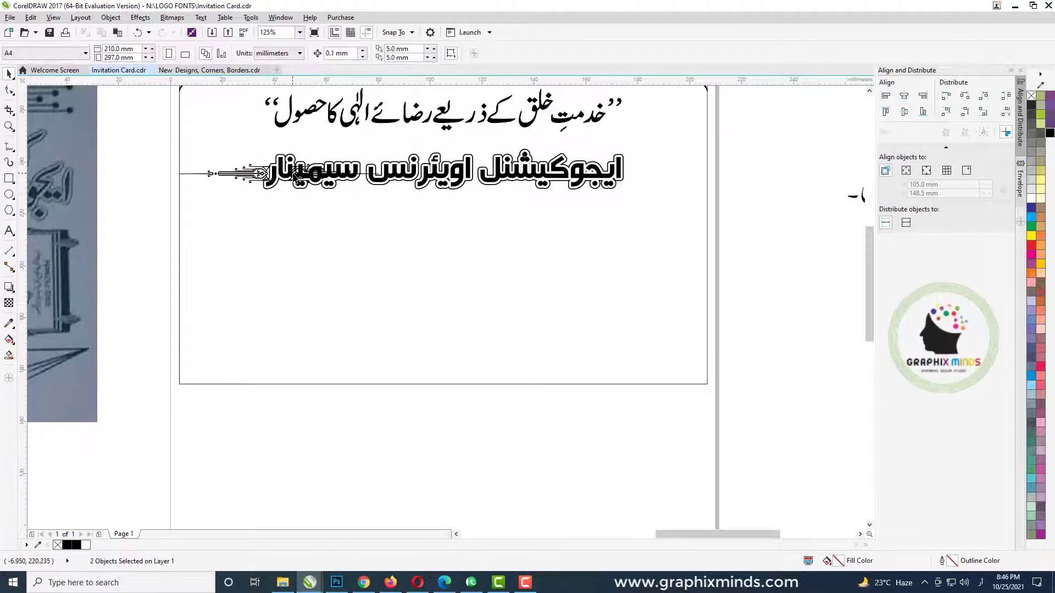
# - Place the right divider half just below the heading and align it with the card border's right edge
pyautogui.click(308, 175)
pyautogui.keyDown('shift'); pyautogui.click(313, 214); pyautogui.keyUp('shift')
pyautogui.press('e')
pyautogui.click(733, 230)
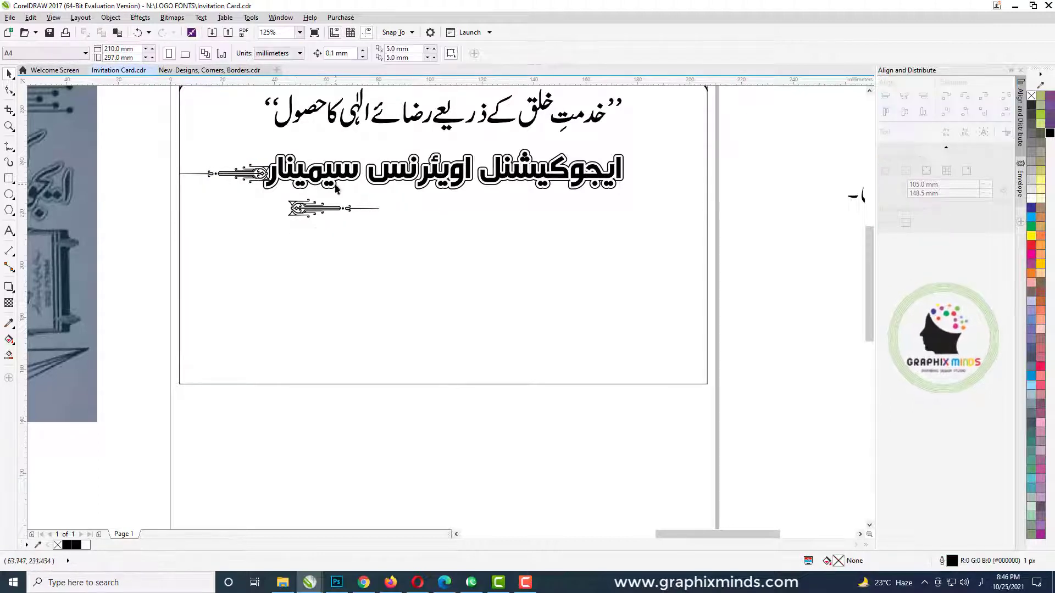
pyautogui.click(317, 206)
pyautogui.keyDown('shift'); pyautogui.click(226, 198); pyautogui.keyUp('shift')
pyautogui.press('r')
pyautogui.click(694, 232)
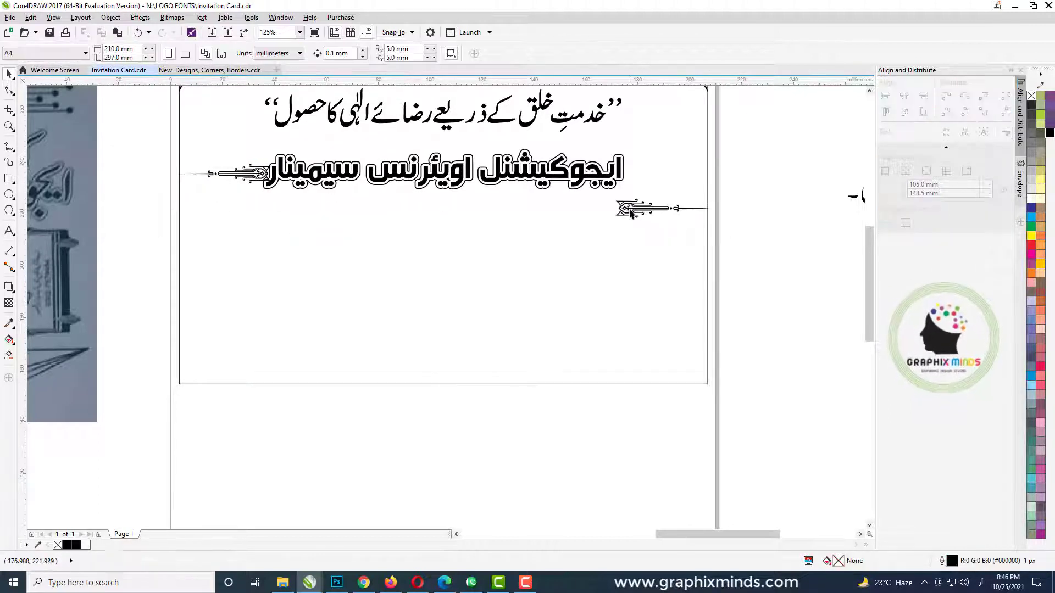
# - Align the right divider half vertically with the left half so both flank the seminar heading
pyautogui.click(641, 208)
pyautogui.keyDown('shift'); pyautogui.click(233, 173); pyautogui.keyUp('shift')
pyautogui.press('e')
pyautogui.click(773, 227)
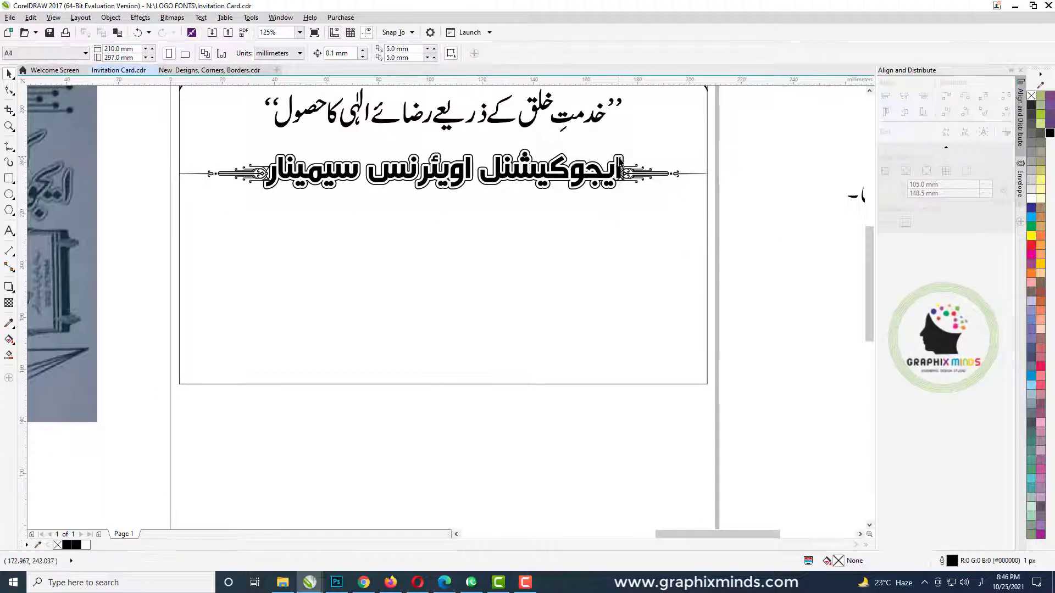
# - Scale the grouped seminar heading to about 123 mm wide between the ornaments and raise the whole row towards the slogan
pyautogui.click(286, 172)
pyautogui.moveTo(262, 192); pyautogui.dragTo(269, 188)
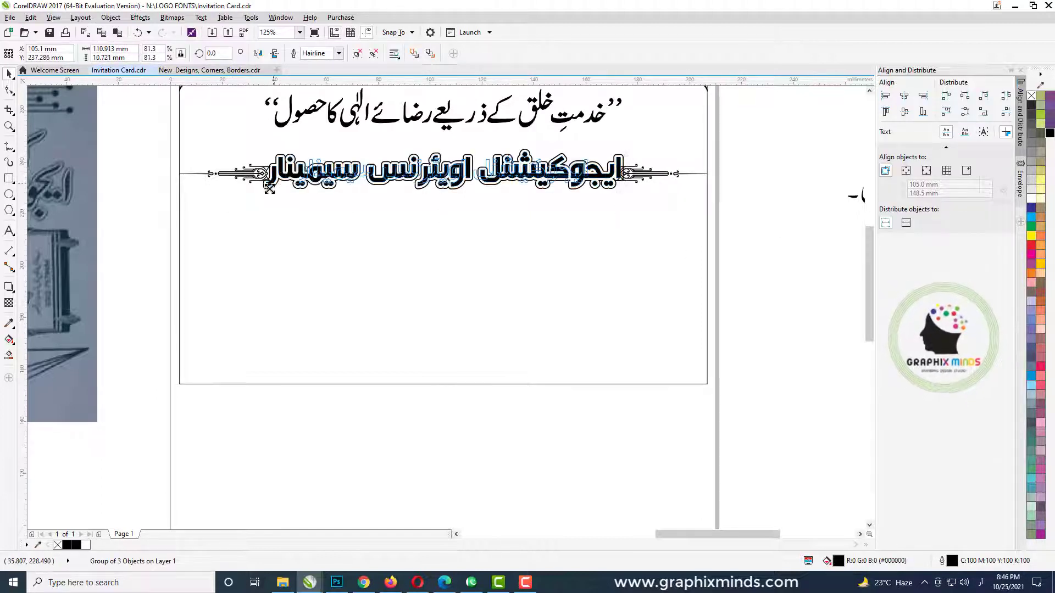
pyautogui.scroll(1, 269, 188)
pyautogui.keyDown('shift'); pyautogui.click(265, 231); pyautogui.keyUp('shift')
pyautogui.scroll(-1, 244, 238)
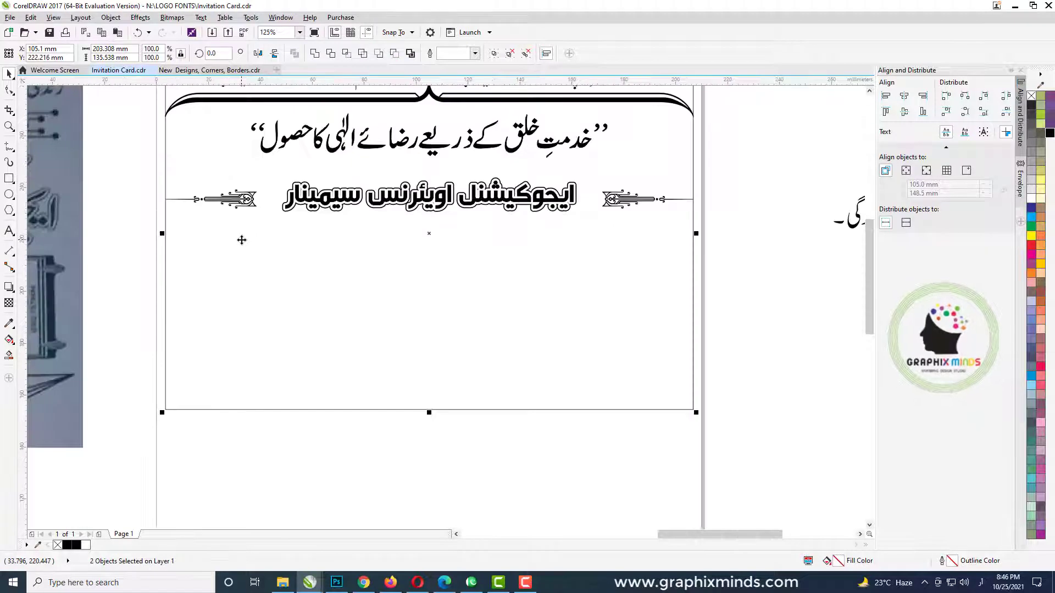
pyautogui.click(702, 217)
pyautogui.click(289, 204)
pyautogui.scroll(1, 271, 206)
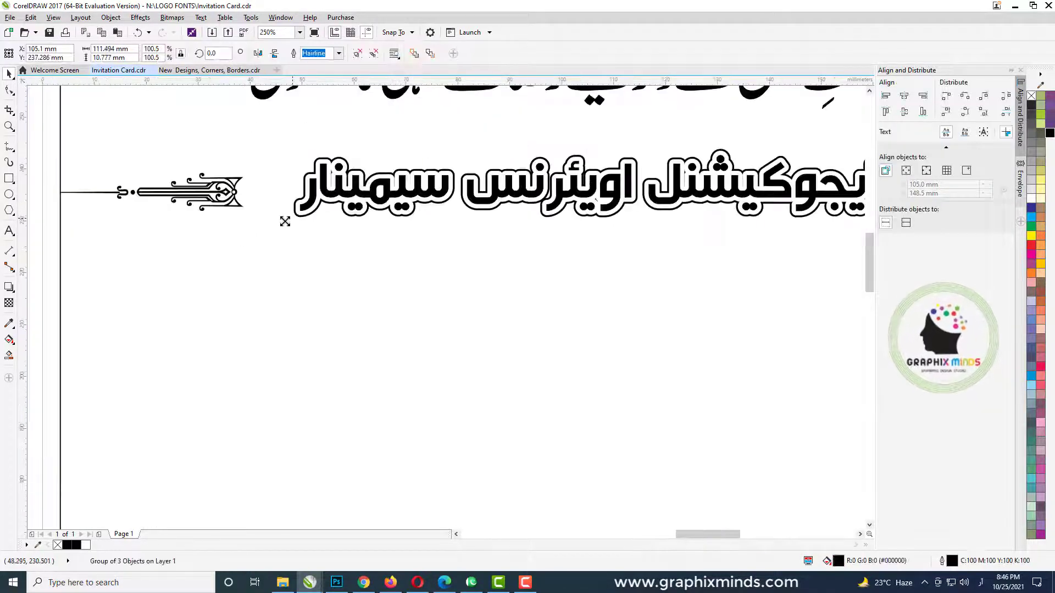
pyautogui.moveTo(285, 221); pyautogui.dragTo(259, 231)
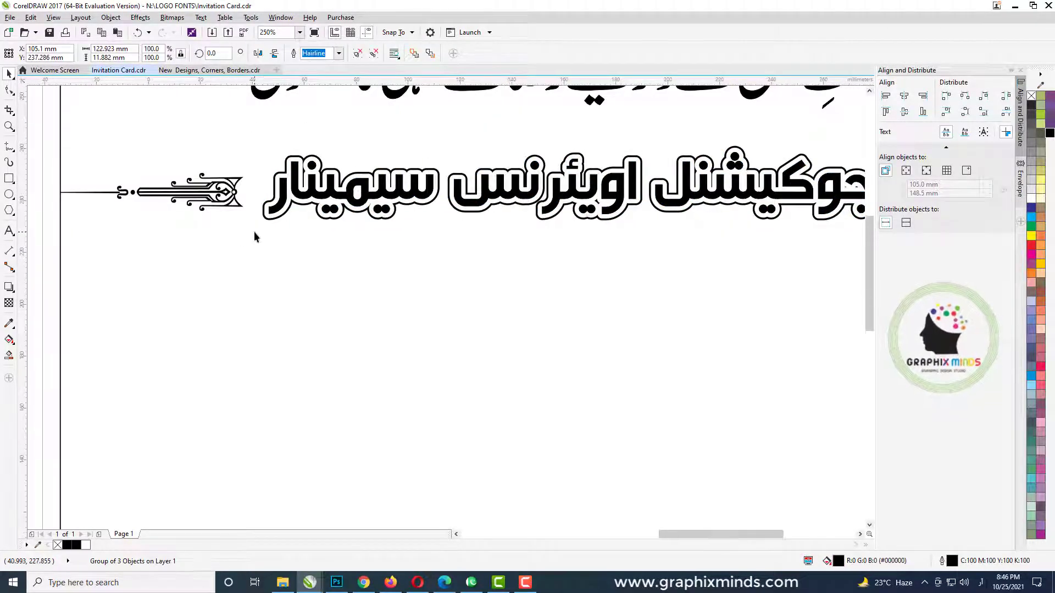
pyautogui.scroll(-2, 254, 232)
pyautogui.moveTo(501, 200); pyautogui.dragTo(183, 236)
pyautogui.scroll(2, 277, 203)
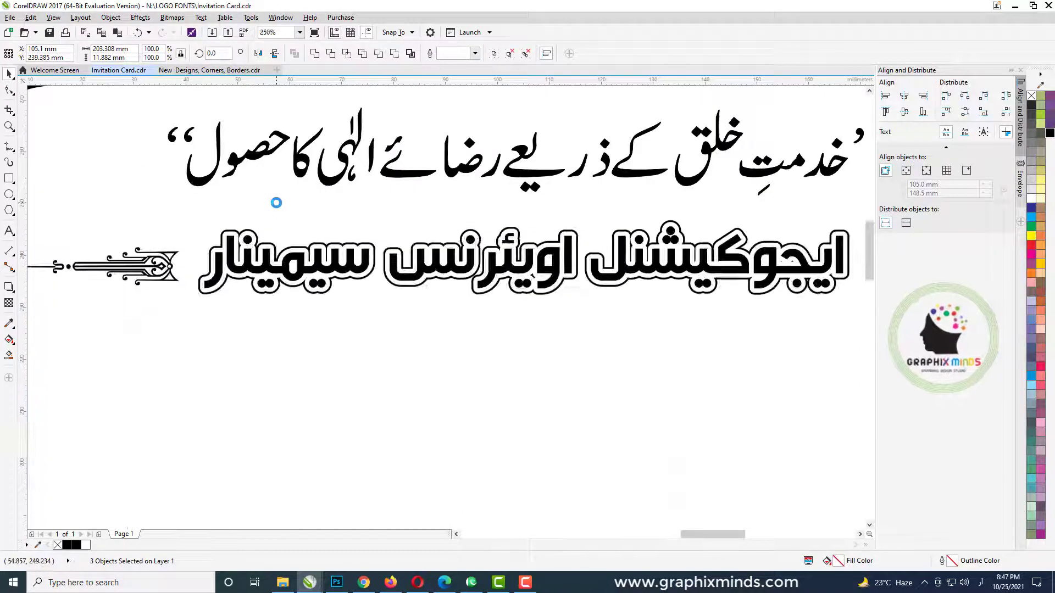
# - Shrink the slogan above the seminar heading slightly and centre it horizontally on the card border
pyautogui.scroll(-1, 277, 202)
pyautogui.click(310, 190)
pyautogui.moveTo(219, 204); pyautogui.dragTo(239, 197)
pyautogui.keyDown('shift'); pyautogui.click(231, 194); pyautogui.keyUp('shift')
pyautogui.press('c')
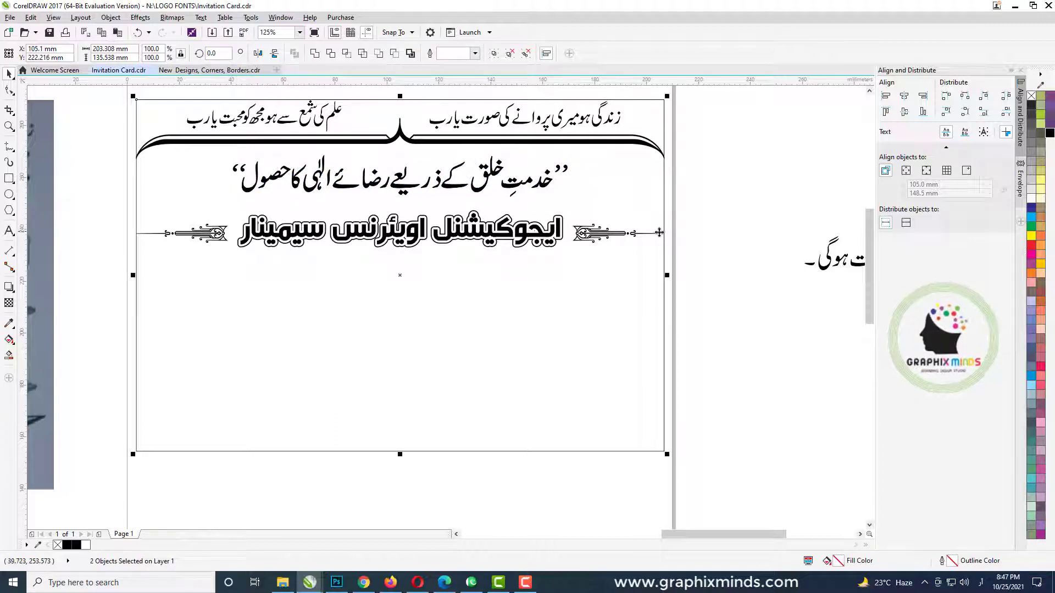
# - Nudge the seminar heading together with its two side ornaments upward, closer beneath the slogan
pyautogui.click(659, 232)
pyautogui.press('Up')
pyautogui.press('Up')
pyautogui.press('Up')
pyautogui.press('Up')
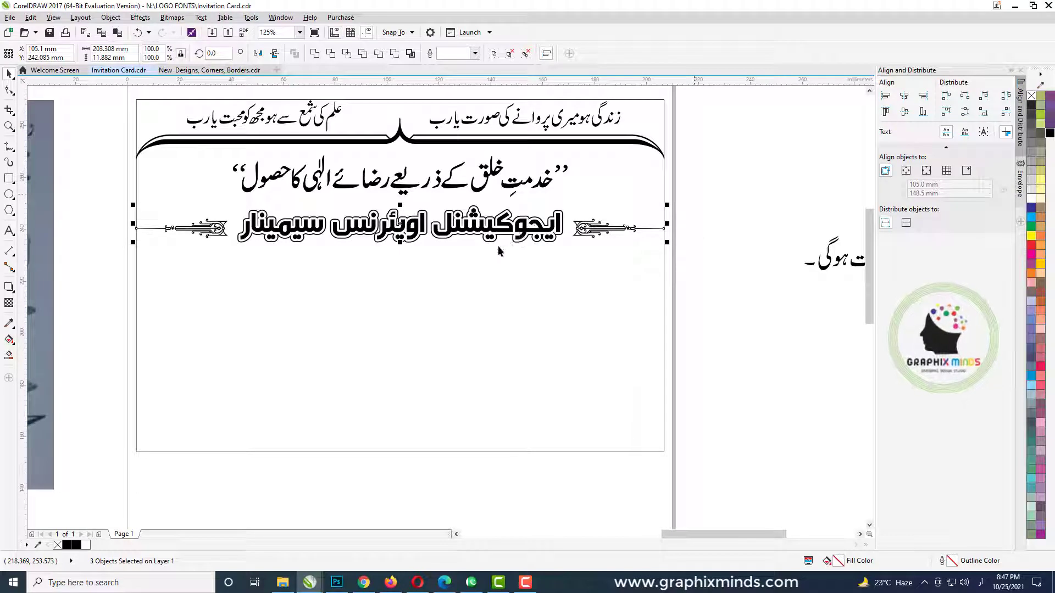
pyautogui.click(530, 270)
# - Group the two halves of the Urdu welcome sentence beside the card separately
pyautogui.scroll(-2, 530, 266)
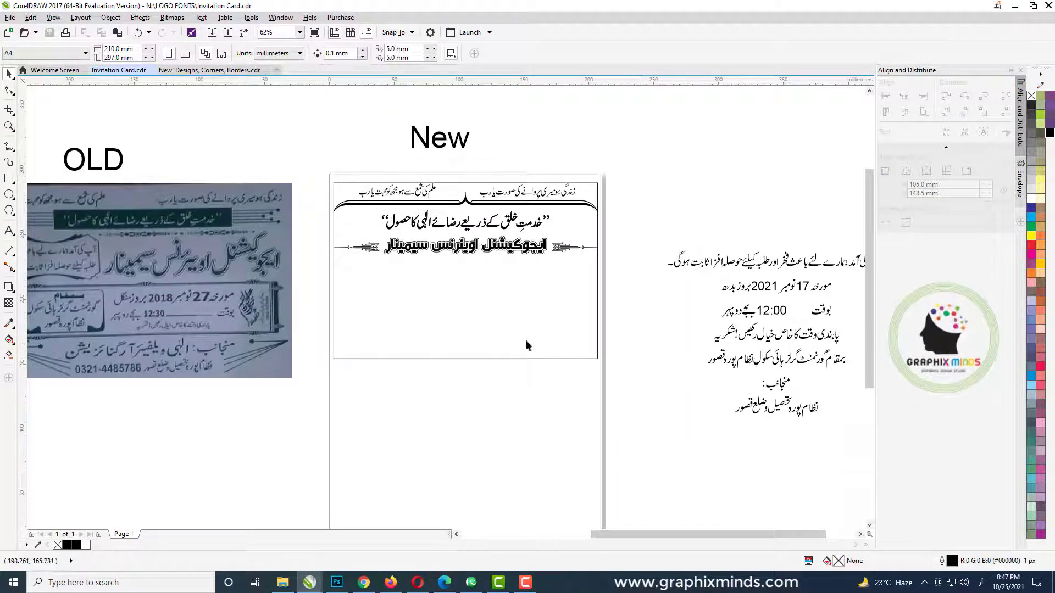
pyautogui.moveTo(666, 533); pyautogui.dragTo(697, 533)
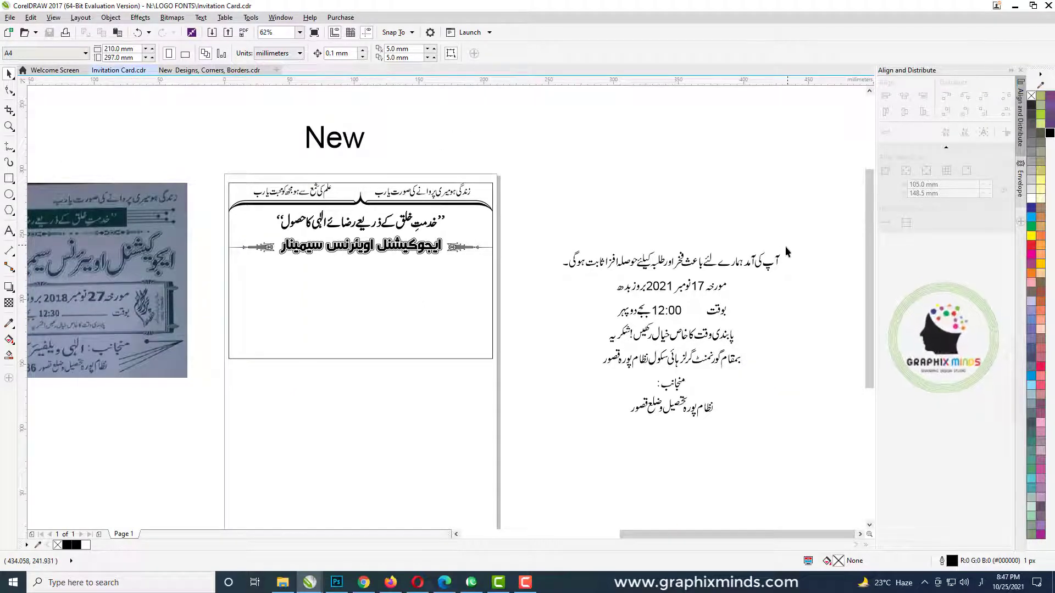
pyautogui.moveTo(800, 239); pyautogui.dragTo(555, 272)
pyautogui.scroll(2, 660, 277)
pyautogui.click(497, 228)
pyautogui.scroll(-1, 621, 257)
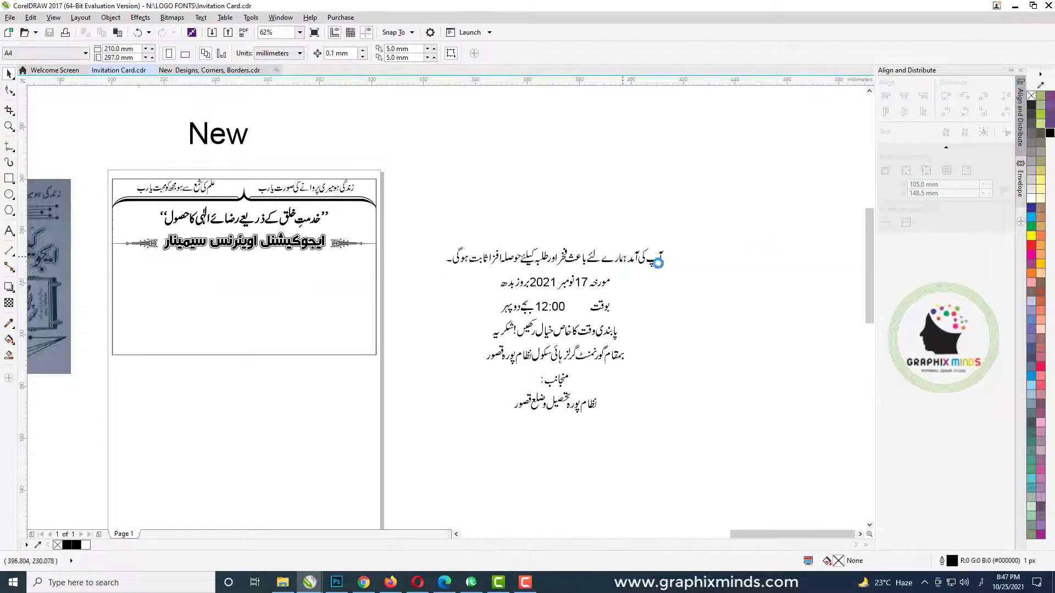
pyautogui.scroll(1, 656, 262)
pyautogui.moveTo(721, 222); pyautogui.dragTo(490, 292)
pyautogui.scroll(2, 490, 290)
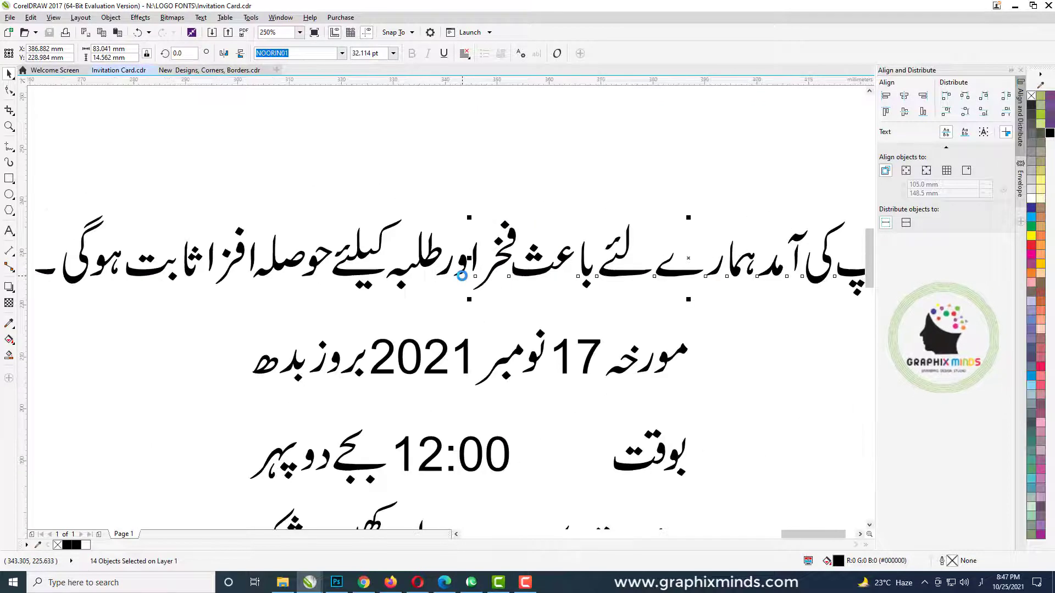
pyautogui.hotkey('ctrl', 'g')
pyautogui.scroll(-2, 462, 280)
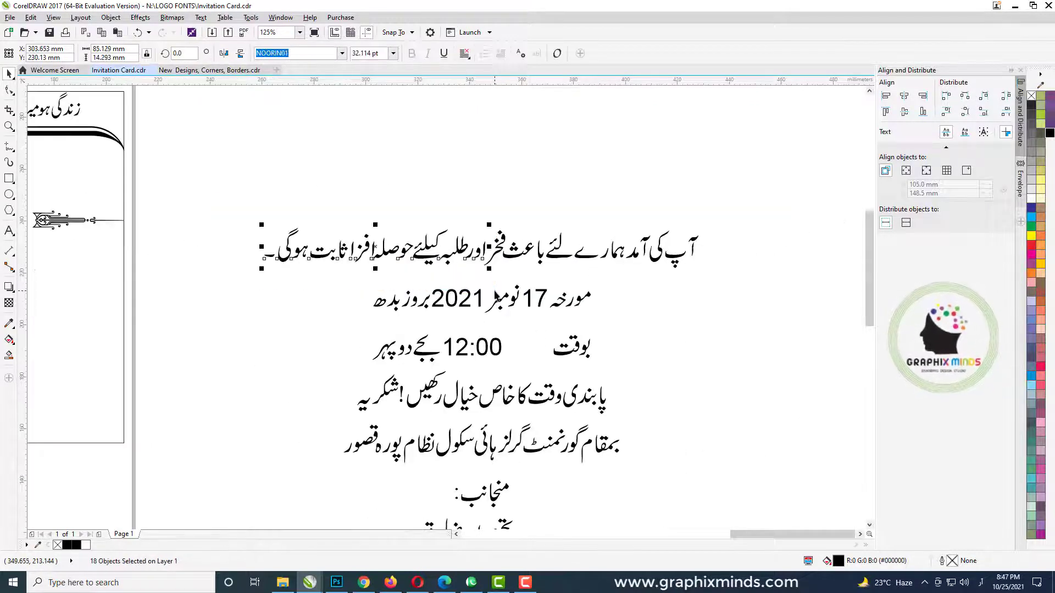
# - Place the welcome sentence as two stacked lines beneath the seminar heading's left part and scale it to about 61 mm wide
pyautogui.scroll(-2, 581, 245)
pyautogui.moveTo(518, 244); pyautogui.dragTo(408, 221)
pyautogui.moveTo(397, 205); pyautogui.dragTo(357, 269)
pyautogui.scroll(-1, 565, 263)
pyautogui.scroll(1, 338, 269)
pyautogui.moveTo(439, 288); pyautogui.dragTo(407, 275)
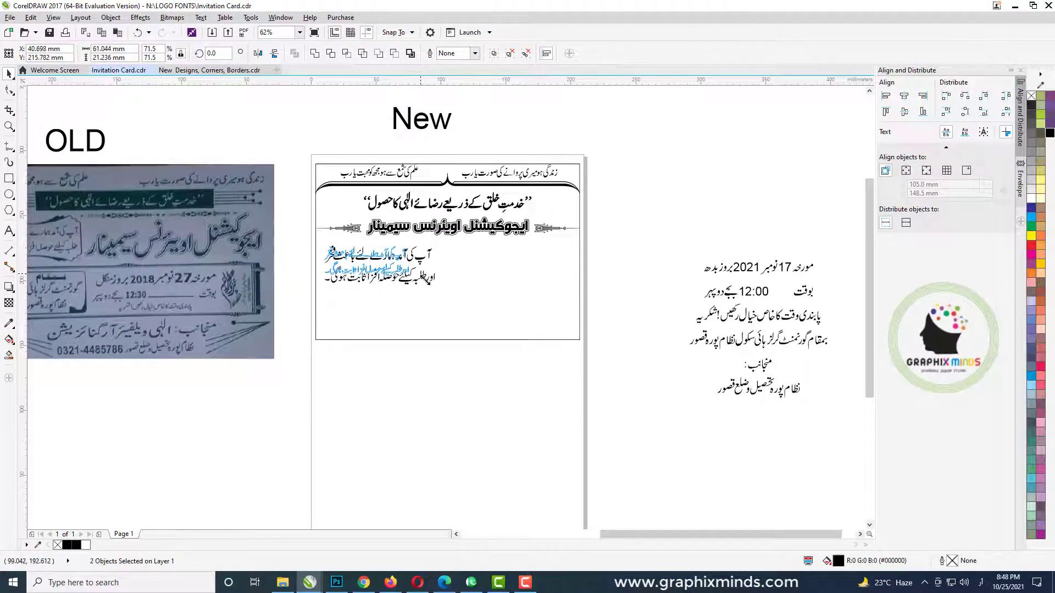
# - Draw a rectangle about 71 by 26 mm around the two-line welcome text, starting at the card's left border
pyautogui.scroll(2, 331, 252)
pyautogui.scroll(-1, 228, 269)
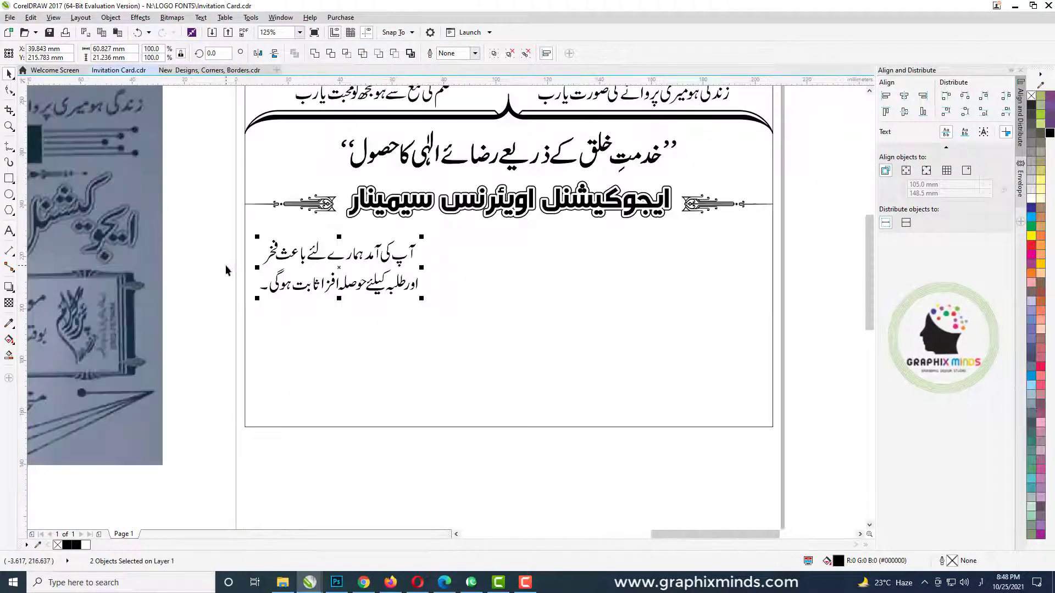
pyautogui.click(228, 270)
pyautogui.click(10, 179)
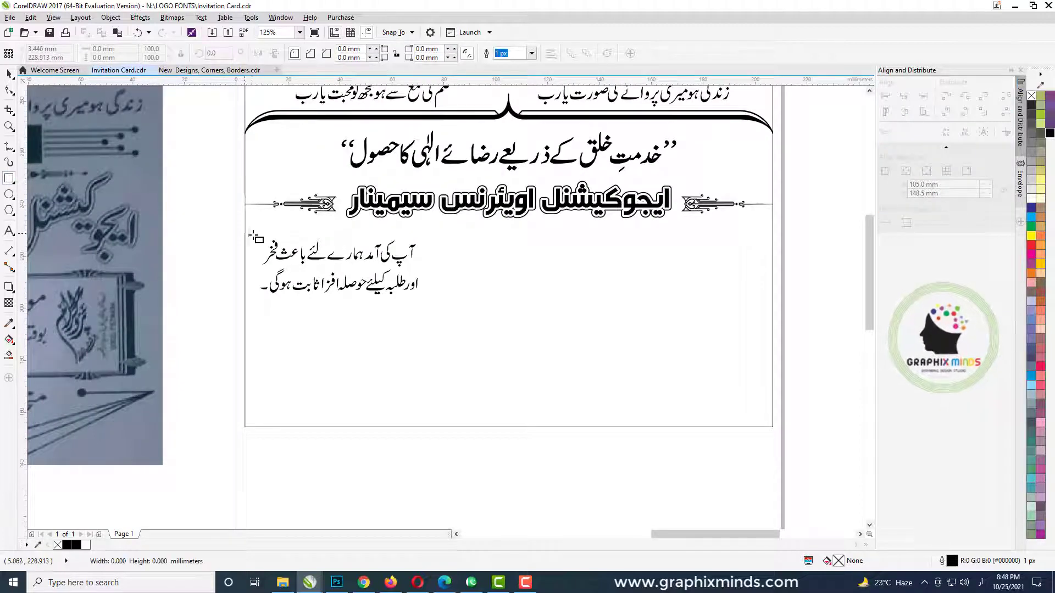
pyautogui.moveTo(245, 234); pyautogui.dragTo(430, 301)
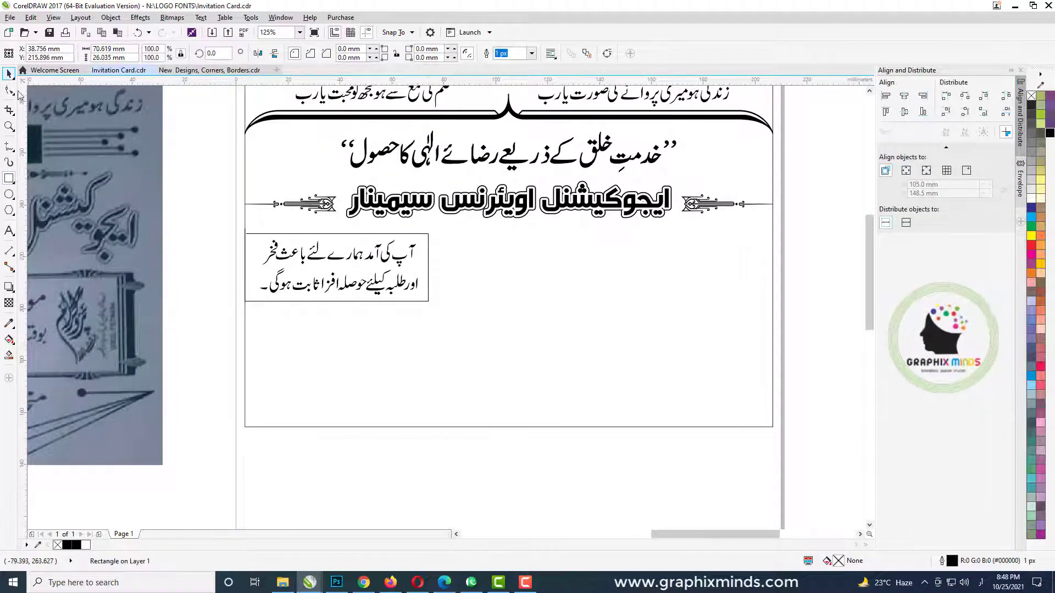
pyautogui.press('space')
# - Round the rectangle's upper-left and lower-right corners to a radius of about 13 mm
pyautogui.scroll(2, 207, 220)
pyautogui.click(9, 91)
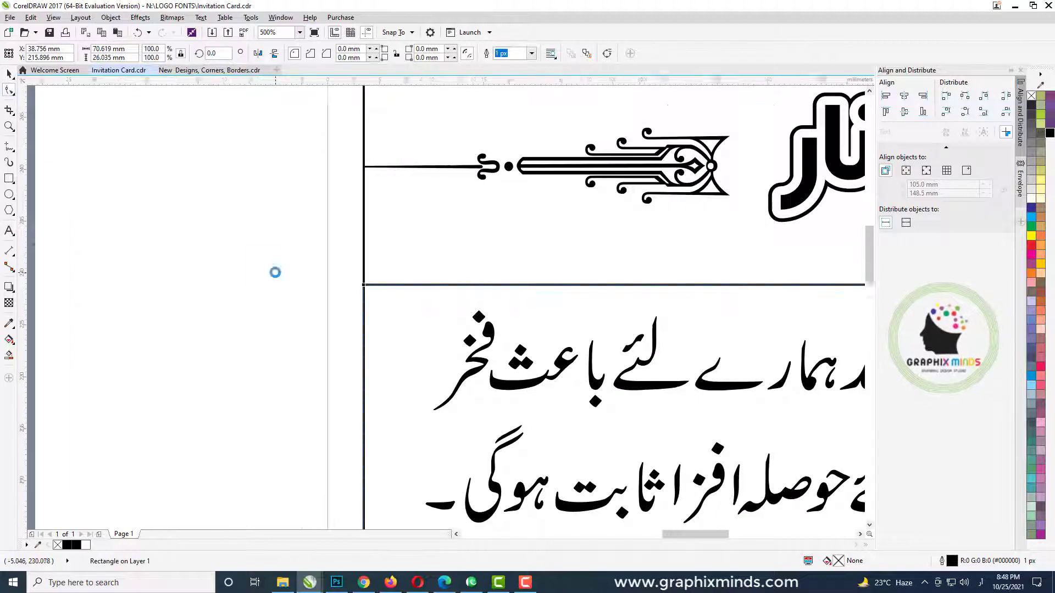
pyautogui.scroll(-2, 328, 287)
pyautogui.moveTo(328, 287); pyautogui.dragTo(419, 347)
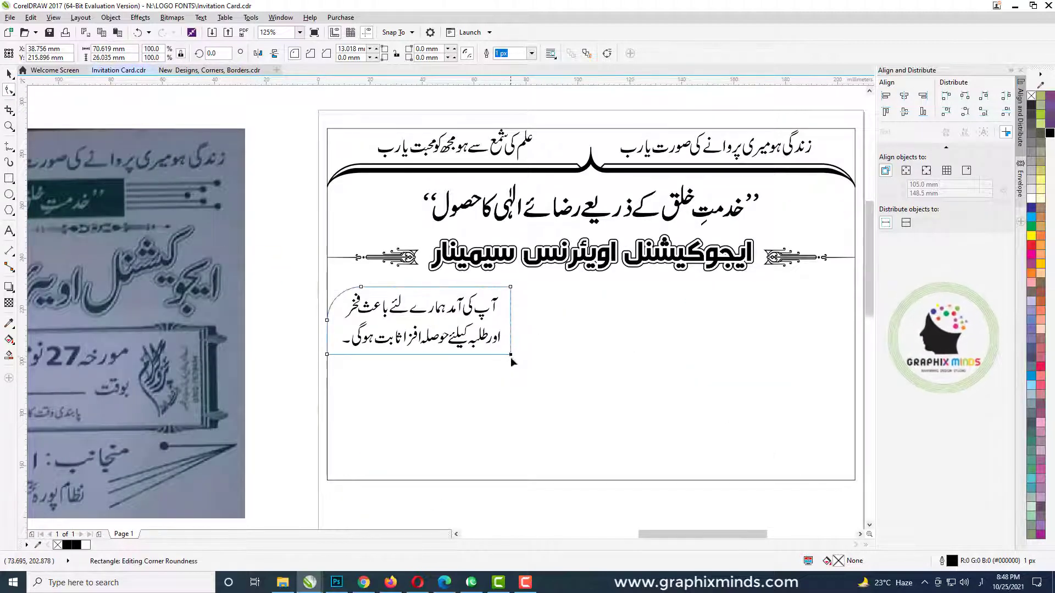
pyautogui.moveTo(488, 322); pyautogui.dragTo(484, 329)
pyautogui.press('space')
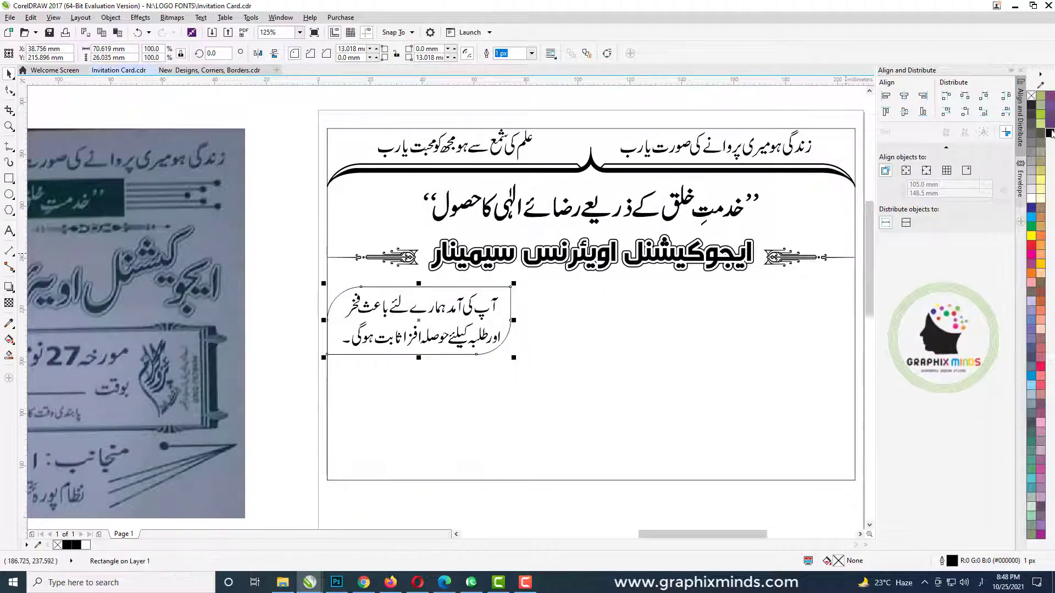
# - Fill the rounded rectangle with black, remove its outline and colour the welcome text white
pyautogui.click(1049, 133)
pyautogui.rightClick(1031, 94)
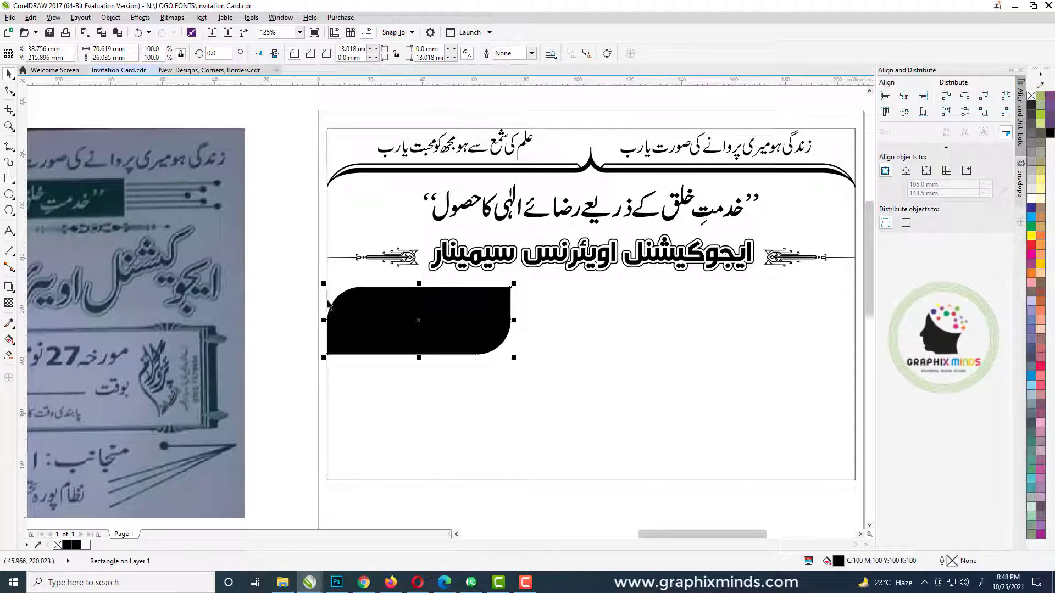
pyautogui.moveTo(295, 271); pyautogui.dragTo(506, 385)
pyautogui.click(1033, 201)
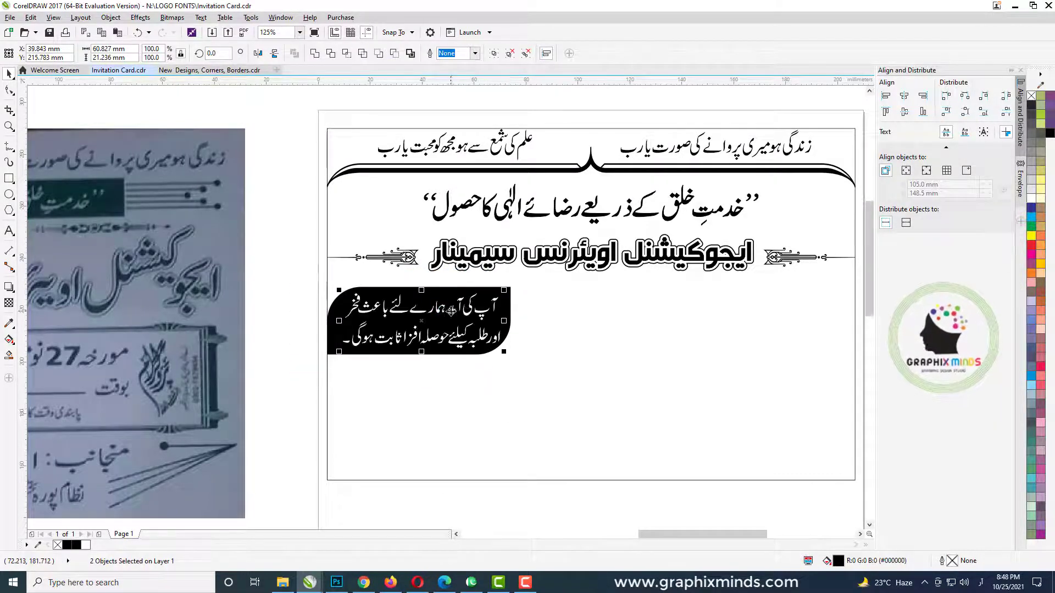
# - Group the two welcome lines and centre them horizontally on the black shape
pyautogui.hotkey('ctrl', 'g')
pyautogui.keyDown('shift'); pyautogui.click(507, 310); pyautogui.keyUp('shift')
pyautogui.press('c')
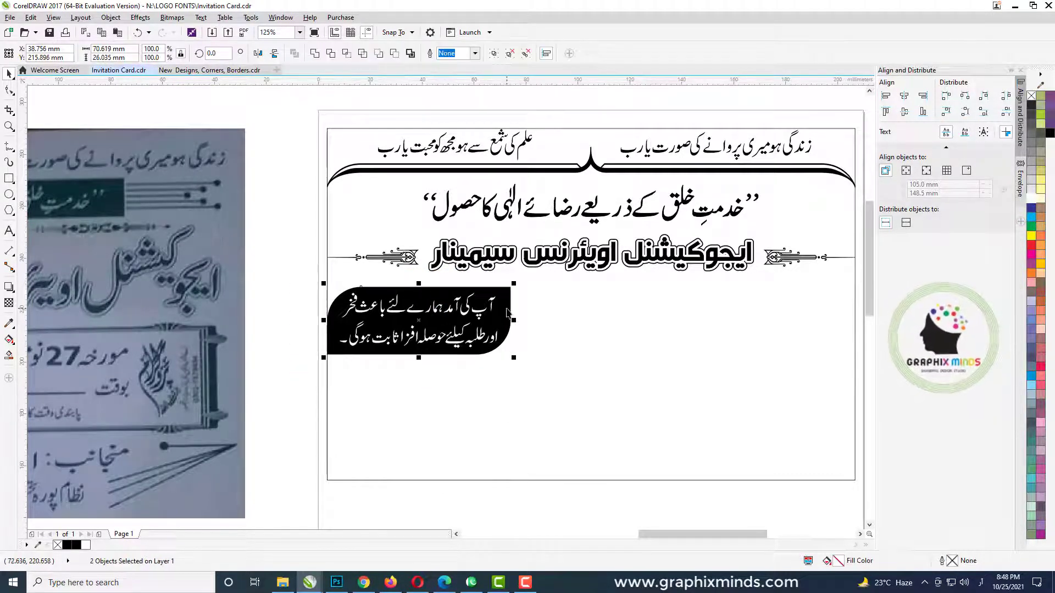
pyautogui.click(295, 381)
# - Duplicate the black rounded shape directly beneath the original, leaving a narrow gap
pyautogui.scroll(-1, 294, 381)
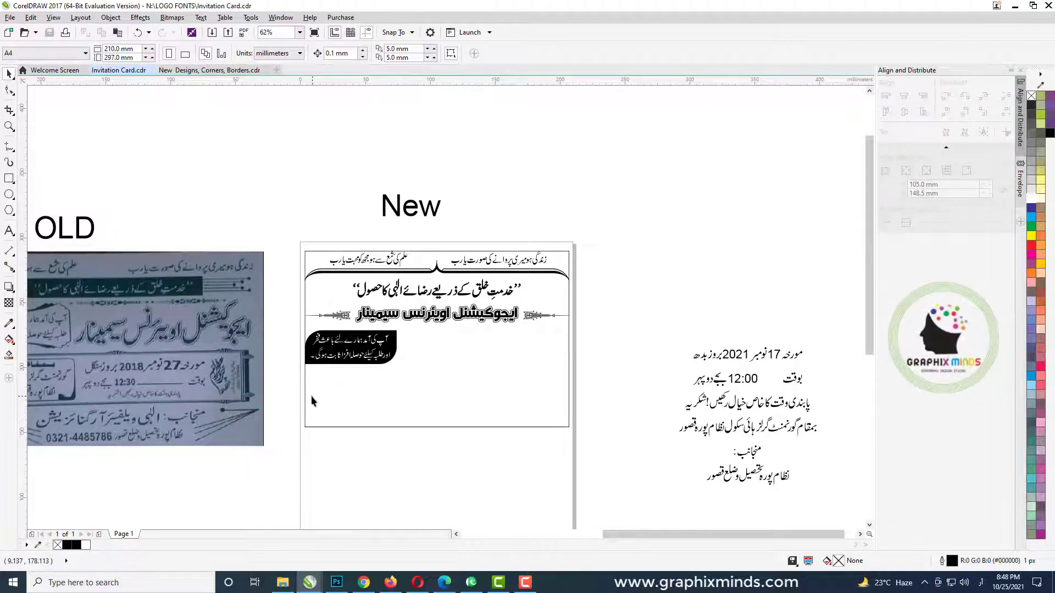
pyautogui.click(312, 358)
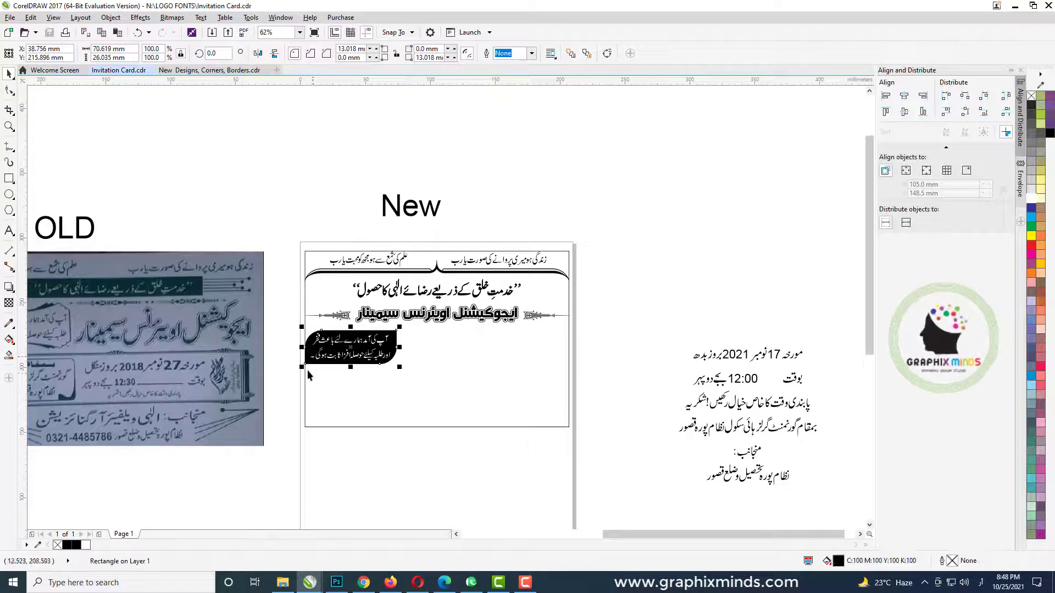
pyautogui.moveTo(343, 351); pyautogui.dragTo(344, 390)
pyautogui.scroll(1, 349, 386)
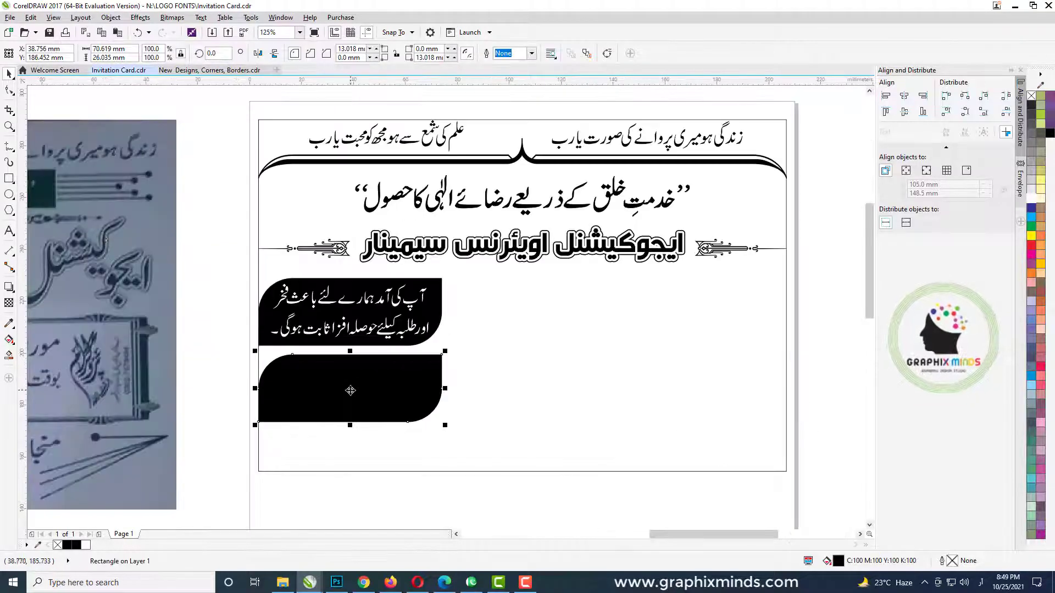
# - Flip the lower black shape so its rounded corners mirror the upper one, and nudge it 1 mm upward
pyautogui.click(259, 53)
pyautogui.press('Up')
pyautogui.press('Up')
pyautogui.press('Up')
pyautogui.press('Up')
pyautogui.press('Up')
pyautogui.press('Up')
pyautogui.press('Up')
pyautogui.press('Up')
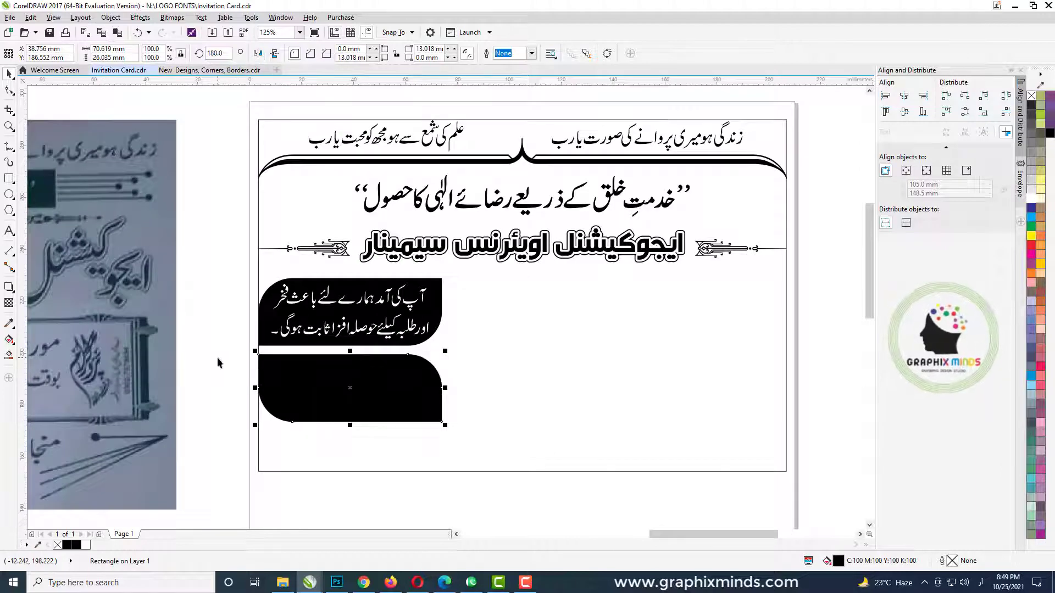
pyautogui.press('Up')
pyautogui.press('Up')
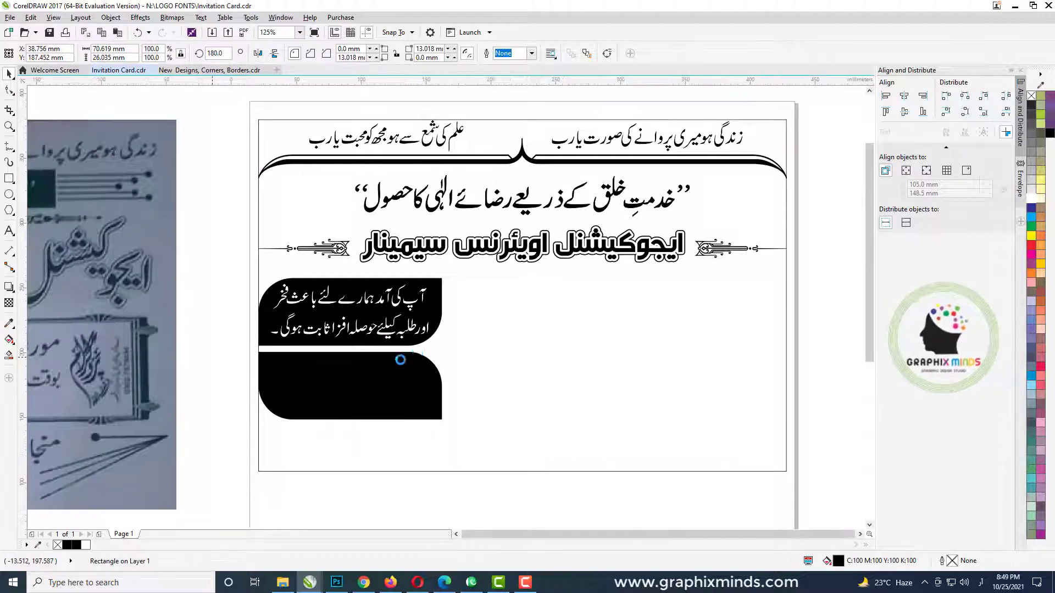
# - Move the Urdu venue line from the text beside the card onto the card, over the lower black shape
pyautogui.scroll(-1, 214, 355)
pyautogui.click(544, 389)
pyautogui.scroll(-1, 662, 386)
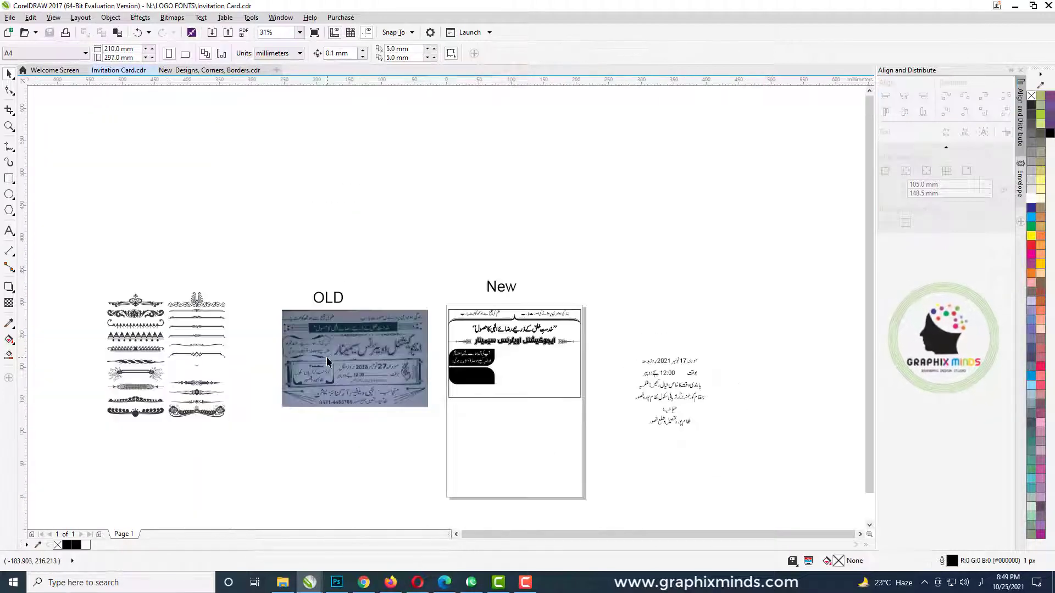
pyautogui.scroll(1, 474, 378)
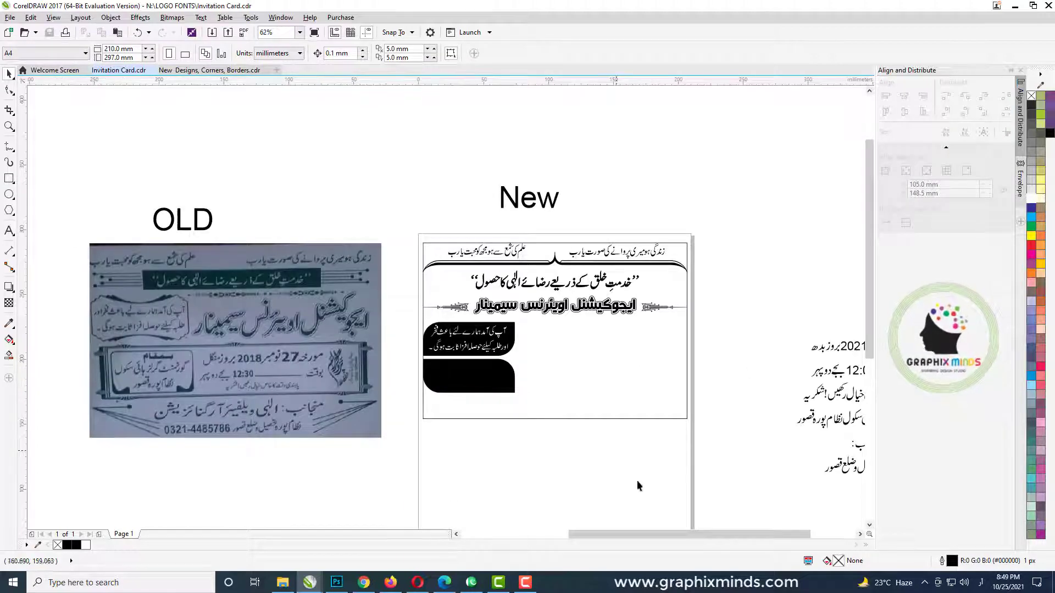
pyautogui.hscroll(3, 637, 485)
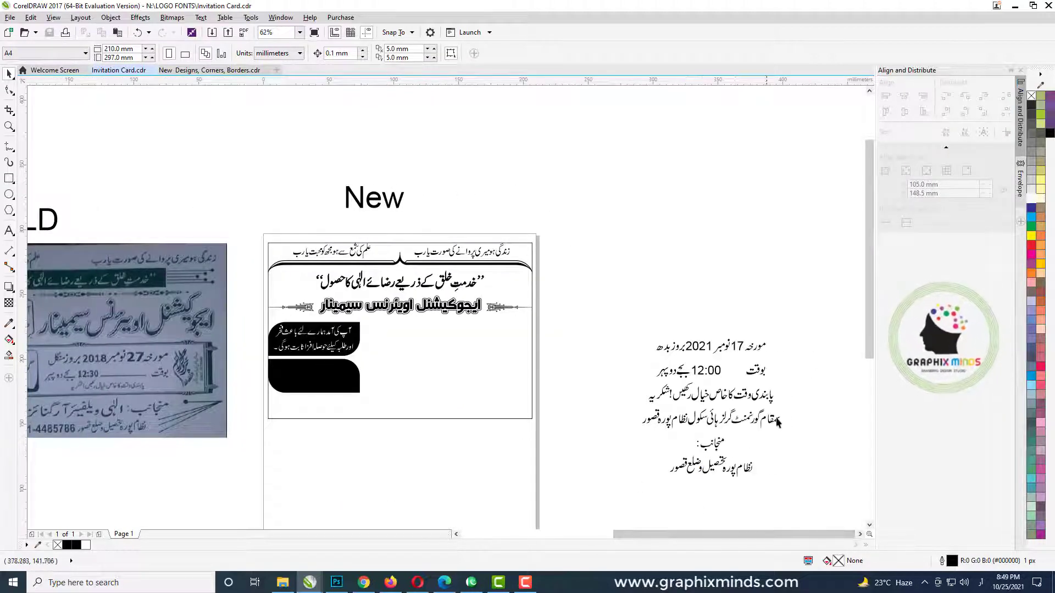
pyautogui.scroll(1, 782, 413)
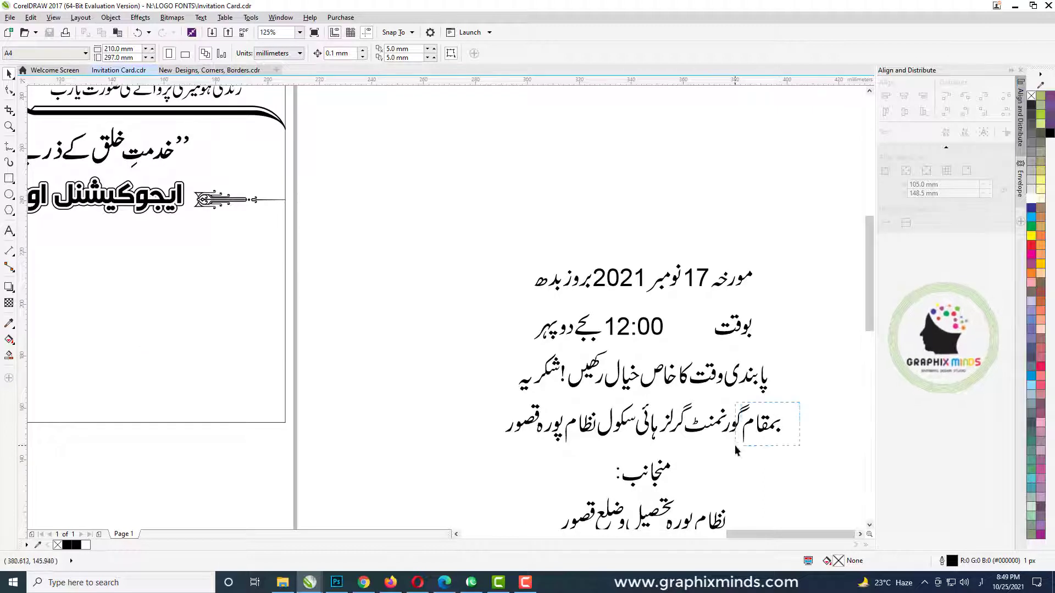
pyautogui.moveTo(742, 457); pyautogui.dragTo(384, 409)
pyautogui.scroll(-1, 753, 439)
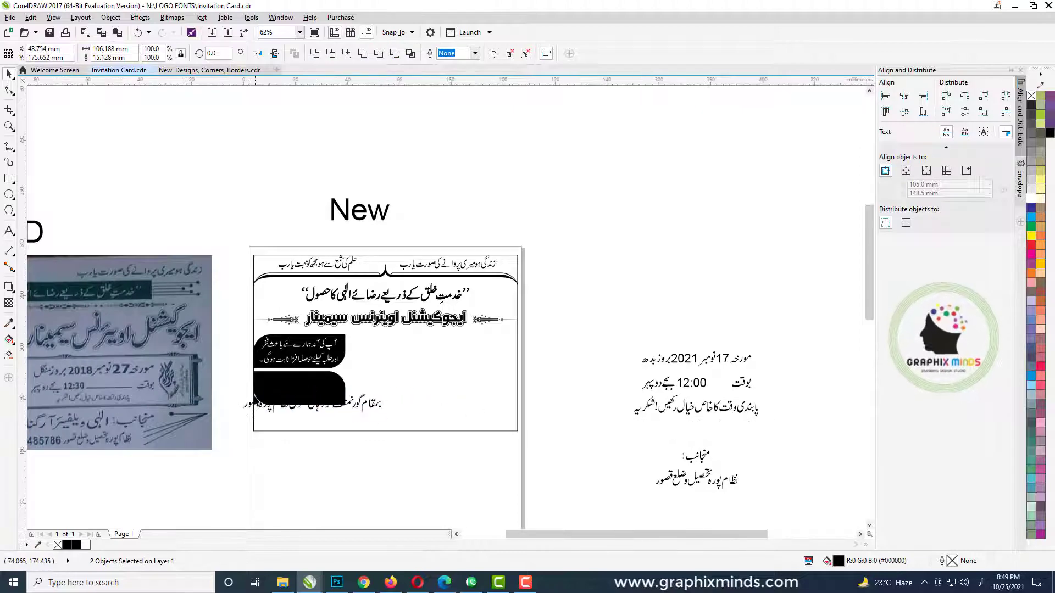
# - Separate the word بمقام from the venue line, colour it white, halve its size and place it at the lower shape's upper middle
pyautogui.scroll(1, 254, 396)
pyautogui.click(211, 378)
pyautogui.moveTo(493, 418); pyautogui.dragTo(384, 366)
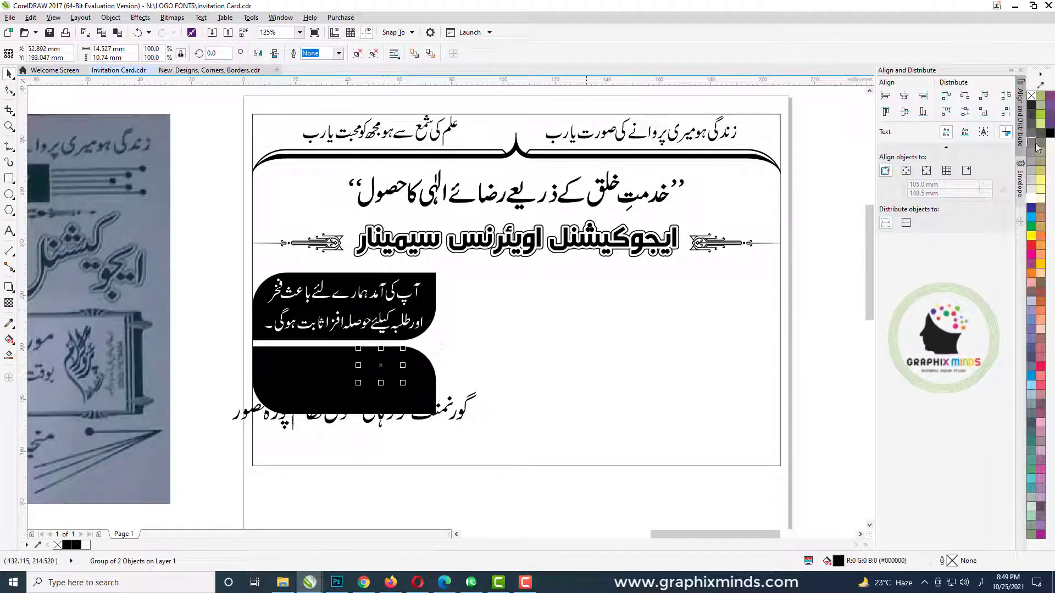
pyautogui.click(1032, 201)
pyautogui.scroll(1, 338, 396)
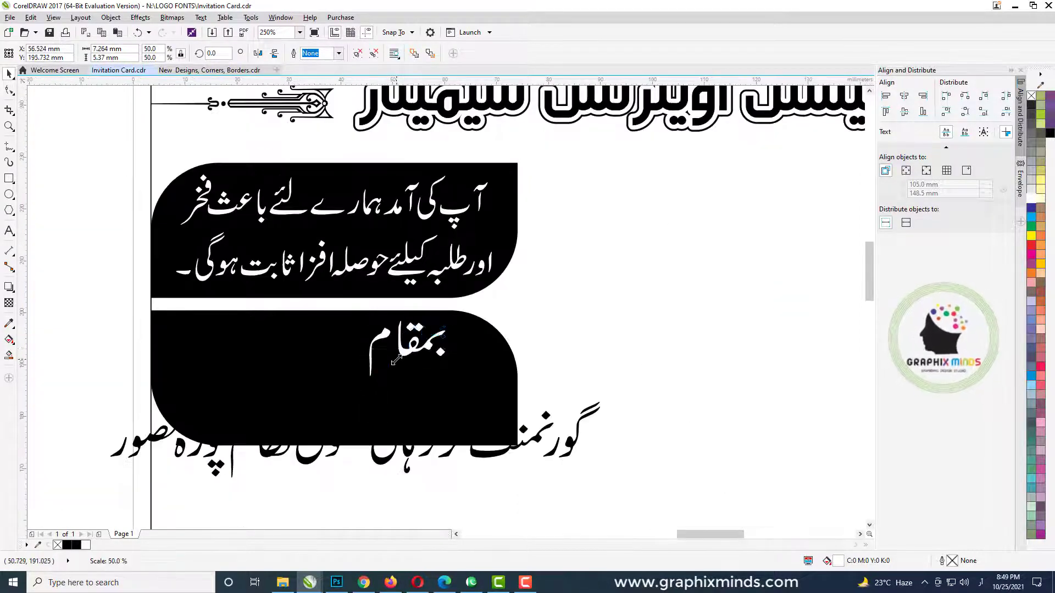
pyautogui.moveTo(414, 337); pyautogui.dragTo(320, 326)
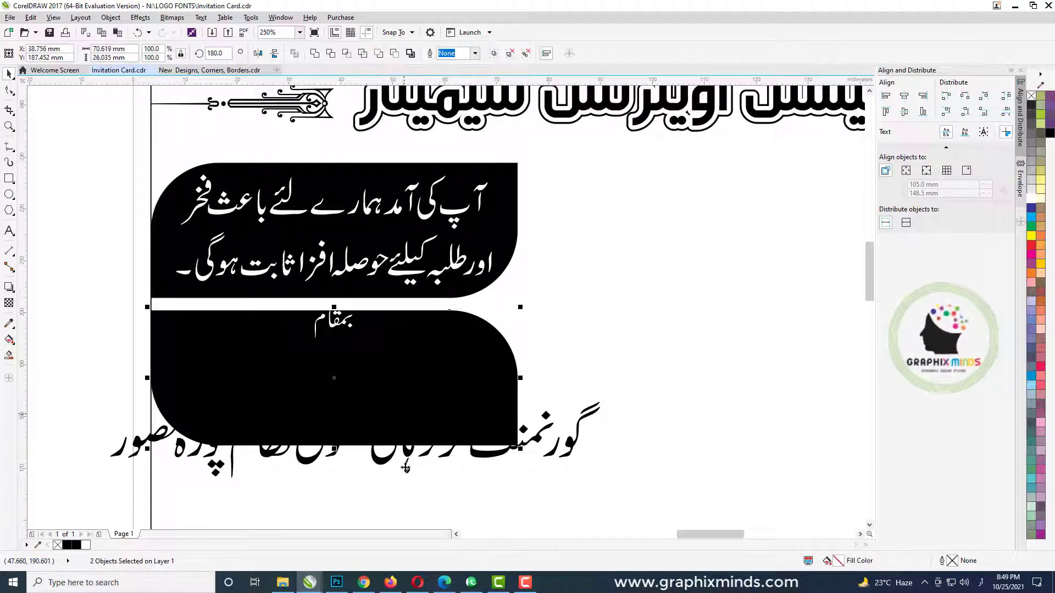
# - Scale the rest of the venue line to about 63 mm wide, colour it white and place it inside the lower black shape
pyautogui.click(310, 463)
pyautogui.moveTo(310, 463); pyautogui.dragTo(278, 424)
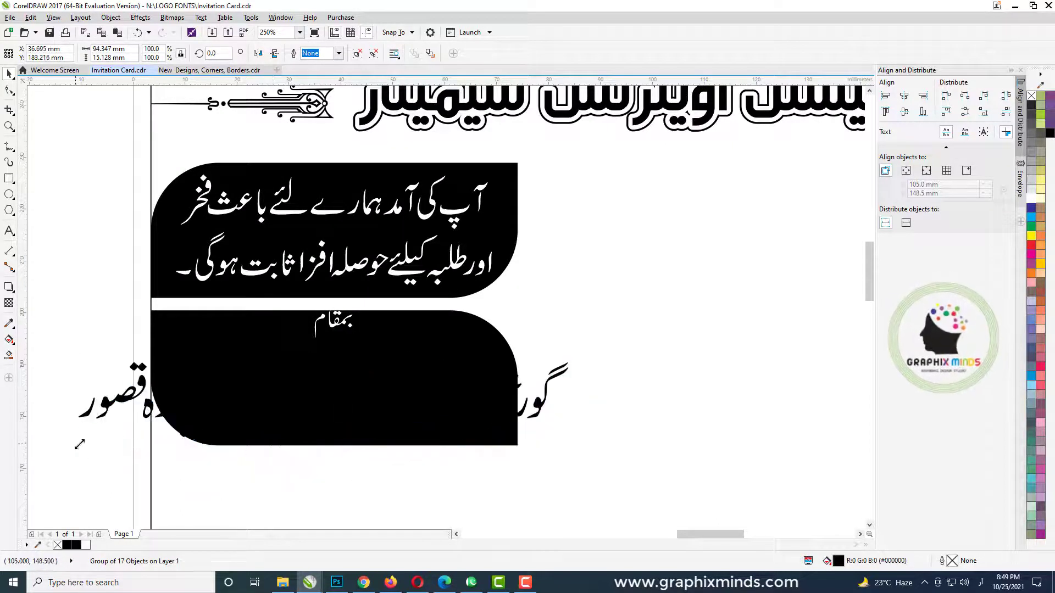
pyautogui.moveTo(79, 444); pyautogui.dragTo(237, 416)
pyautogui.click(1032, 199)
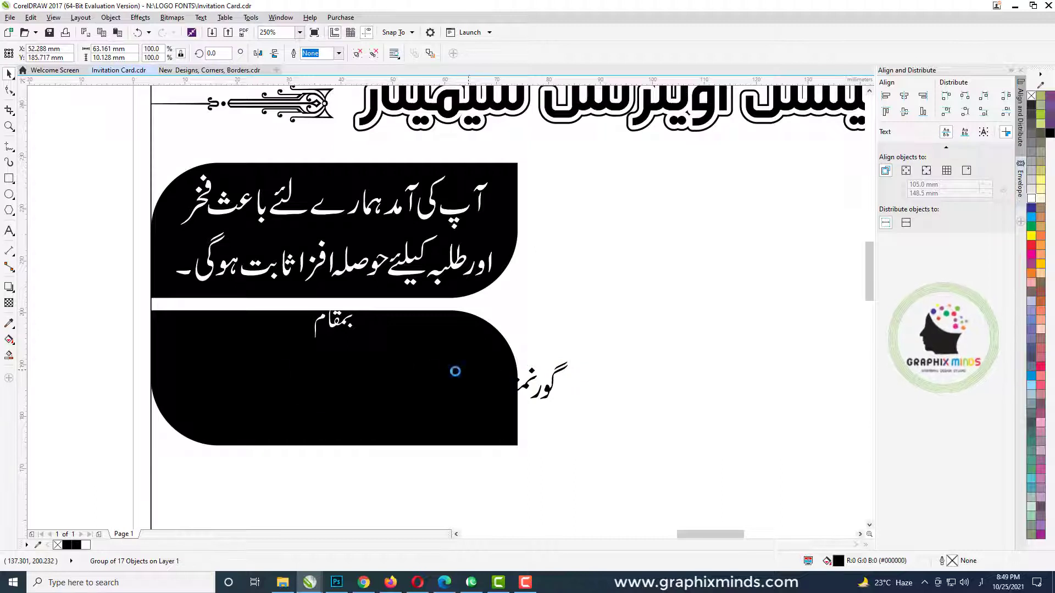
pyautogui.moveTo(405, 388); pyautogui.dragTo(341, 387)
# - Enlarge the word بمقام slightly and centre it horizontally on the lower black shape
pyautogui.moveTo(329, 328); pyautogui.dragTo(302, 363)
pyautogui.keyDown('shift'); pyautogui.click(335, 434); pyautogui.keyUp('shift')
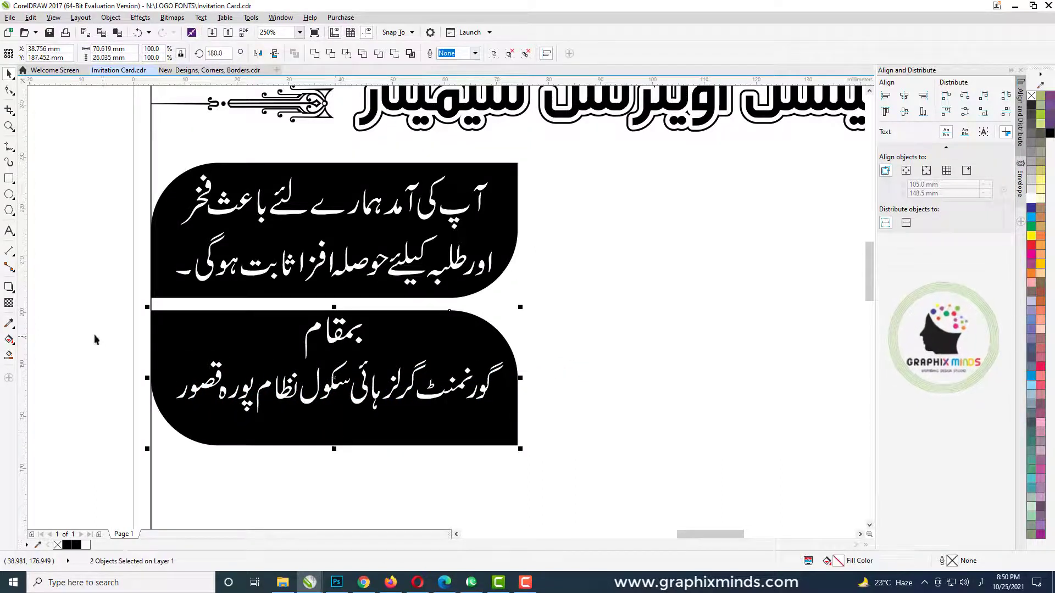
pyautogui.click(168, 341)
# - Make a reduced, unfilled copy of the lower shape with a white hairline outline, about 21 by 8 mm, around the word بمقام
pyautogui.click(165, 391)
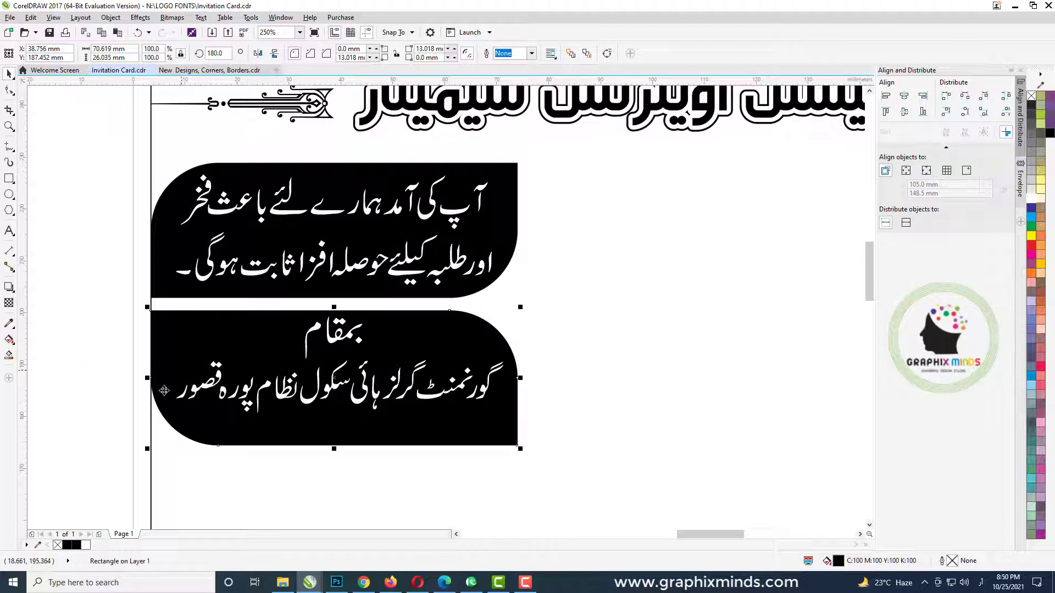
pyautogui.moveTo(341, 381); pyautogui.dragTo(341, 332)
pyautogui.scroll(1, 333, 334)
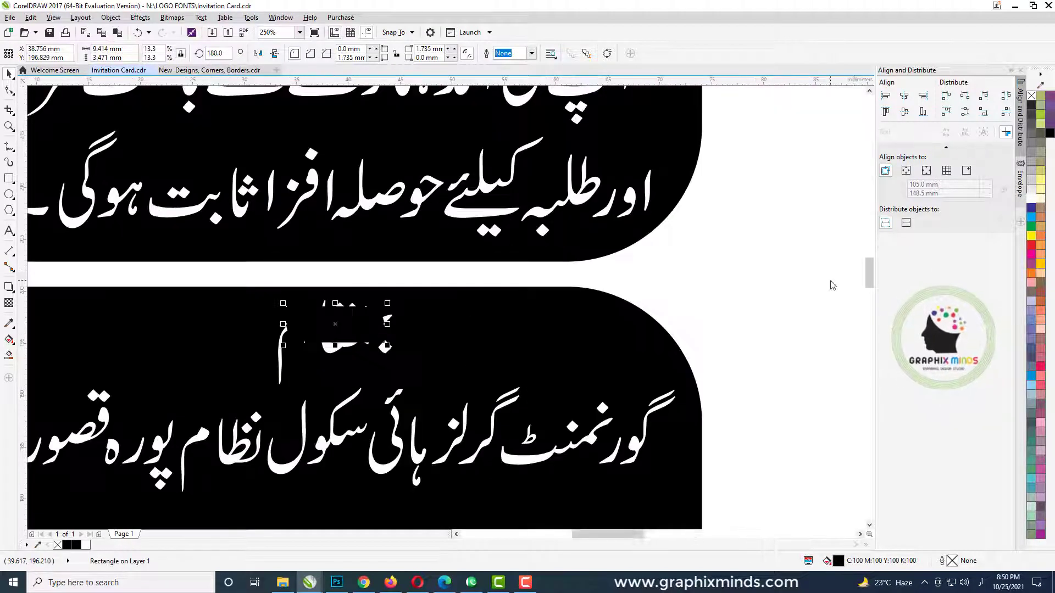
pyautogui.rightClick(1032, 199)
pyautogui.moveTo(283, 345); pyautogui.dragTo(196, 380)
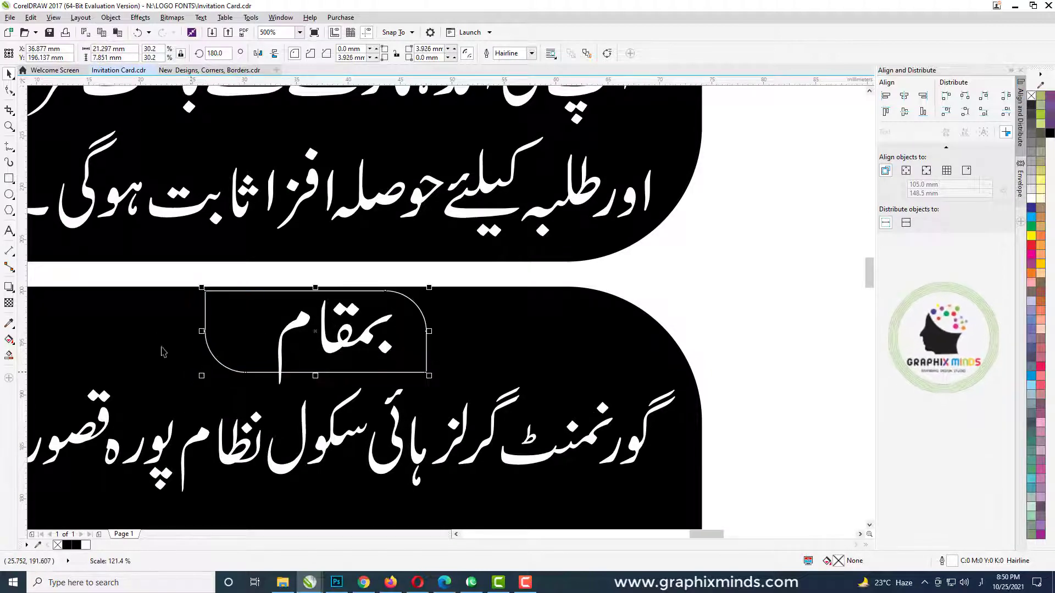
# - Centre the small white outline frame horizontally on the lower black shape
pyautogui.keyDown('shift'); pyautogui.click(157, 337); pyautogui.keyUp('shift')
pyautogui.press('c')
pyautogui.press('Escape')
pyautogui.click(446, 347)
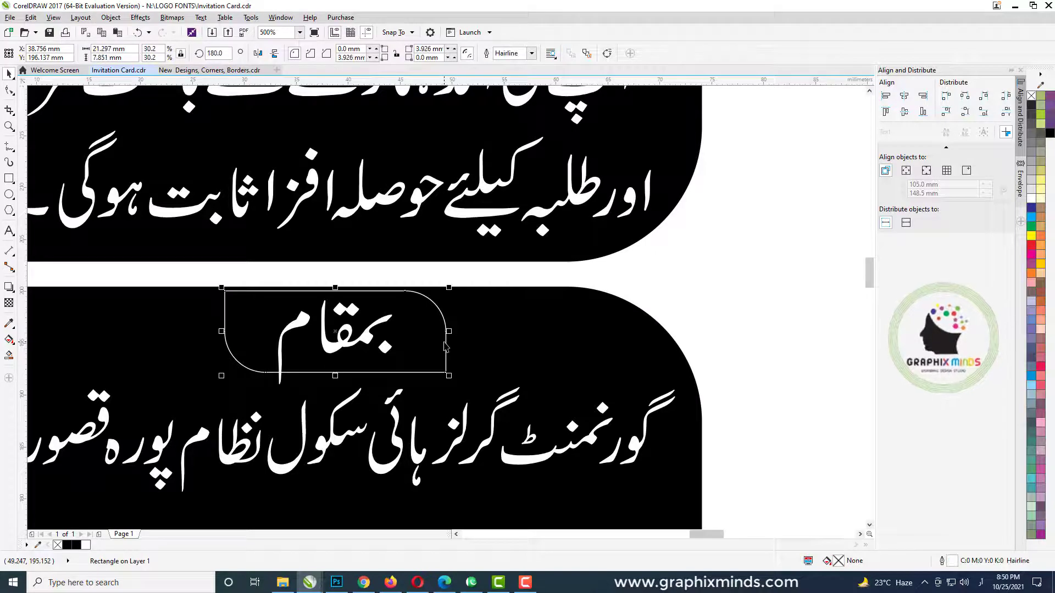
# - Set the outline width of the small frame around the word بمقام to 1 px
pyautogui.press('F12')
pyautogui.write('1')
pyautogui.press('Return')
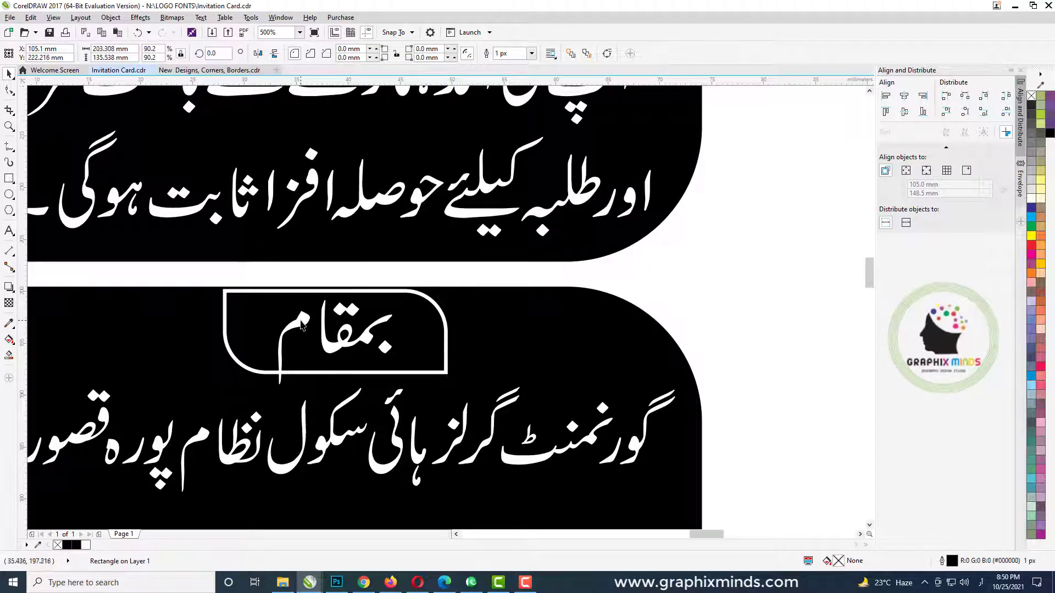
pyautogui.click(407, 403)
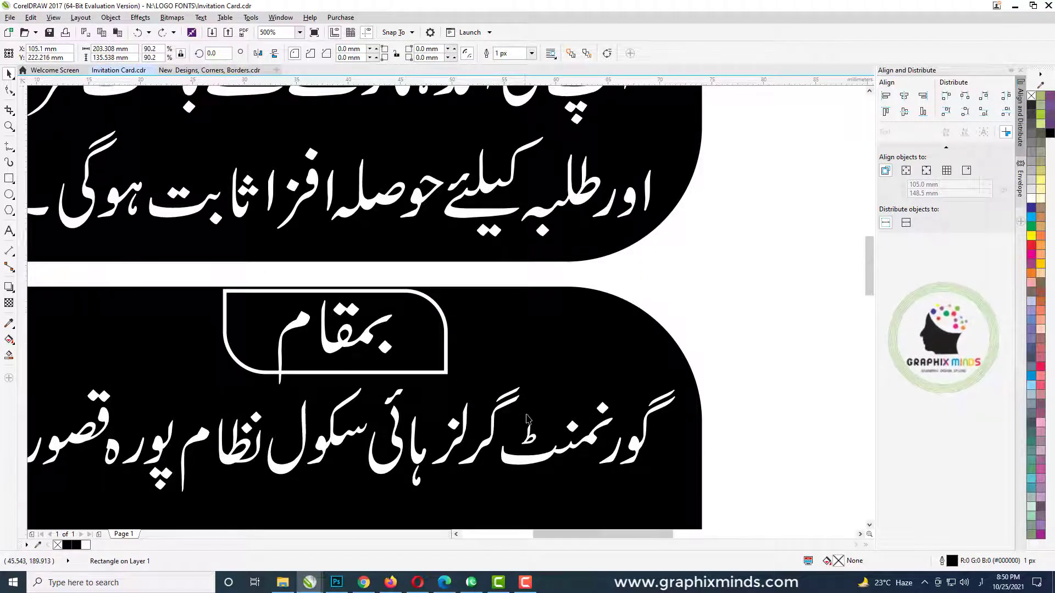
# - Reduce the word بمقام to about 10 mm wide and centre it horizontally in its white frame
pyautogui.scroll(-1, 527, 415)
pyautogui.moveTo(198, 346); pyautogui.dragTo(479, 410)
pyautogui.scroll(1, 399, 377)
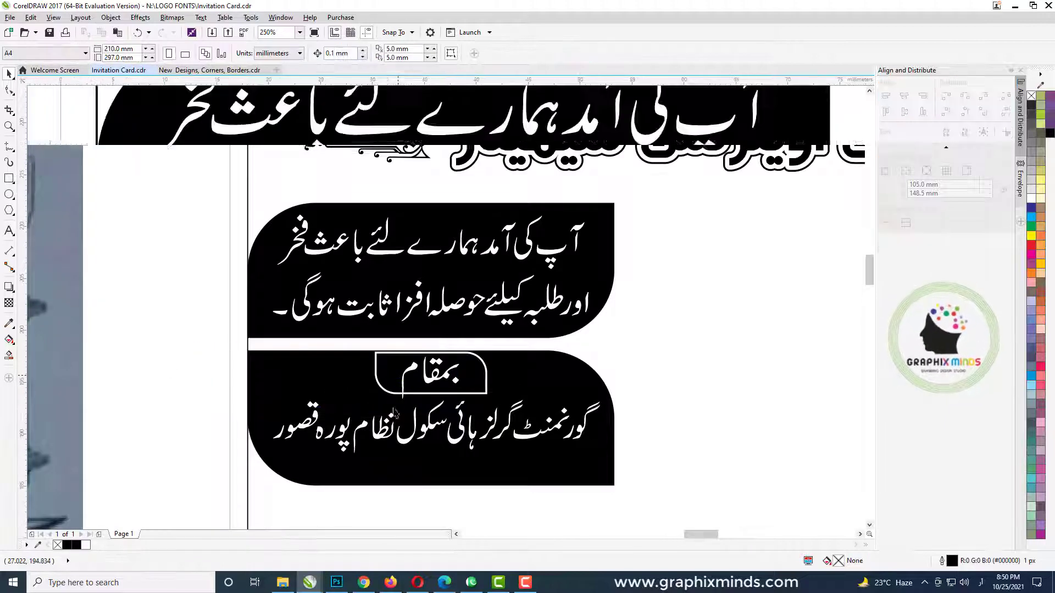
pyautogui.moveTo(402, 427); pyautogui.dragTo(412, 418)
pyautogui.scroll(2, 409, 413)
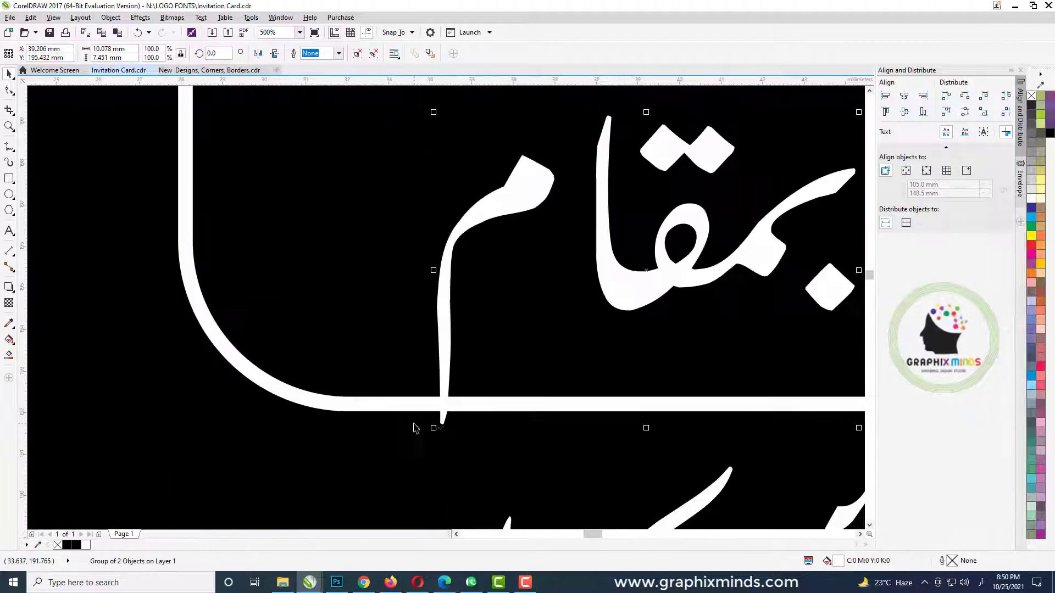
pyautogui.keyDown('shift'); pyautogui.click(409, 412); pyautogui.keyUp('shift')
pyautogui.scroll(-2, 214, 384)
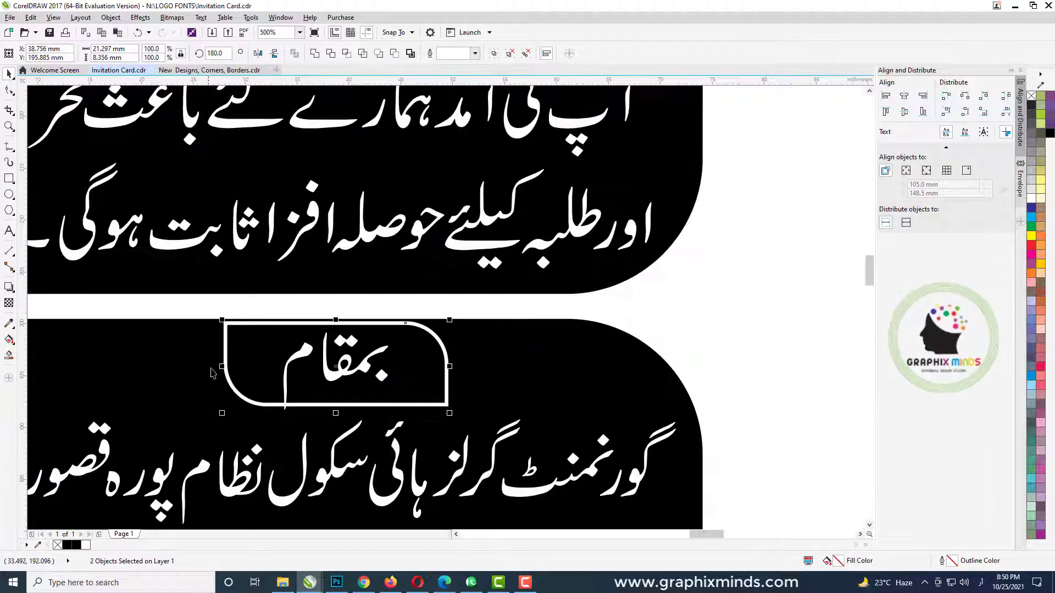
pyautogui.scroll(-1, 472, 323)
pyautogui.keyDown('shift'); pyautogui.click(316, 349); pyautogui.keyUp('shift')
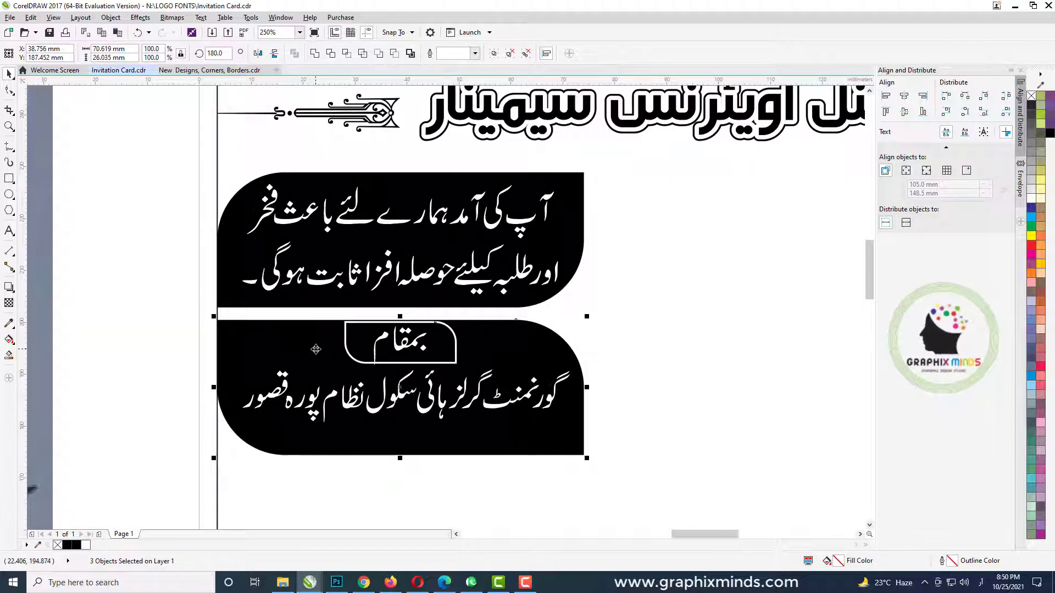
# - Lower the venue line slightly and enlarge the frame around بمقام to about 24 by 9 mm, centred on the lower black shape
pyautogui.click(286, 406)
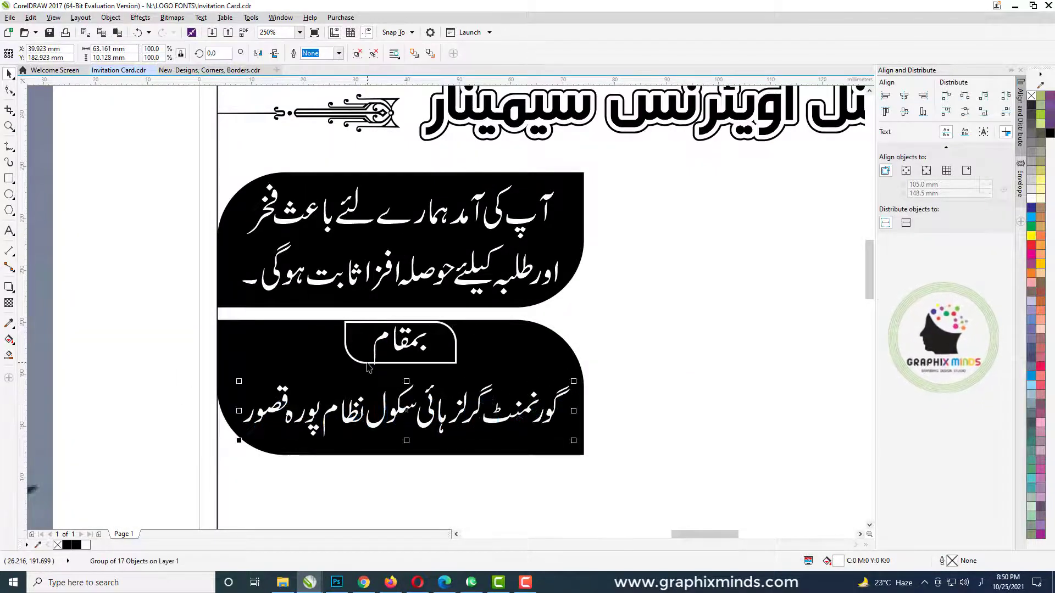
pyautogui.click(367, 368)
pyautogui.scroll(1, 367, 369)
pyautogui.keyDown('shift'); pyautogui.click(270, 359); pyautogui.keyUp('shift')
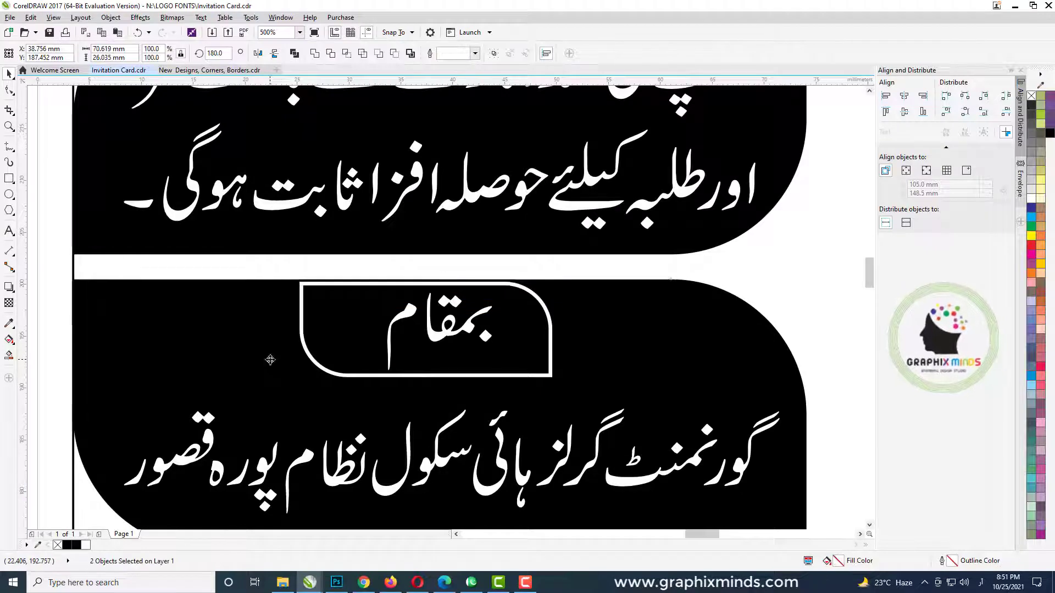
pyautogui.press('c')
pyautogui.click(343, 289)
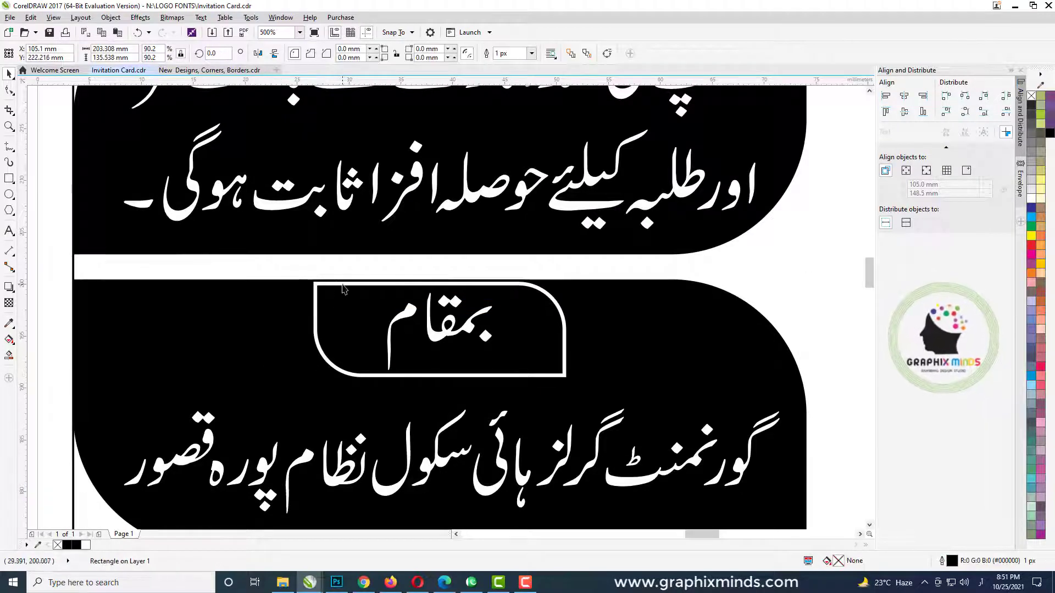
pyautogui.scroll(-1, 351, 318)
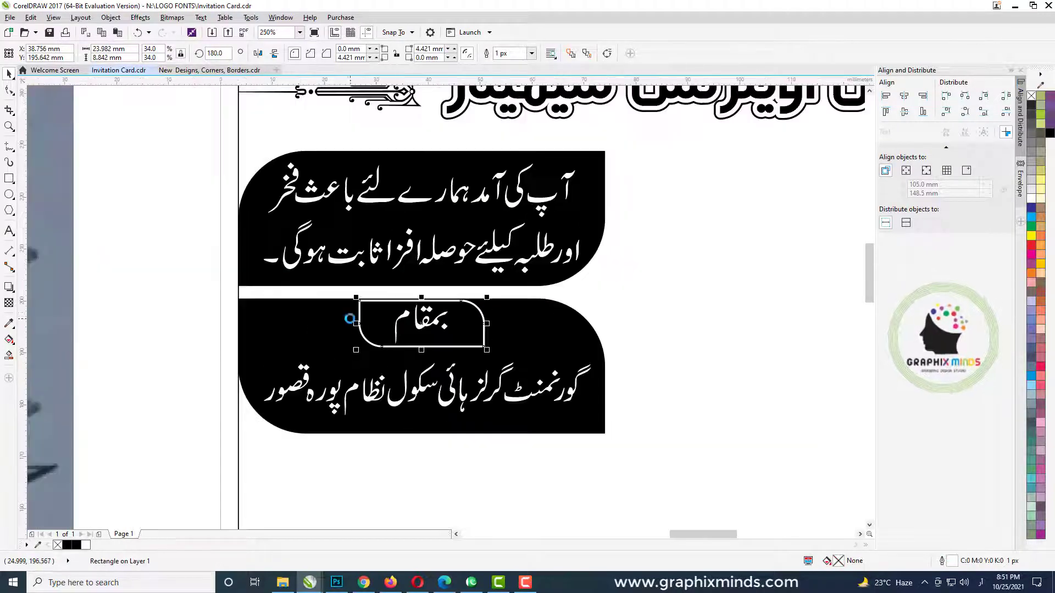
# - Group the date line, place it beside the black panels at about 94 mm wide, and give it a C100 M100 Y100 K100 fill and outline
pyautogui.click(148, 326)
pyautogui.scroll(-1, 402, 328)
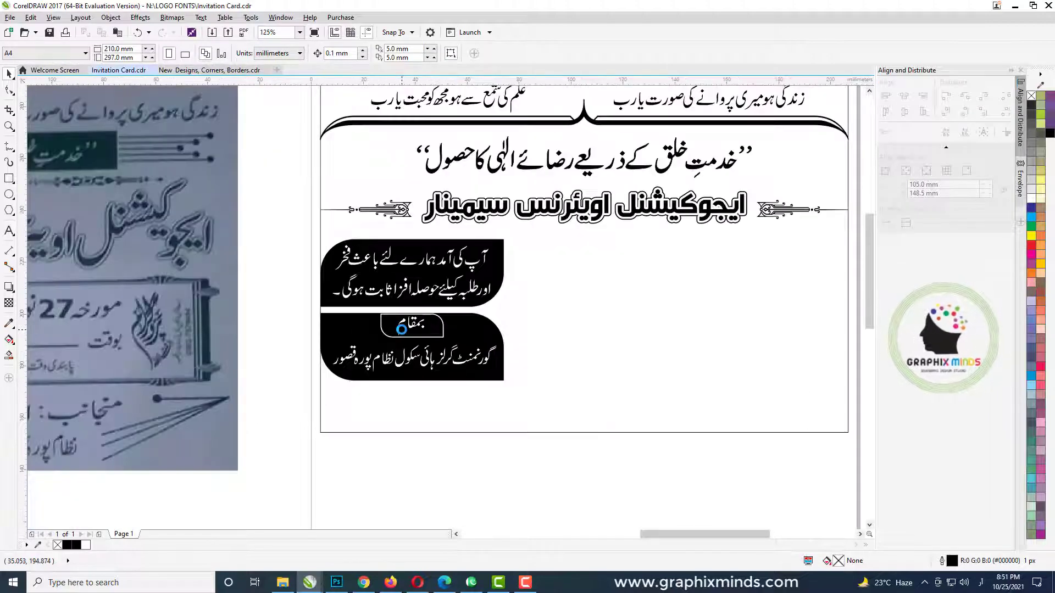
pyautogui.scroll(-1, 426, 435)
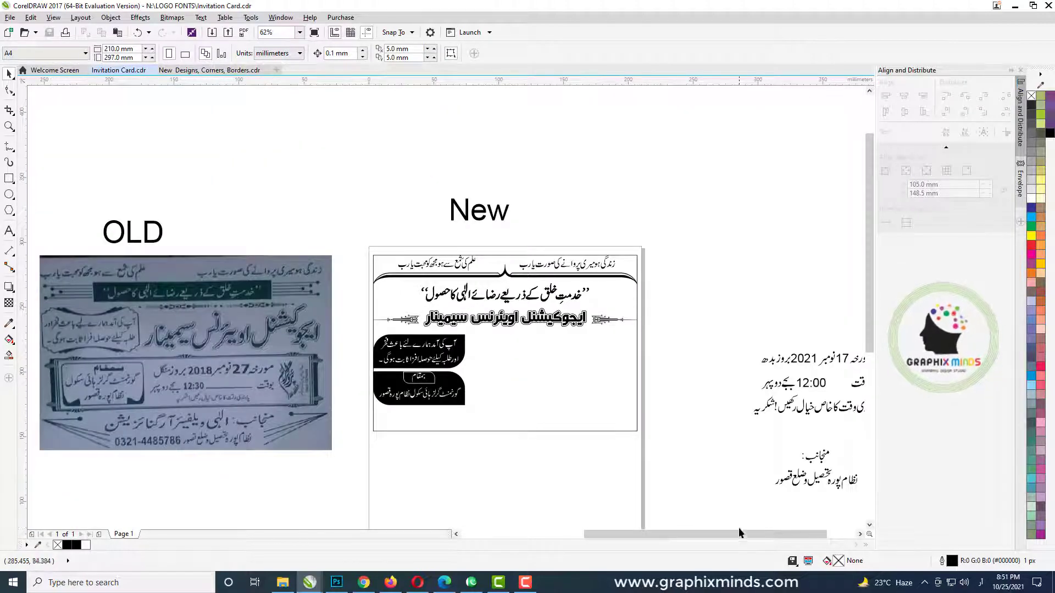
pyautogui.moveTo(738, 534); pyautogui.dragTo(762, 536)
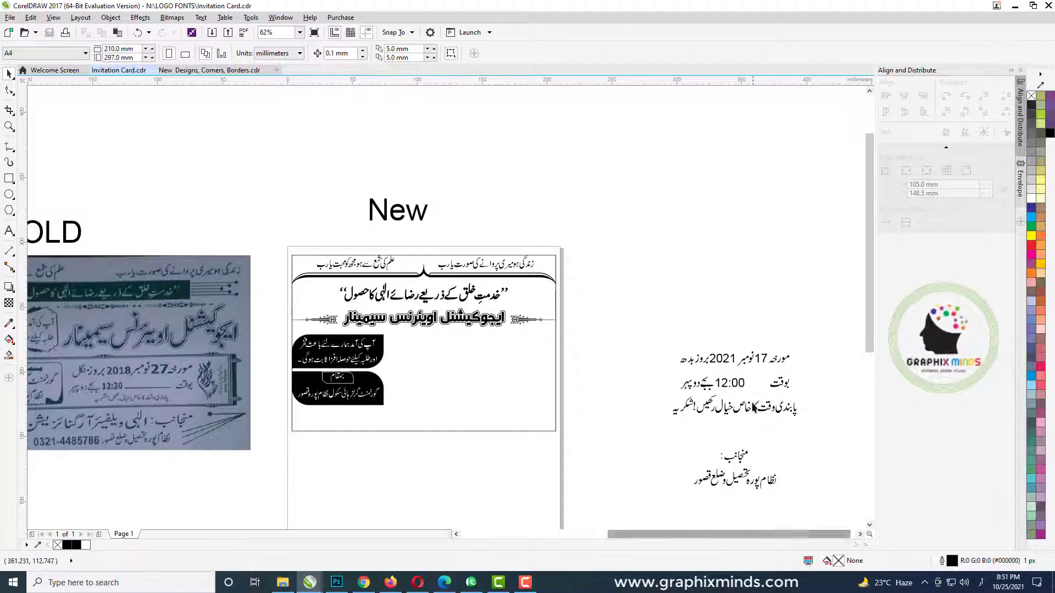
pyautogui.moveTo(647, 332); pyautogui.dragTo(820, 369)
pyautogui.moveTo(737, 359); pyautogui.dragTo(415, 371)
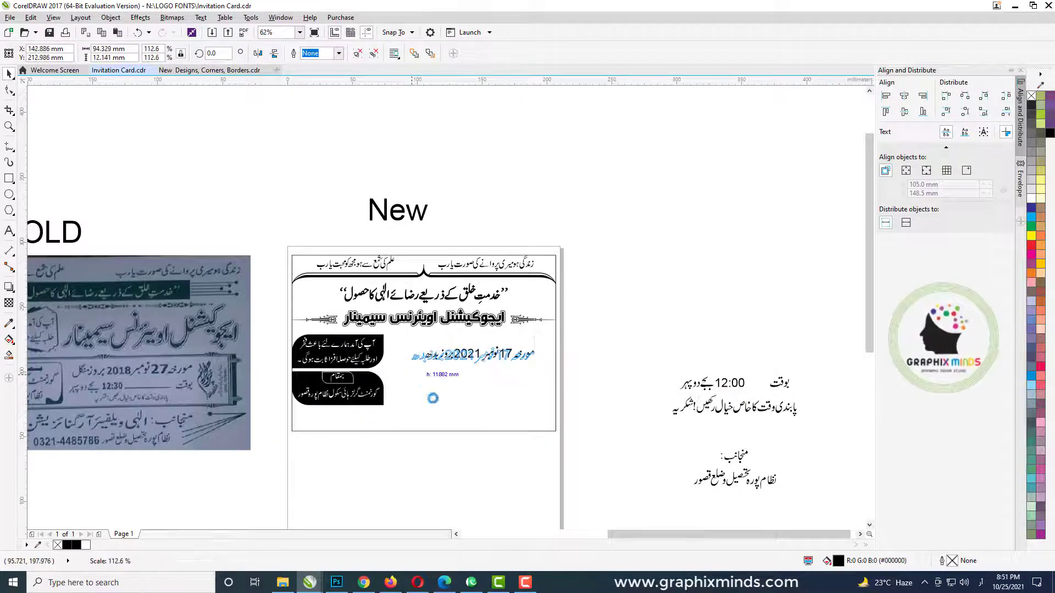
pyautogui.scroll(2, 454, 361)
pyautogui.click(1050, 133)
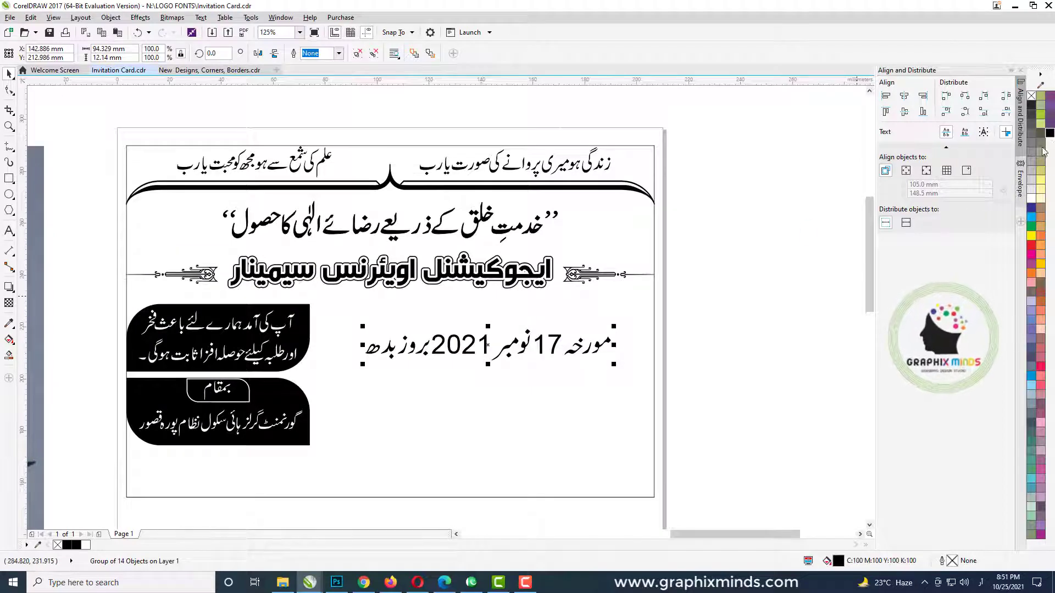
pyautogui.rightClick(1050, 133)
# - Insert five dashes between بوقت and 12:00 in the time line
pyautogui.scroll(-2, 408, 345)
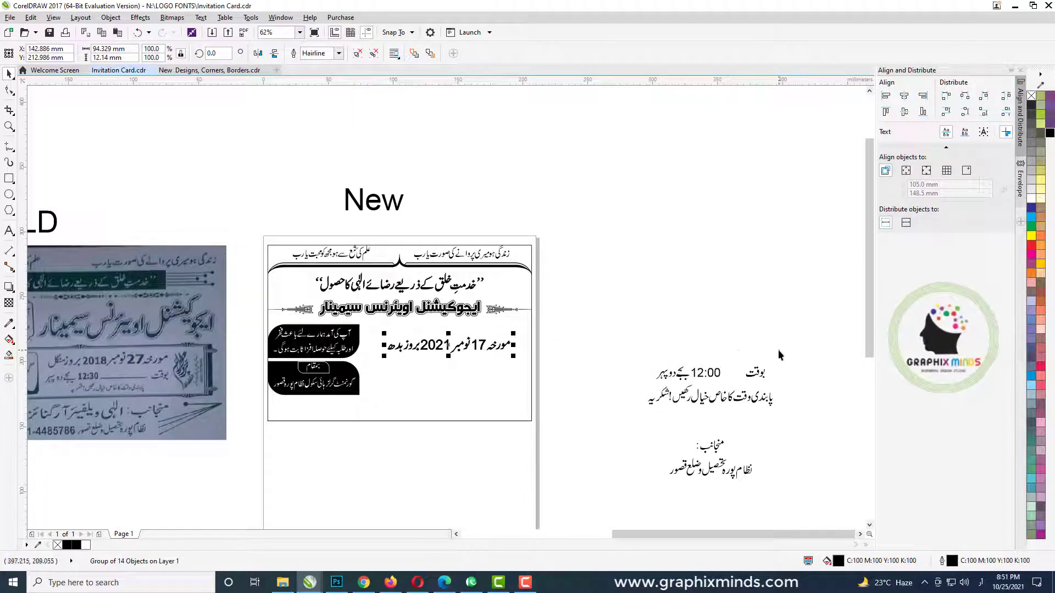
pyautogui.moveTo(779, 351); pyautogui.dragTo(735, 383)
pyautogui.scroll(2, 730, 384)
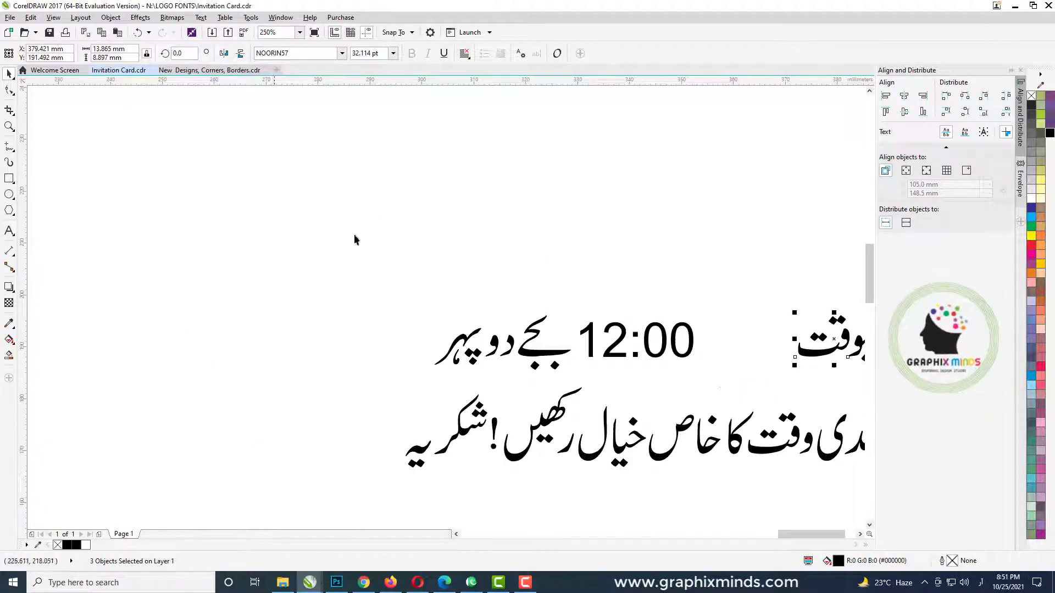
pyautogui.doubleClick(691, 344)
pyautogui.write('-----')
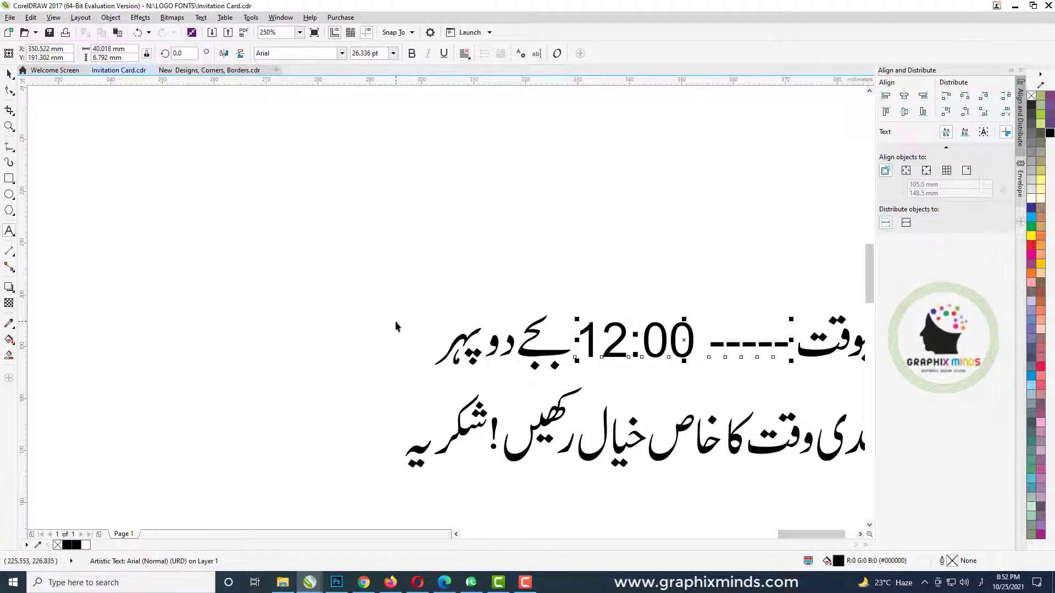
# - Group the time line and place it on the card directly beneath the date line, centred with it
pyautogui.scroll(-1, 396, 324)
pyautogui.moveTo(373, 300); pyautogui.dragTo(654, 354)
pyautogui.hotkey('ctrl', 'g')
pyautogui.scroll(-1, 658, 352)
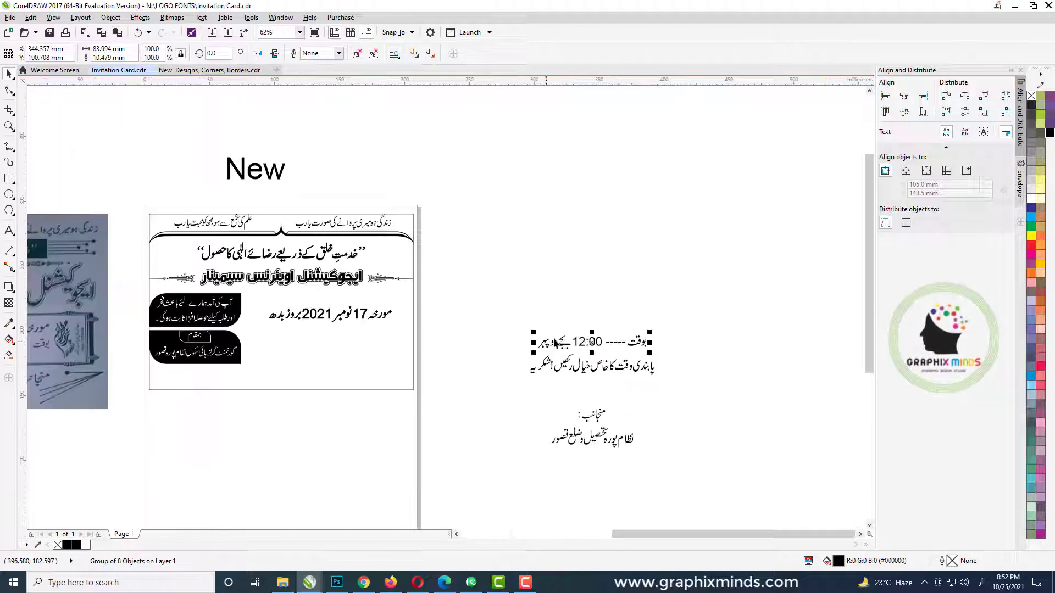
pyautogui.moveTo(555, 341); pyautogui.dragTo(299, 335)
pyautogui.keyDown('shift'); pyautogui.click(314, 323); pyautogui.keyUp('shift')
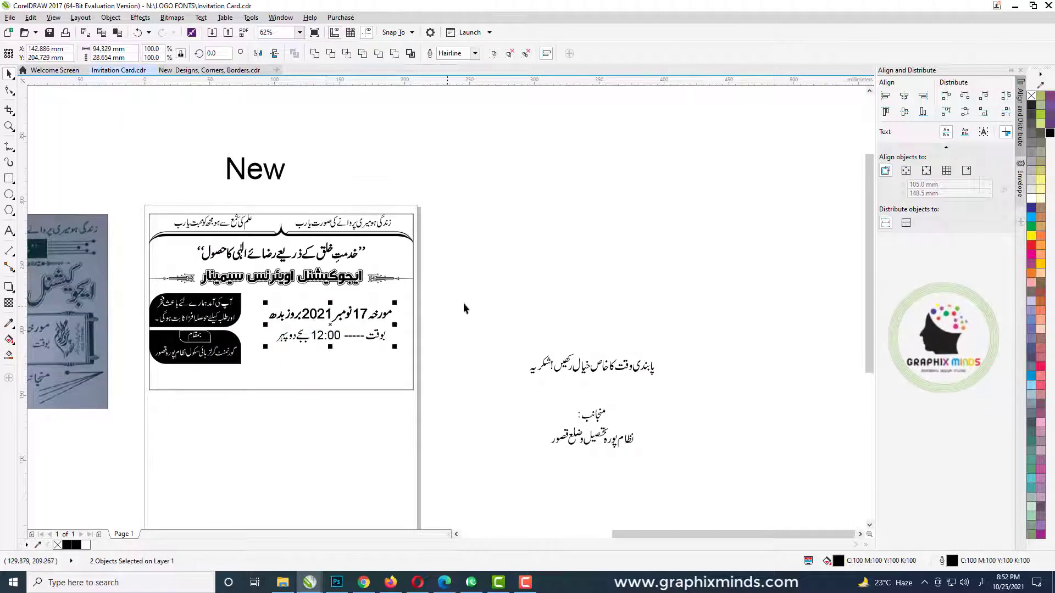
# - Fill the time line with C100 M100 Y100 K100 without an outline and nudge it up about 0.9 mm
pyautogui.click(463, 303)
pyautogui.click(325, 334)
pyautogui.scroll(1, 325, 334)
pyautogui.click(318, 339)
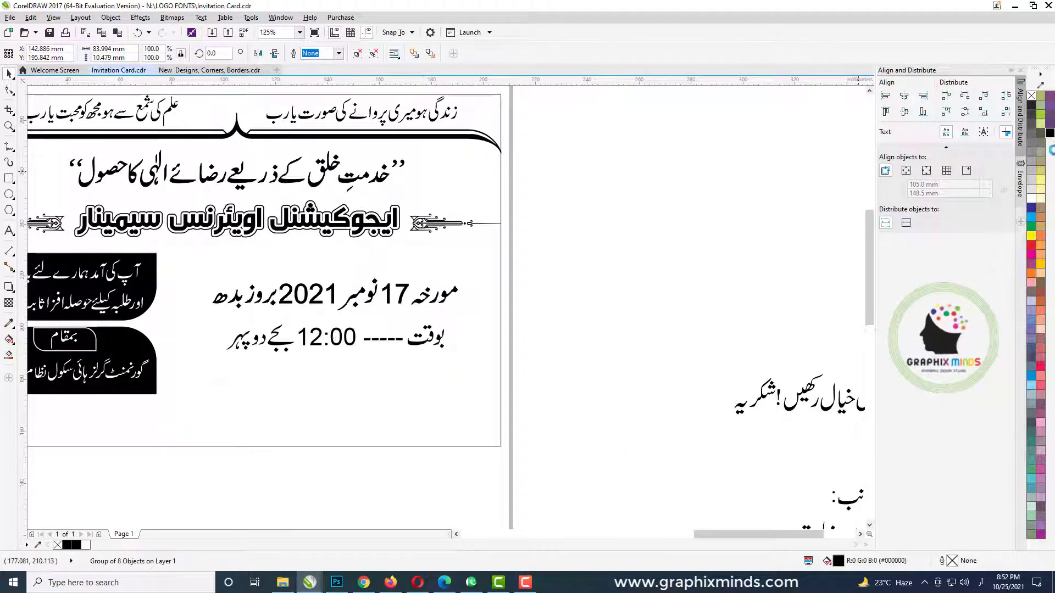
pyautogui.click(1050, 133)
pyautogui.rightClick(1050, 133)
pyautogui.press('Up')
pyautogui.press('Up')
pyautogui.press('Up')
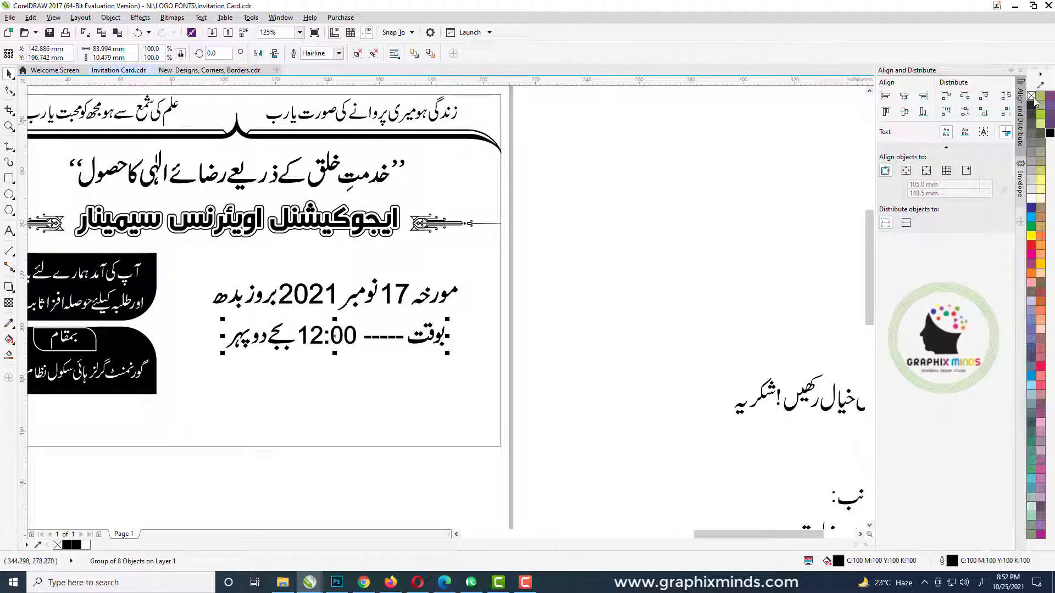
pyautogui.rightClick(1031, 96)
# - Group the punctuality note and scale it down to about 70 mm wide
pyautogui.scroll(-1, 530, 371)
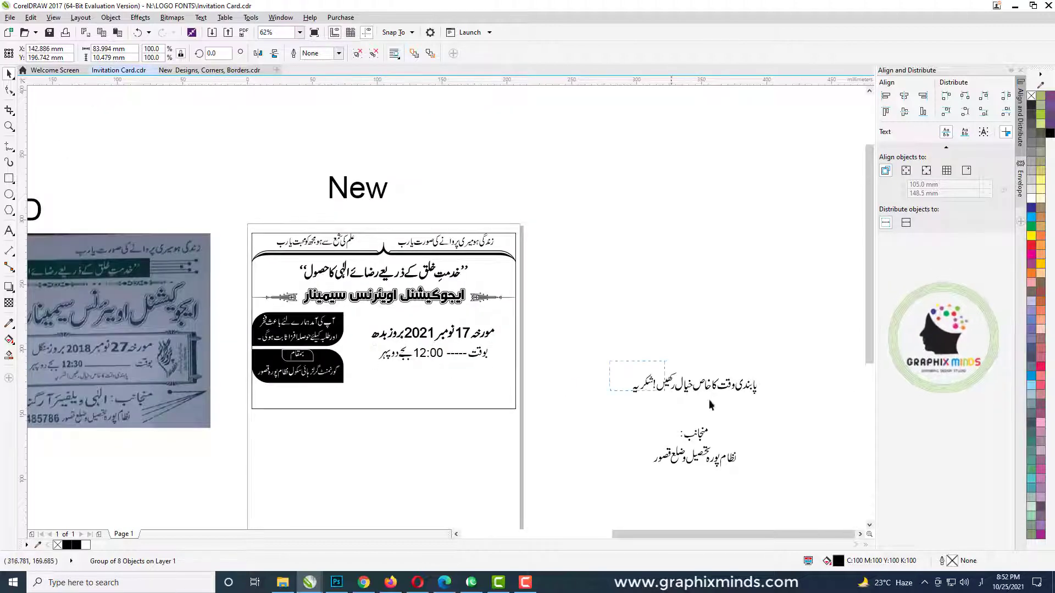
pyautogui.moveTo(710, 405); pyautogui.dragTo(773, 411)
pyautogui.moveTo(627, 394); pyautogui.dragTo(665, 386)
# - Place a copy of the lower black shape beneath the date line, horizontally centred with it
pyautogui.click(286, 380)
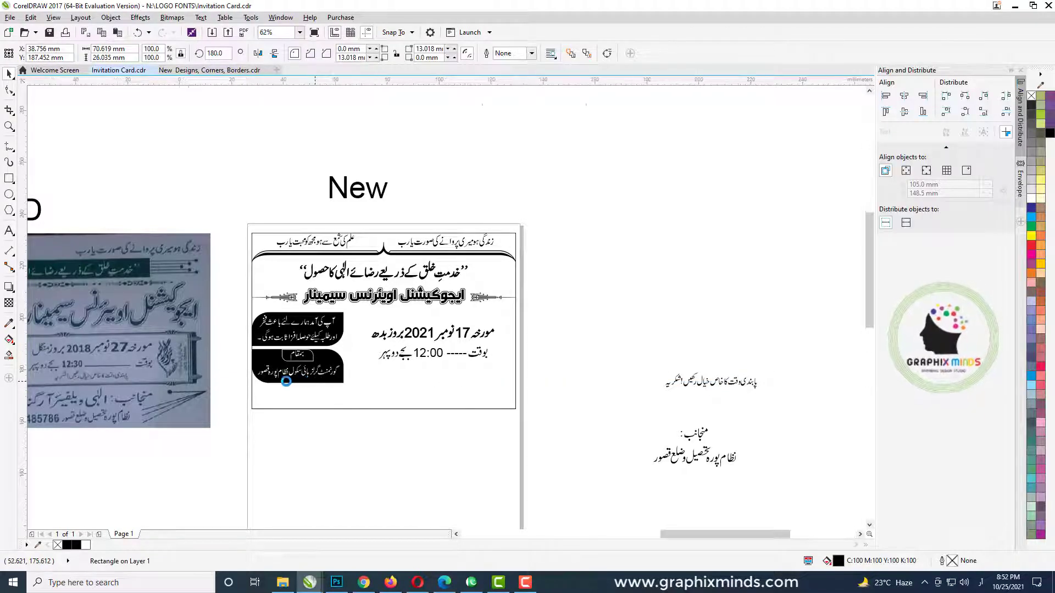
pyautogui.scroll(1, 286, 381)
pyautogui.moveTo(285, 381); pyautogui.dragTo(485, 350)
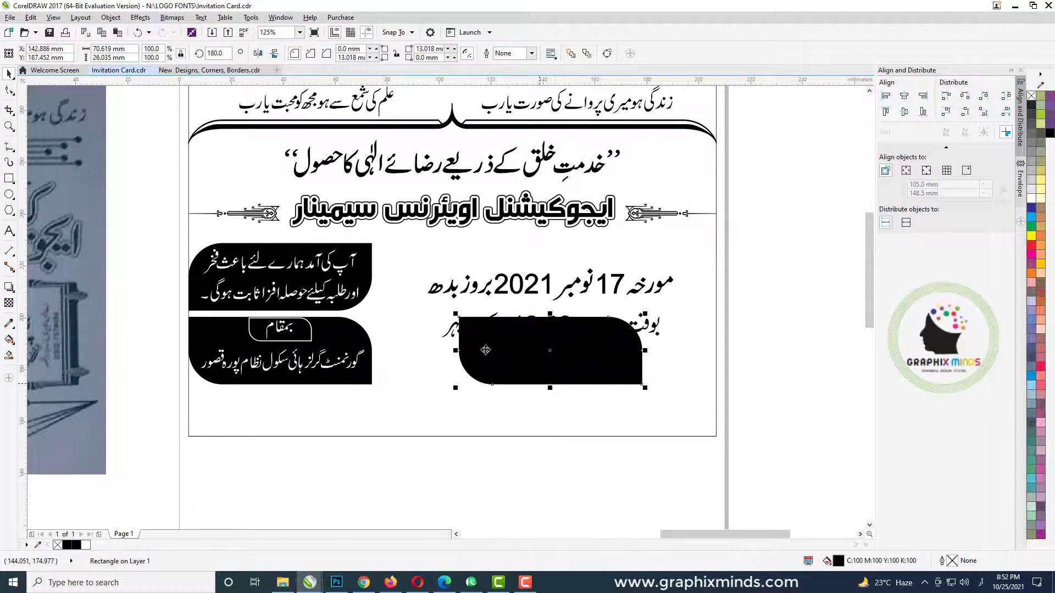
# - Set all corner radii of the copied black shape to 0 mm
pyautogui.moveTo(443, 49); pyautogui.dragTo(337, 59)
pyautogui.write('0')
pyautogui.doubleClick(358, 59)
pyautogui.write('0')
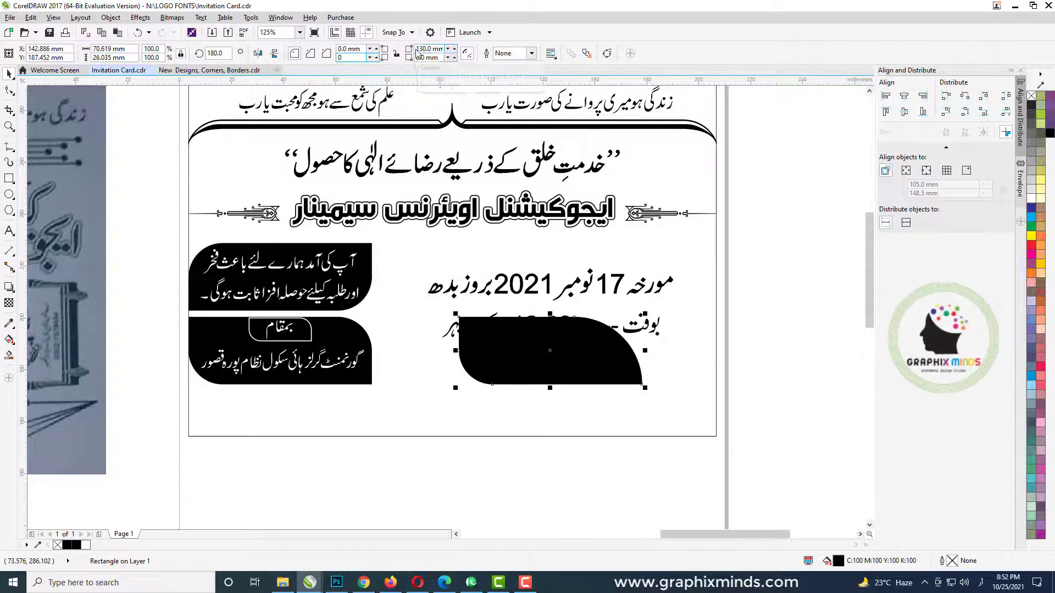
pyautogui.press('Tab')
pyautogui.press('Return')
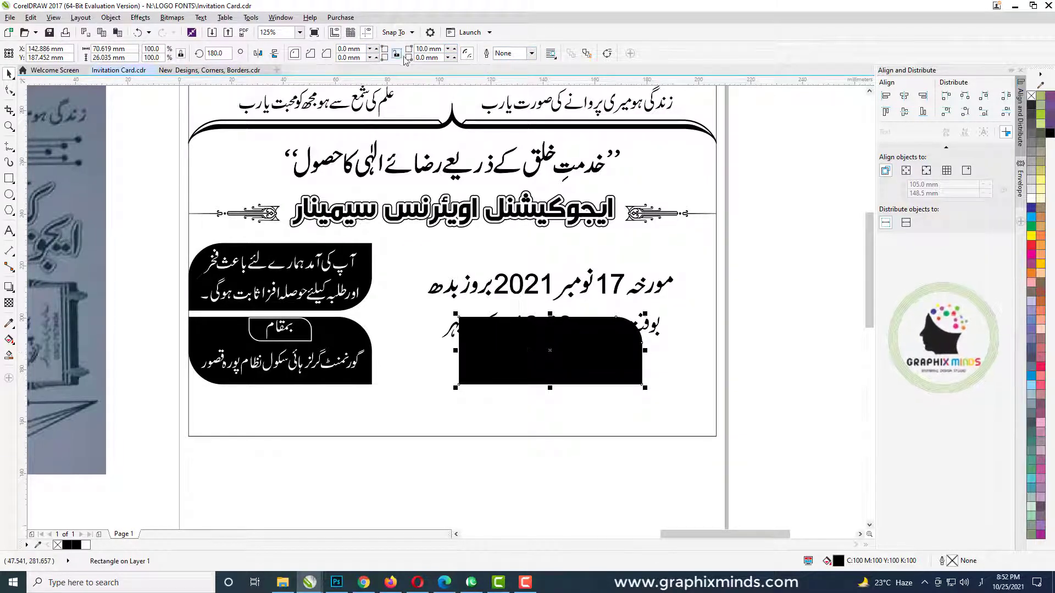
pyautogui.moveTo(442, 49); pyautogui.dragTo(375, 53)
pyautogui.write('0')
pyautogui.press('Return')
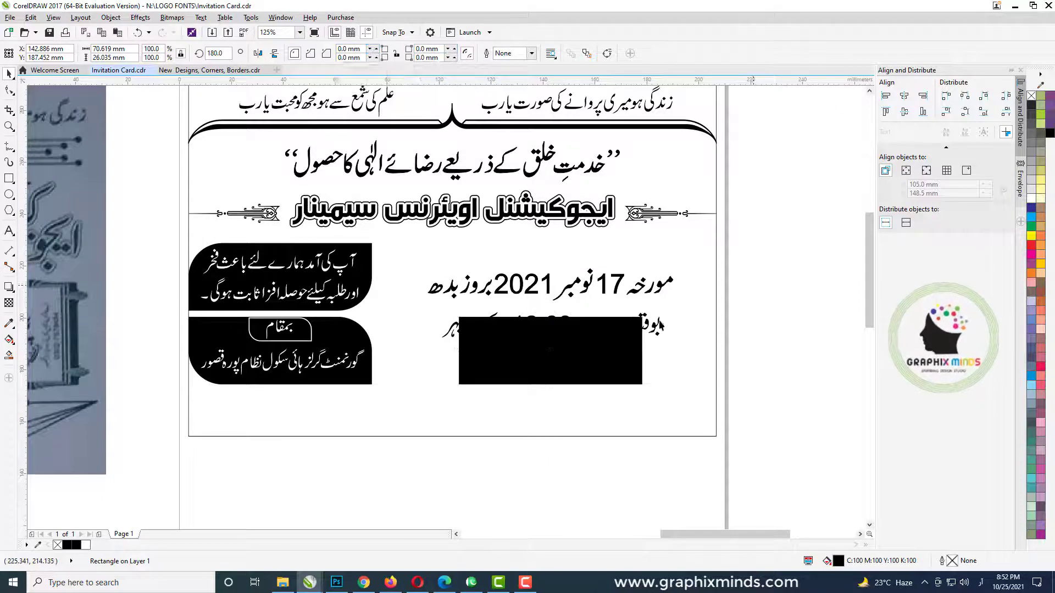
# - Shorten the black rectangle from its upper edge into a bar about 8.5 mm high below the time line
pyautogui.moveTo(550, 314); pyautogui.dragTo(550, 360)
pyautogui.scroll(-2, 408, 317)
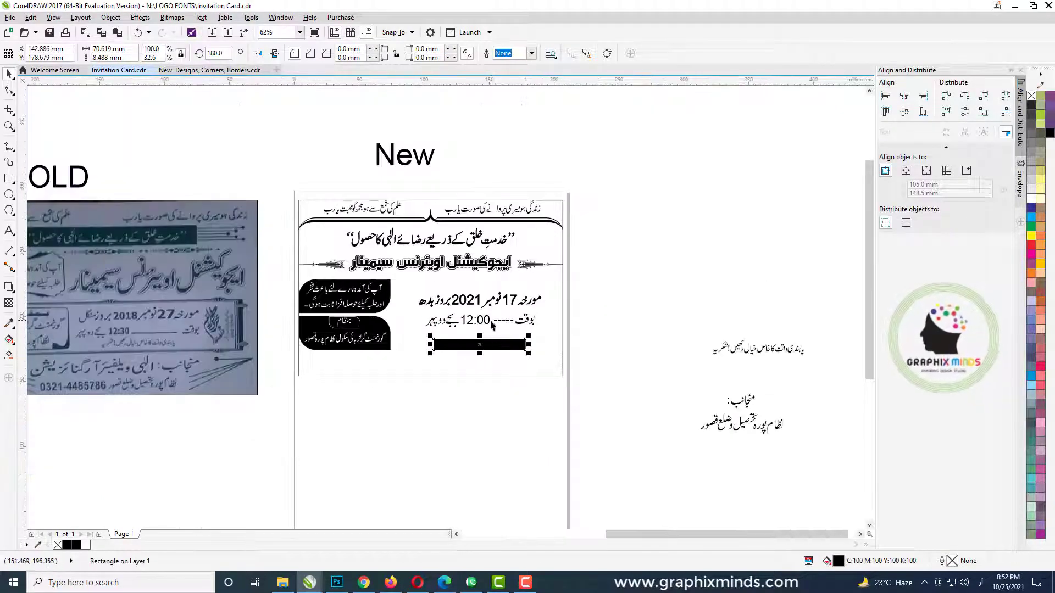
pyautogui.click(583, 367)
pyautogui.moveTo(409, 294); pyautogui.dragTo(404, 284)
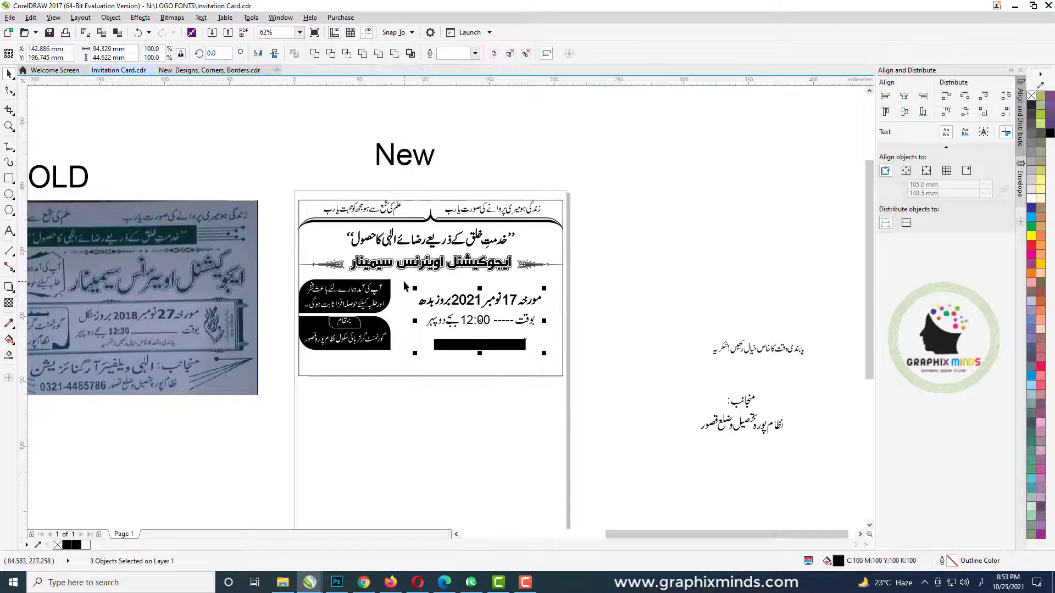
# - Place the punctuality note in white on the black bar, scale it to about 48 mm wide and centre it both ways
pyautogui.moveTo(802, 370); pyautogui.dragTo(471, 346)
pyautogui.scroll(3, 438, 345)
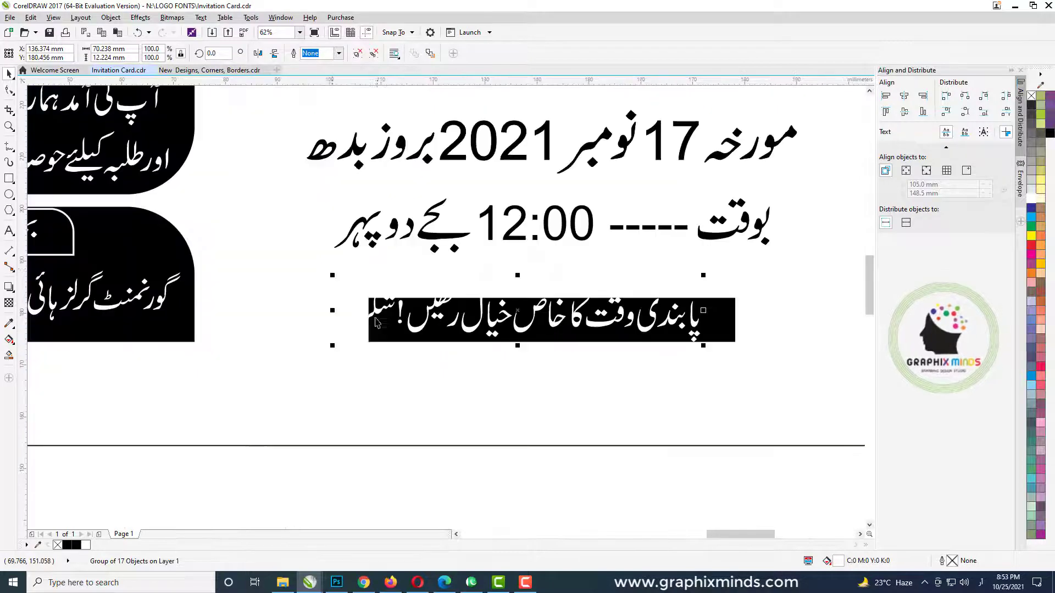
pyautogui.moveTo(331, 273); pyautogui.dragTo(424, 347)
pyautogui.keyDown('shift'); pyautogui.click(402, 330); pyautogui.keyUp('shift')
pyautogui.press('c')
pyautogui.press('e')
pyautogui.click(438, 441)
pyautogui.click(458, 324)
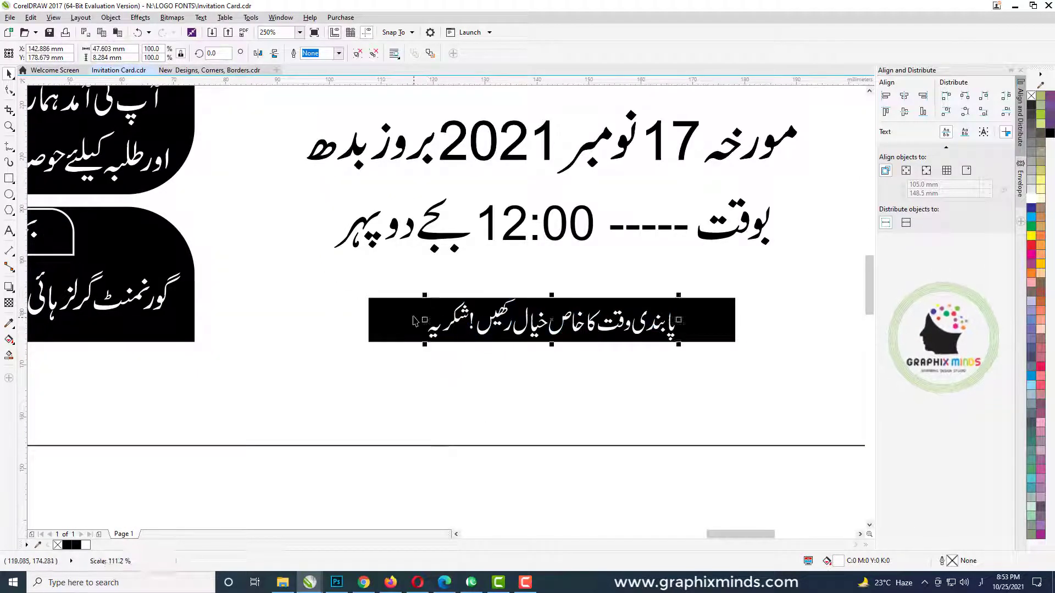
pyautogui.keyDown('shift'); pyautogui.click(414, 317); pyautogui.keyUp('shift')
pyautogui.click(458, 324)
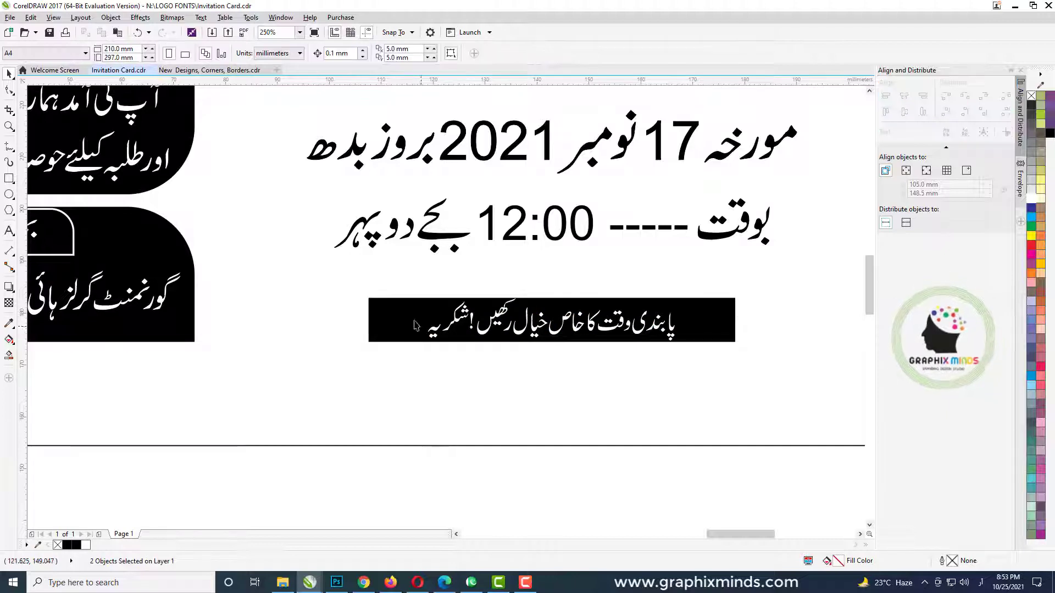
# - Extend the black bar slightly upward and centre the punctuality note vertically on it again
pyautogui.moveTo(554, 297); pyautogui.dragTo(553, 288)
pyautogui.click(460, 323)
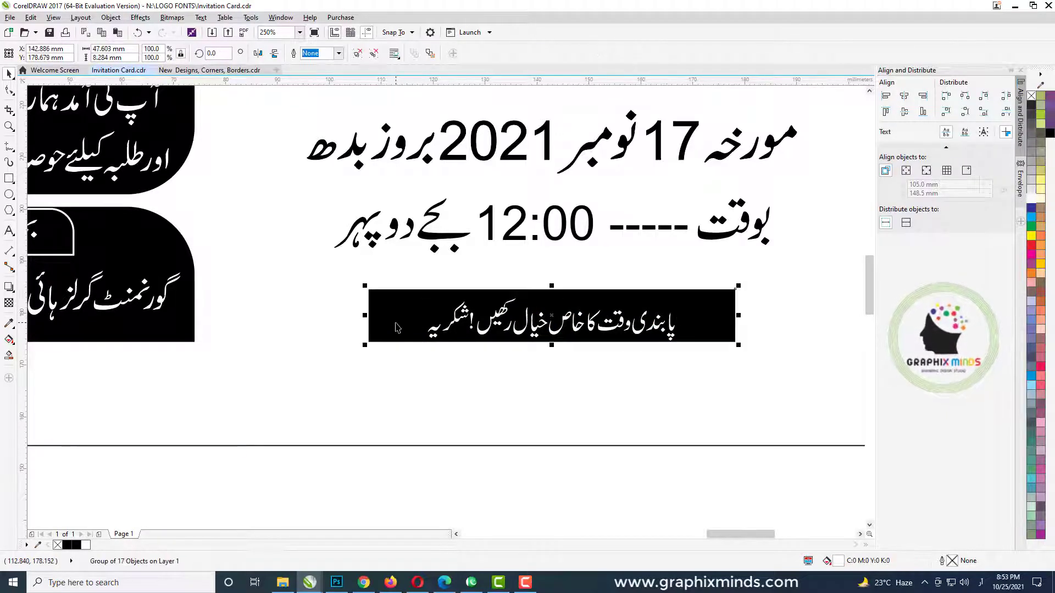
pyautogui.keyDown('shift'); pyautogui.click(396, 327); pyautogui.keyUp('shift')
pyautogui.press('e')
# - Move the time line and the date line down, closer to the black bar
pyautogui.scroll(-2, 354, 316)
pyautogui.moveTo(432, 274); pyautogui.dragTo(434, 285)
pyautogui.moveTo(450, 228); pyautogui.dragTo(451, 244)
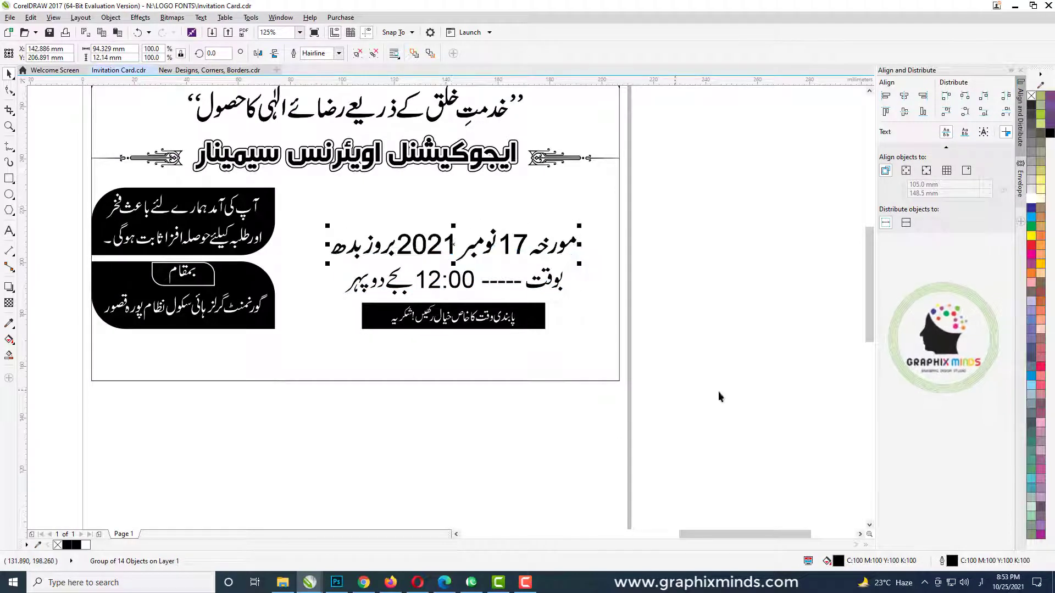
# - Group the "منجانب:" label, move it inside the card's lower-right corner and give it a black hairline outline
pyautogui.click(718, 391)
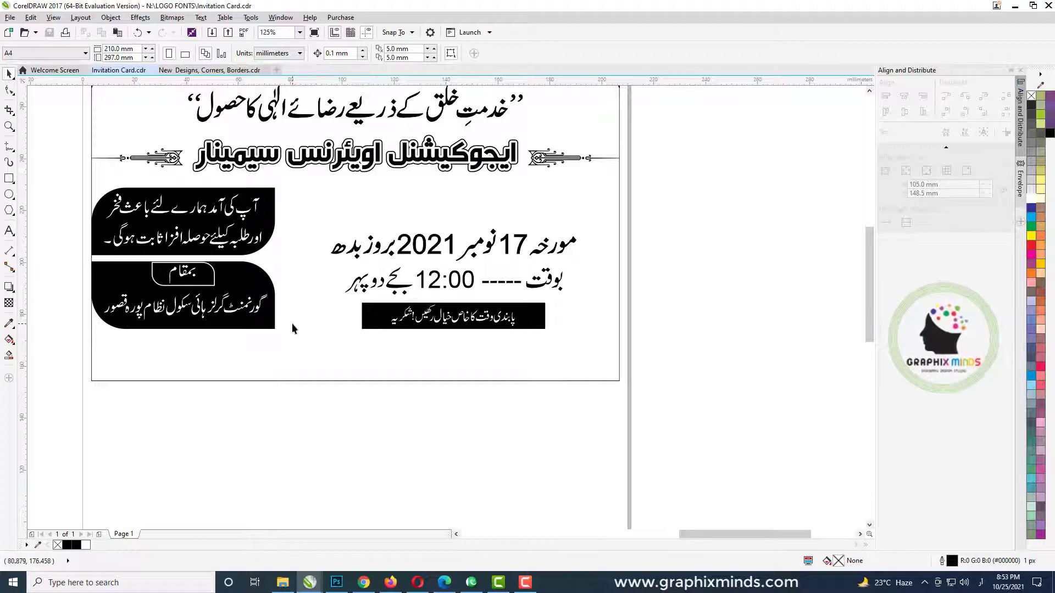
pyautogui.scroll(-2, 292, 323)
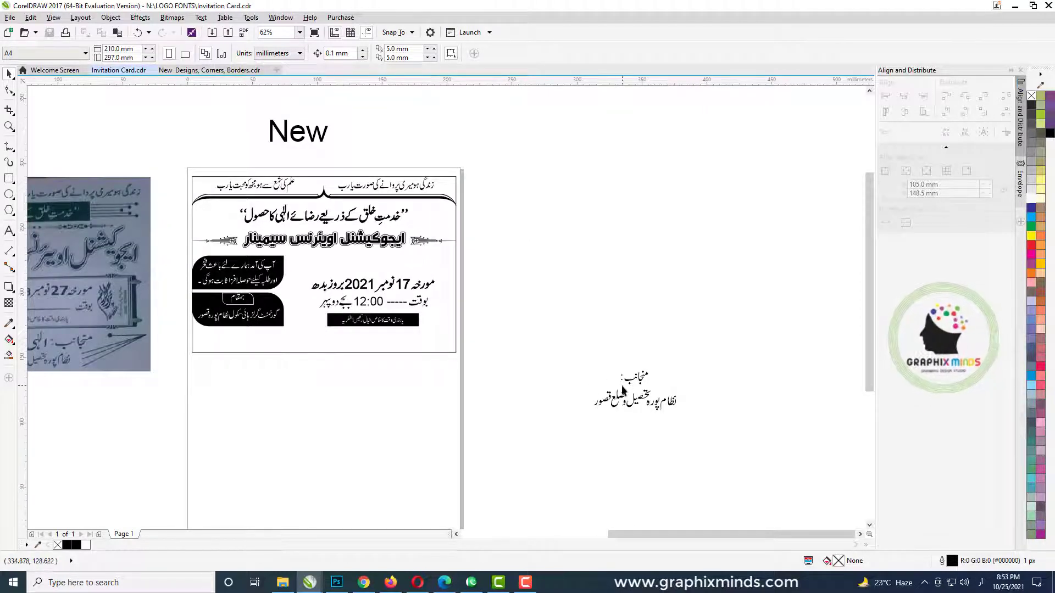
pyautogui.moveTo(660, 390); pyautogui.dragTo(661, 391)
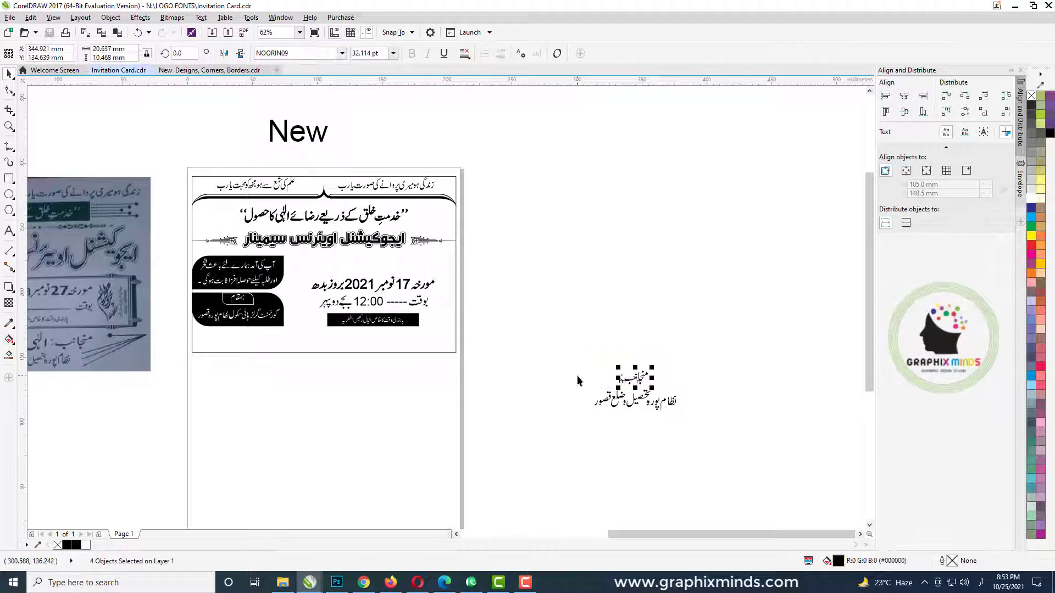
pyautogui.moveTo(629, 332); pyautogui.dragTo(439, 341)
pyautogui.scroll(4, 431, 339)
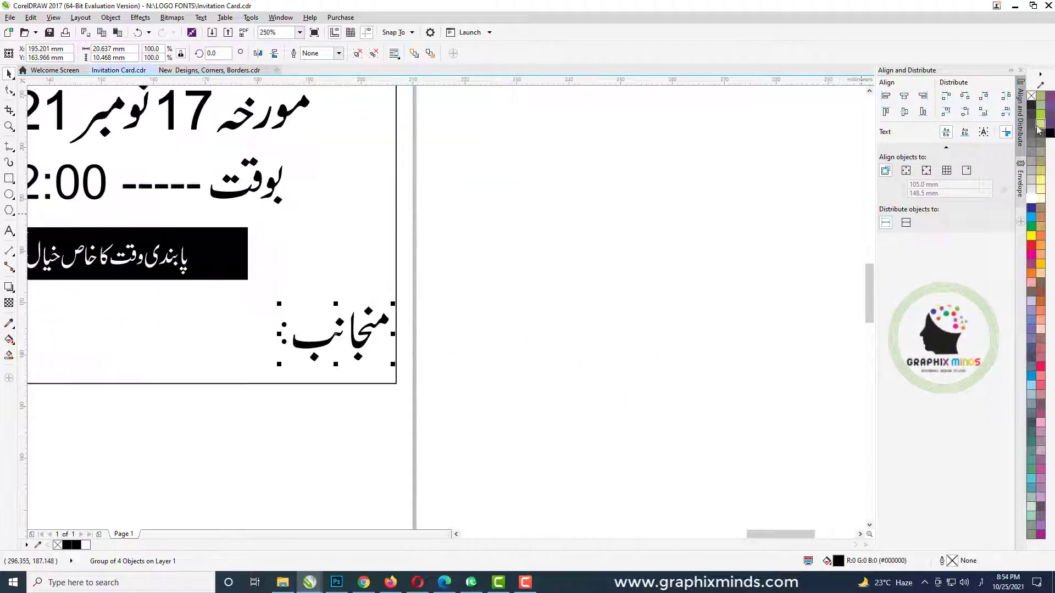
pyautogui.click(602, 336)
pyautogui.click(308, 346)
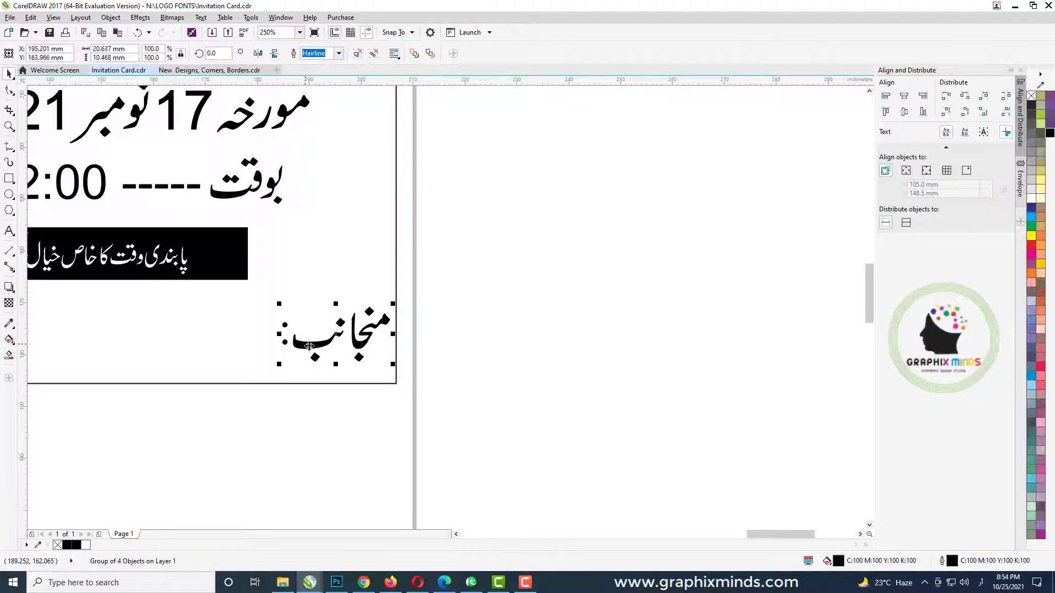
# - Nudge the "منجانب:" label down and slightly left, closer to the card's lower border
pyautogui.moveTo(302, 349); pyautogui.dragTo(305, 346)
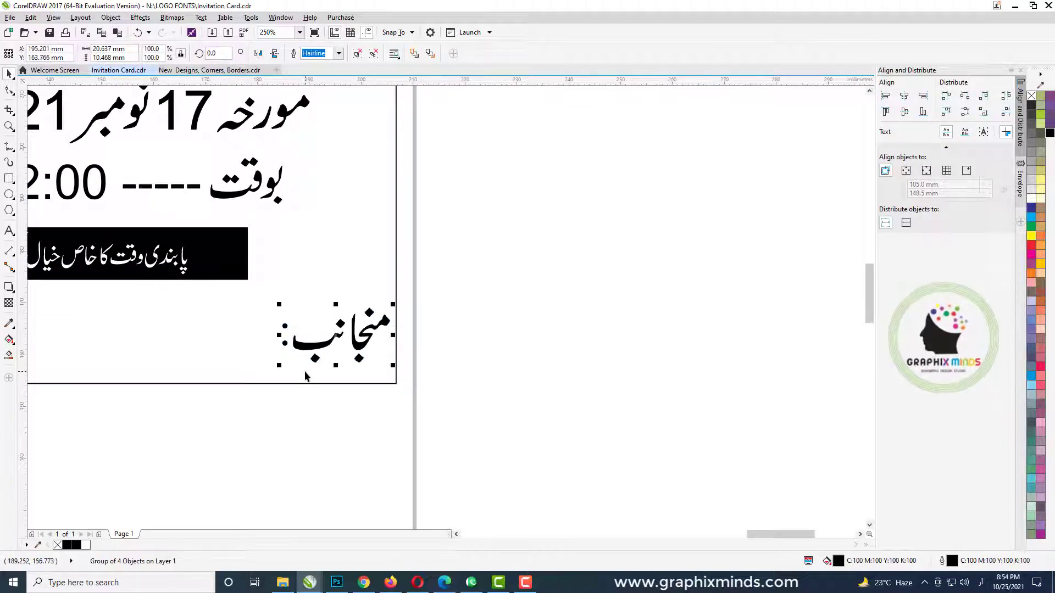
pyautogui.scroll(-4, 306, 376)
pyautogui.press('Left')
pyautogui.press('Down')
pyautogui.press('Down')
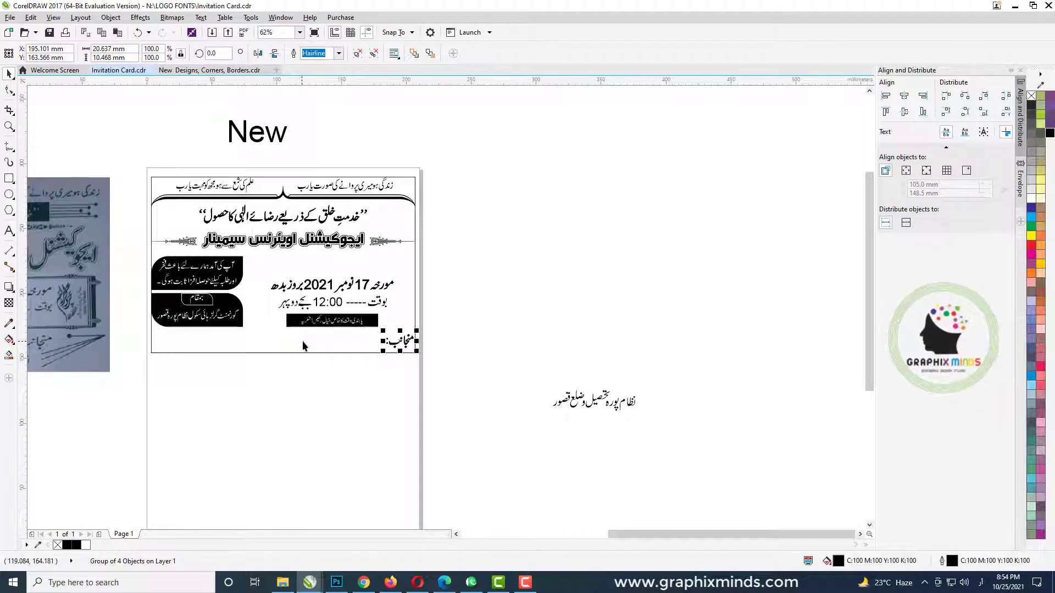
pyautogui.press('Down')
pyautogui.press('Down')
pyautogui.press('Down')
pyautogui.press('Down')
pyautogui.press('Down')
pyautogui.press('Down')
pyautogui.press('Down')
pyautogui.press('Down')
pyautogui.press('Down')
pyautogui.press('Down')
pyautogui.press('Down')
pyautogui.press('Down')
pyautogui.press('Down')
pyautogui.press('Left')
pyautogui.scroll(1, 390, 343)
pyautogui.click(603, 334)
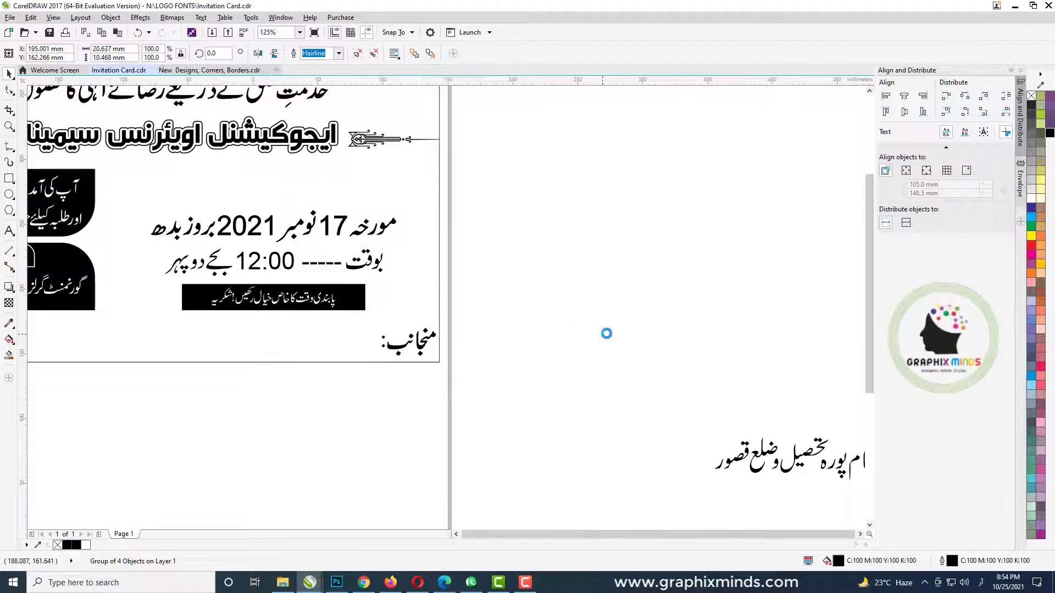
# - Add the organization name "الہی ویلفئیر آرگنائزیشن" as text below the card and enlarge it to about 98 mm wide
pyautogui.scroll(-1, 606, 333)
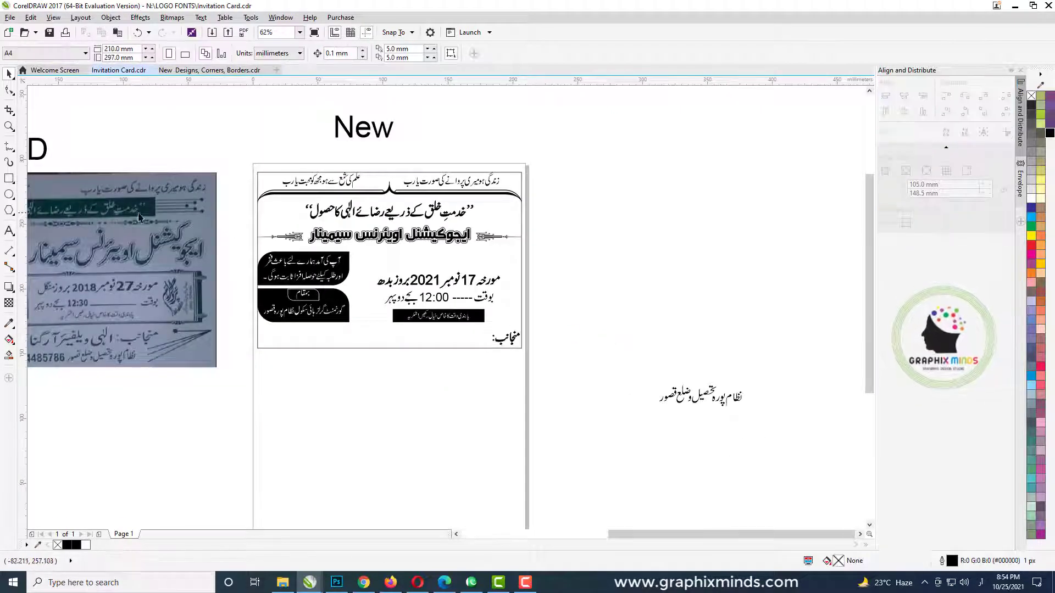
pyautogui.hscroll(-2, 30, 278)
pyautogui.click(9, 231)
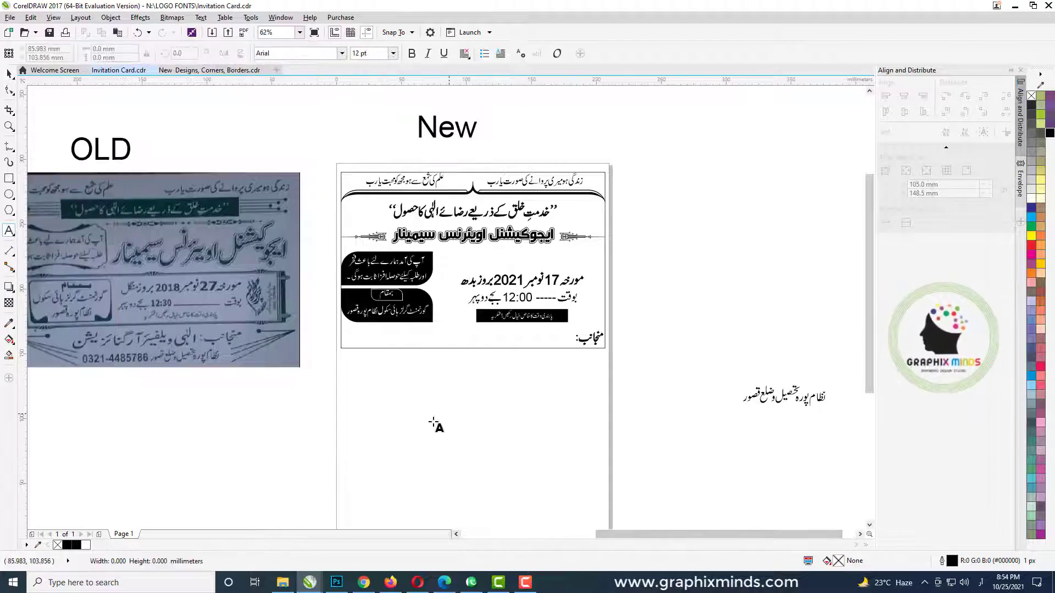
pyautogui.click(450, 409)
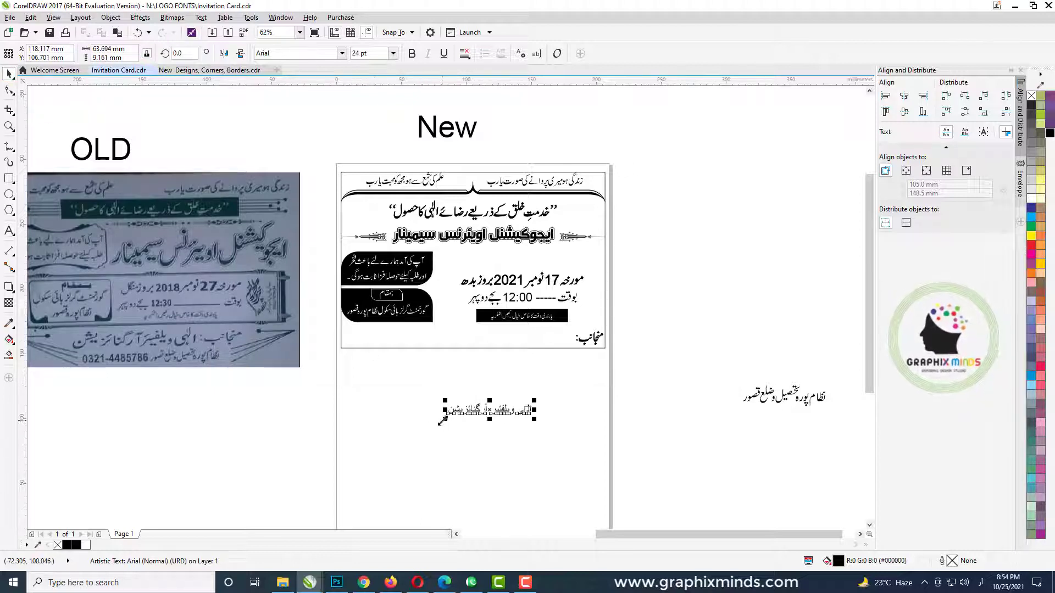
pyautogui.moveTo(443, 420); pyautogui.dragTo(428, 436)
pyautogui.scroll(1, 427, 435)
# - Try the AlGhadTV font on the organization name, browse further Urdu fonts and set it to AlQalam Ishtiaq
pyautogui.click(341, 53)
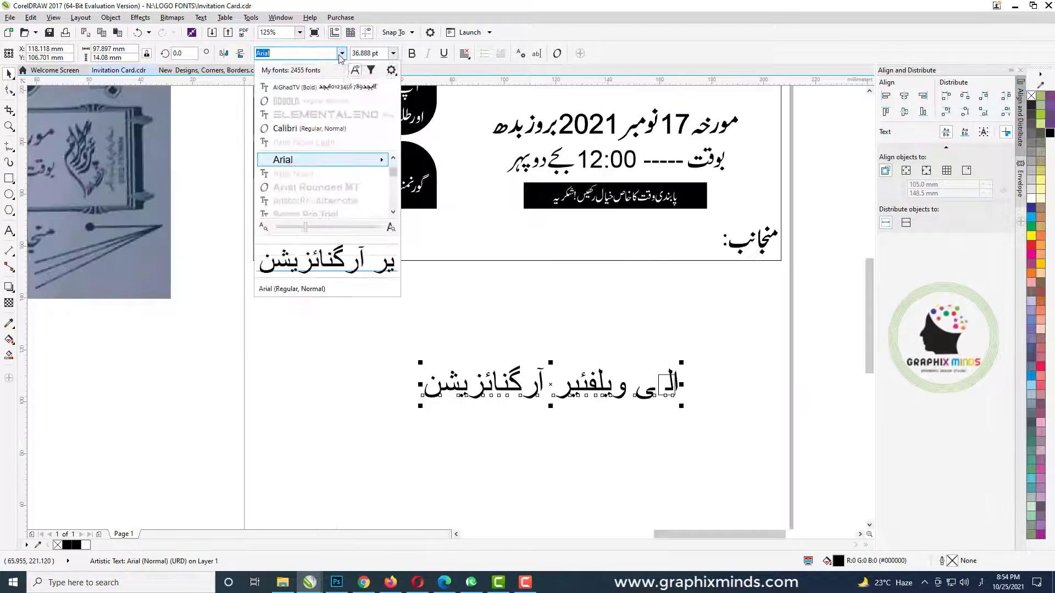
pyautogui.click(329, 87)
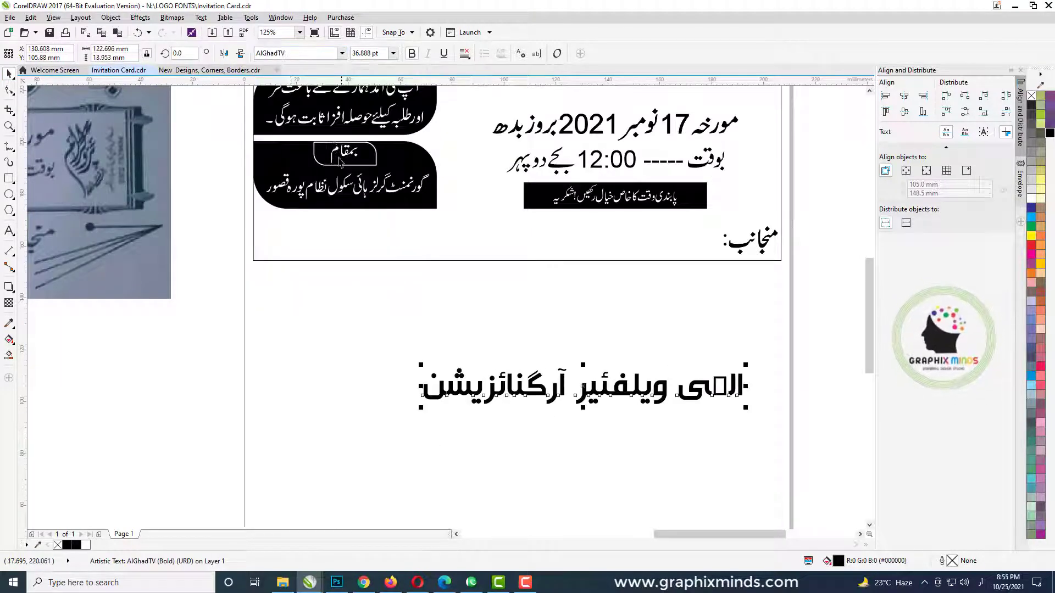
pyautogui.click(342, 53)
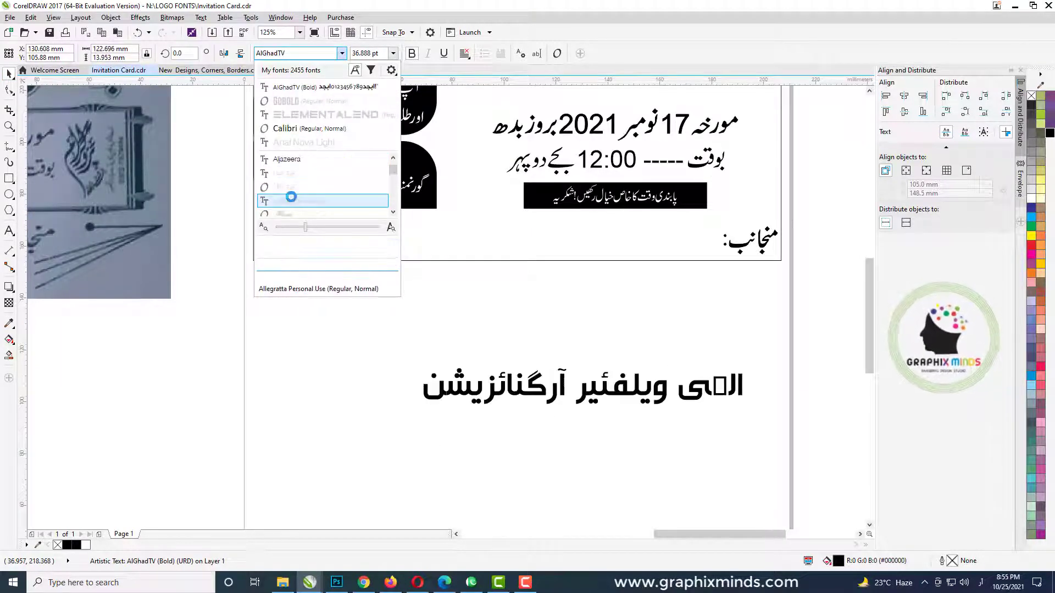
pyautogui.scroll(-2, 291, 196)
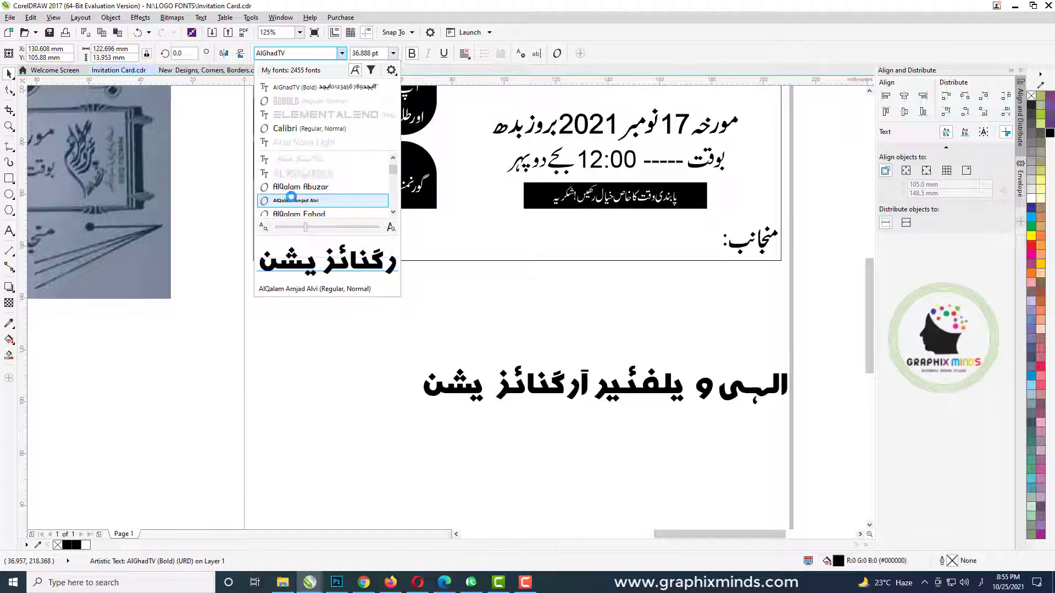
pyautogui.scroll(-3, 291, 197)
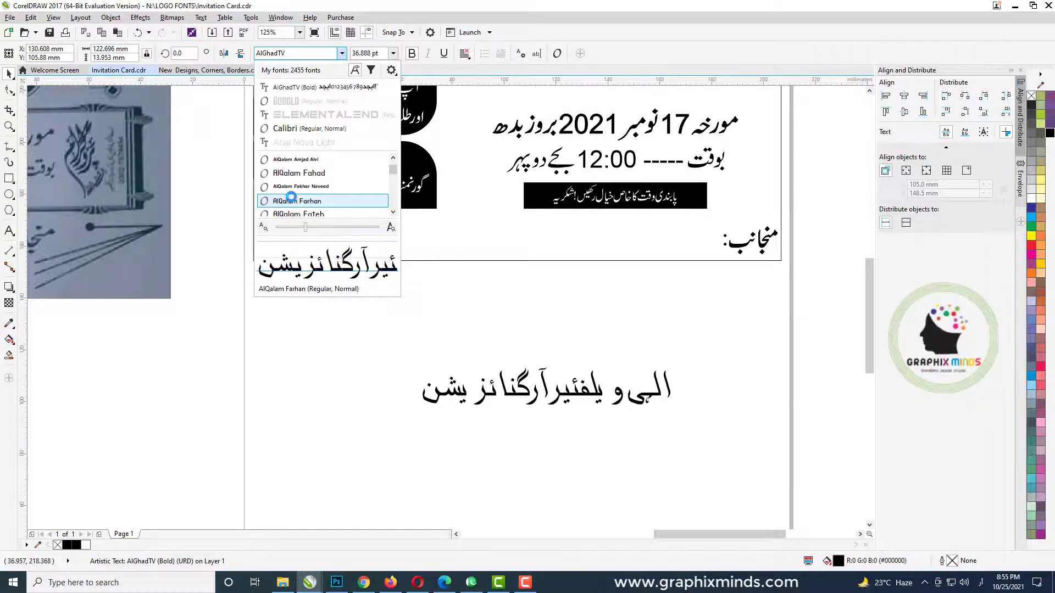
pyautogui.scroll(-4, 291, 197)
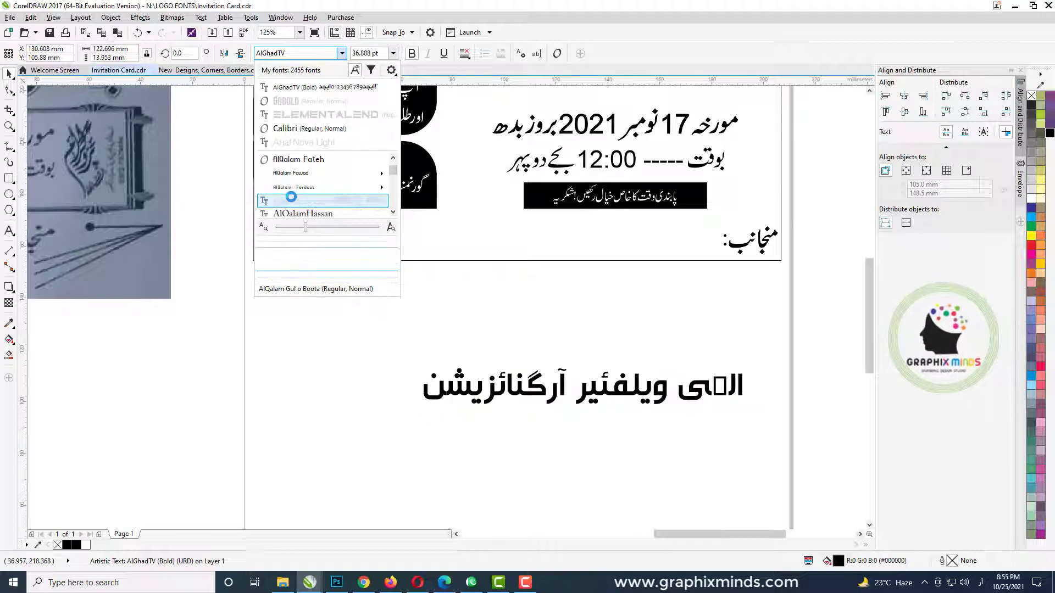
pyautogui.scroll(-4, 290, 196)
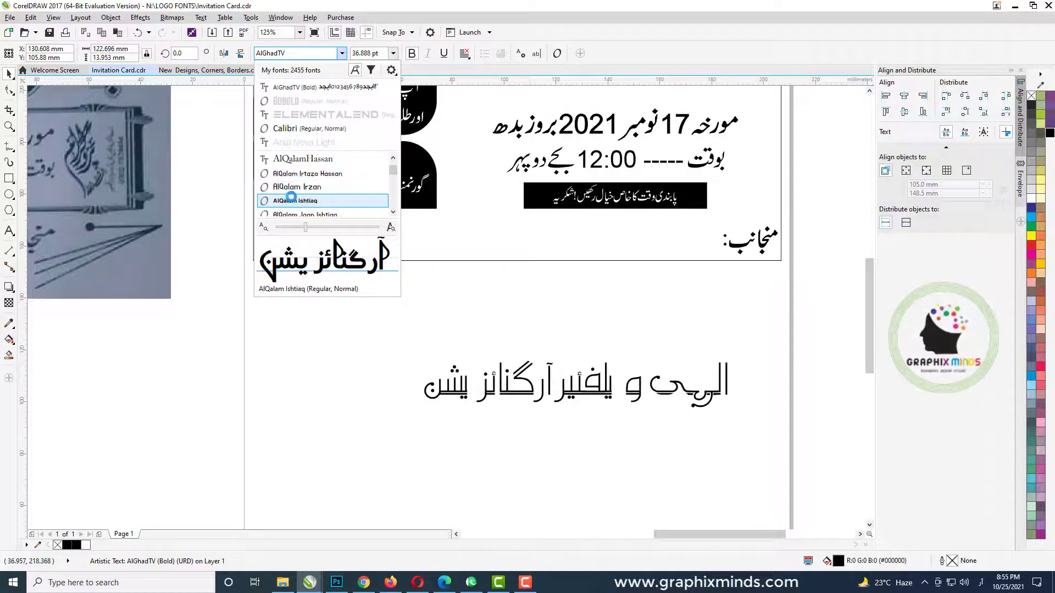
pyautogui.click(291, 201)
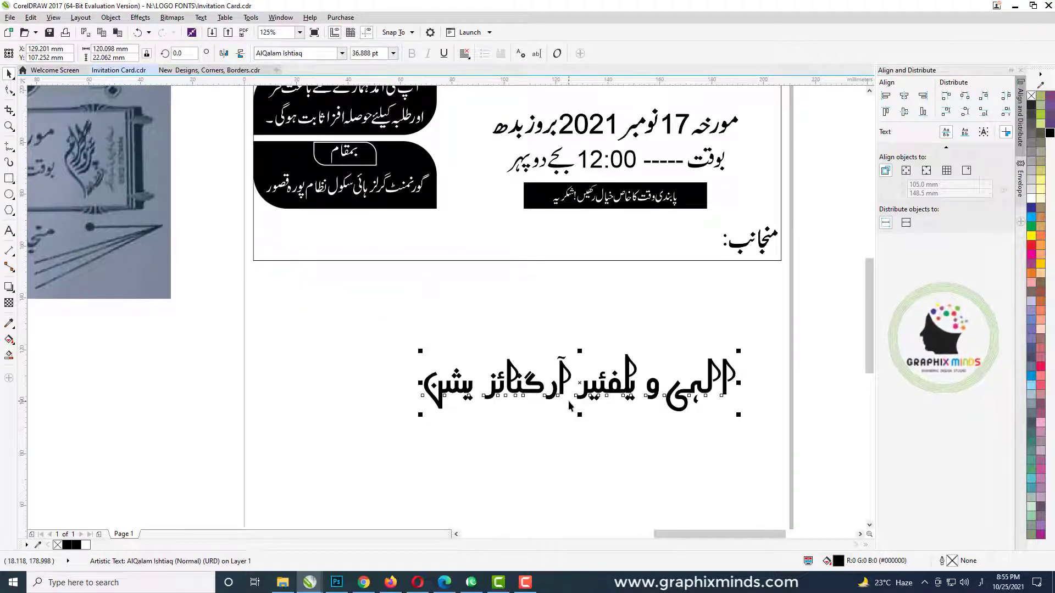
# - Place the organization name beside the "منجانب:" label, scaled to about 81 mm wide, with black fill and outline
pyautogui.moveTo(570, 406); pyautogui.dragTo(543, 277)
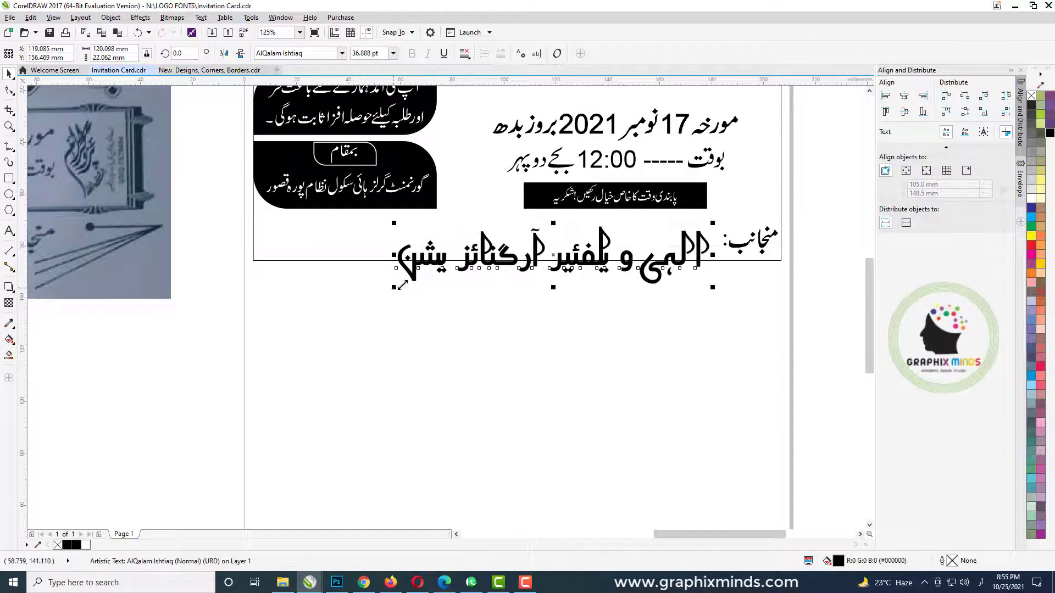
pyautogui.moveTo(395, 287); pyautogui.dragTo(462, 261)
pyautogui.moveTo(524, 223); pyautogui.dragTo(494, 210)
pyautogui.press('Up')
pyautogui.click(1049, 133)
pyautogui.rightClick(1049, 133)
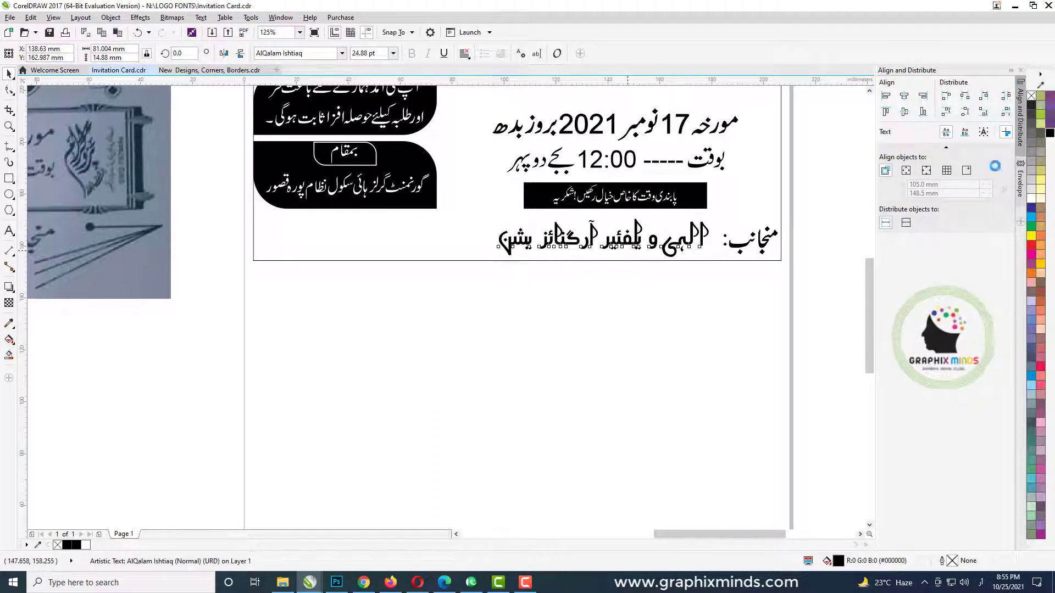
pyautogui.click(564, 403)
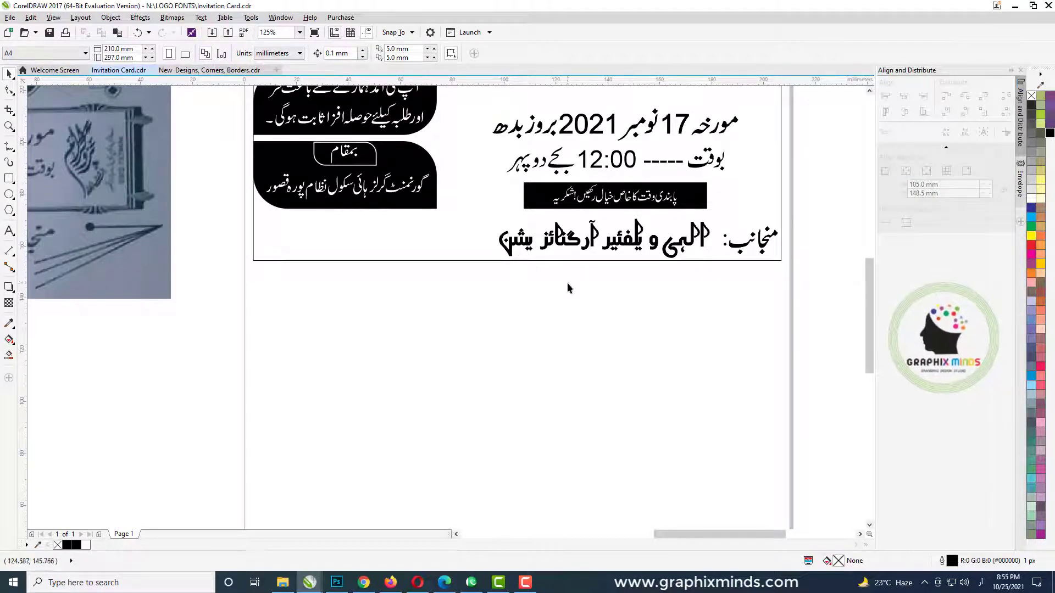
# - Create a copy of the small vertical alif mark above "الٰہی" in the slogan line with Smart Fill
pyautogui.moveTo(866, 274); pyautogui.dragTo(870, 219)
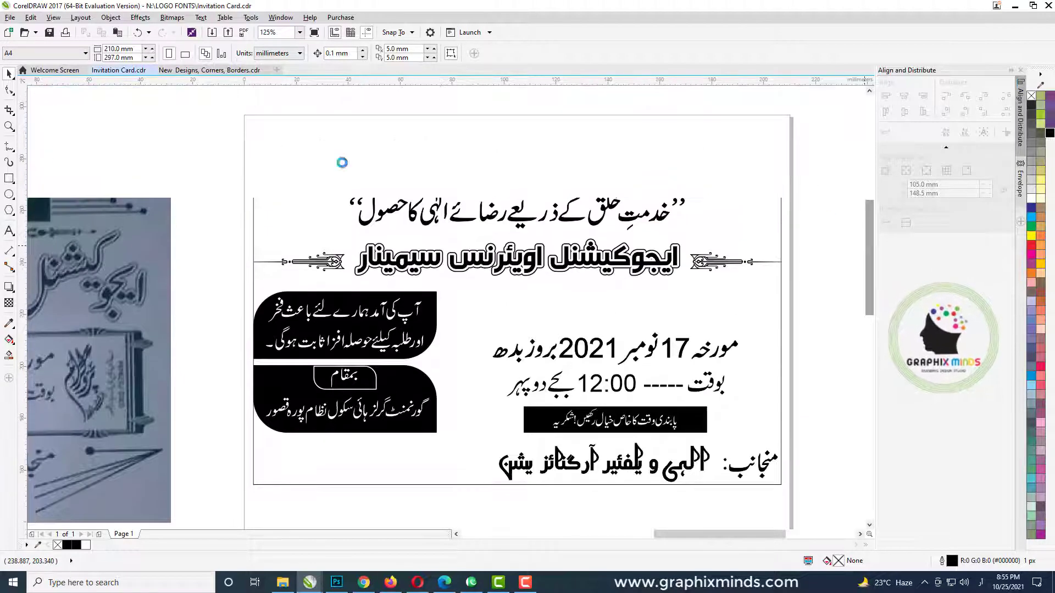
pyautogui.click(9, 126)
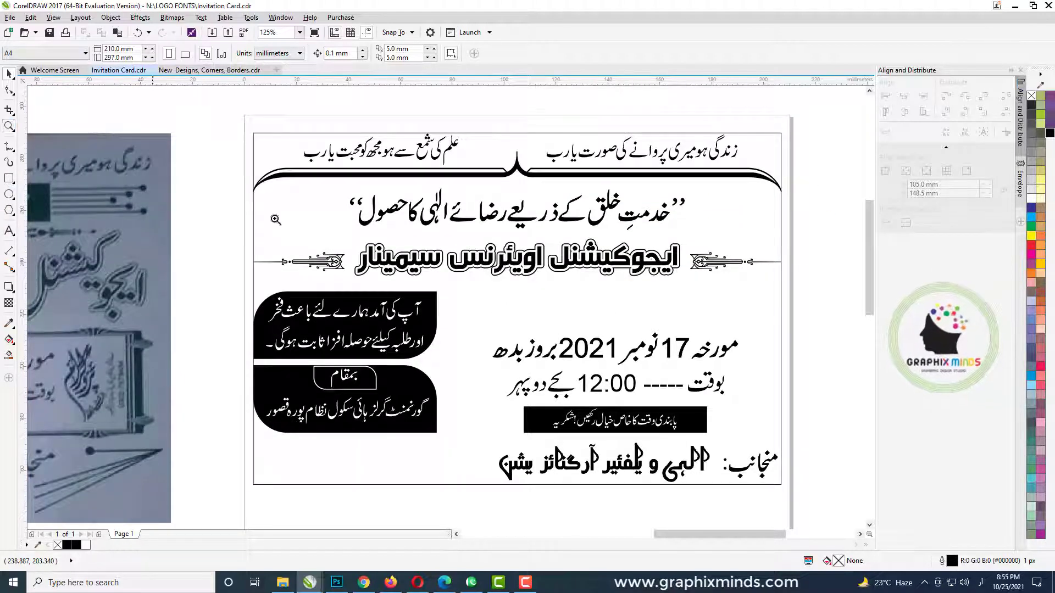
pyautogui.moveTo(428, 190); pyautogui.dragTo(449, 210)
pyautogui.click(9, 356)
pyautogui.click(408, 224)
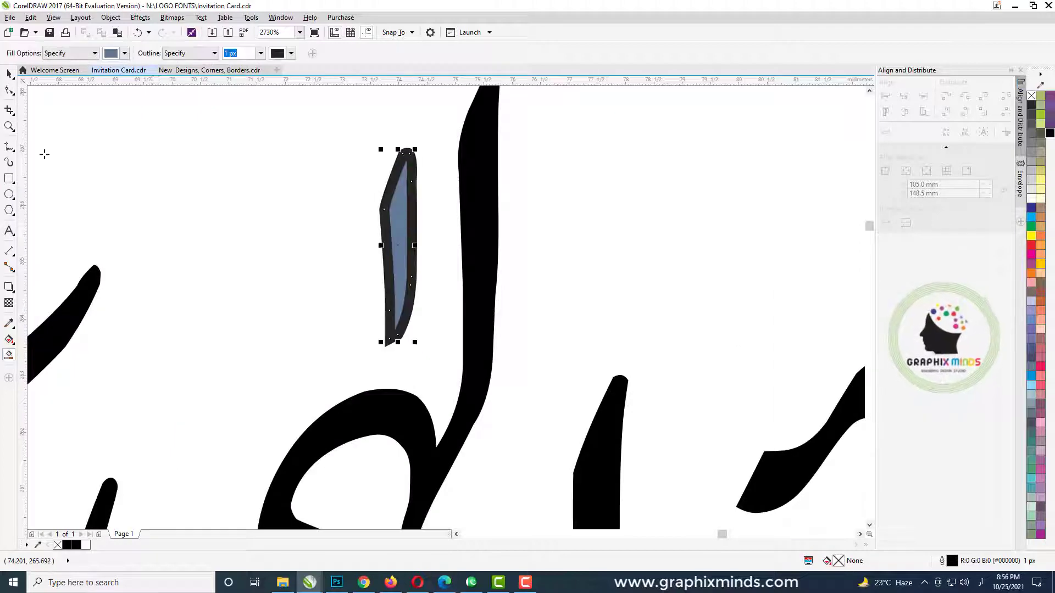
pyautogui.press('space')
pyautogui.scroll(-10, 338, 163)
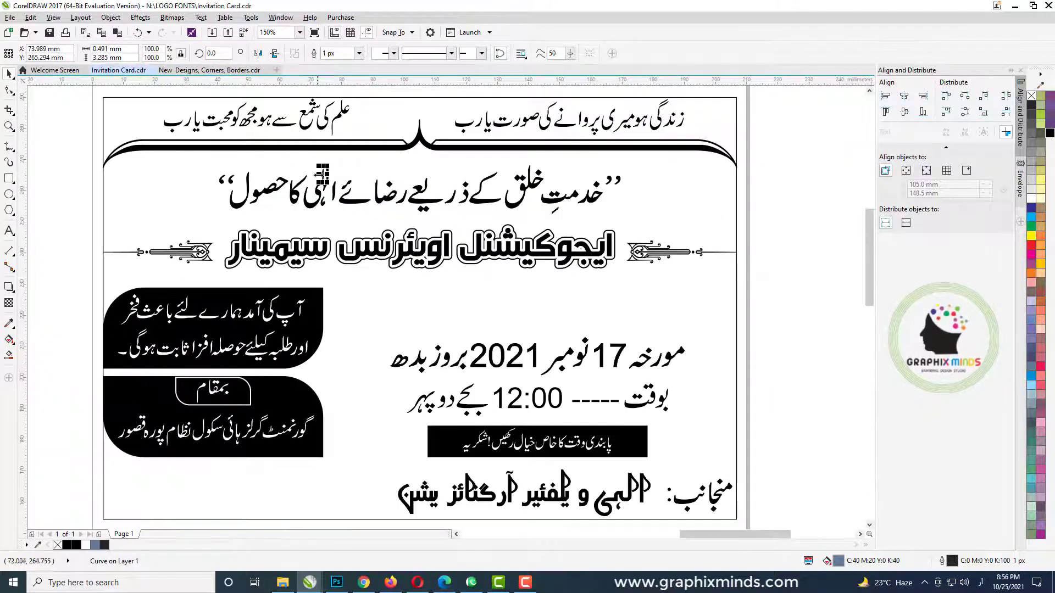
# - Move the copied alif mark onto the first word of the organization name and fill it black without an outline
pyautogui.moveTo(322, 173); pyautogui.dragTo(625, 477)
pyautogui.scroll(5, 627, 484)
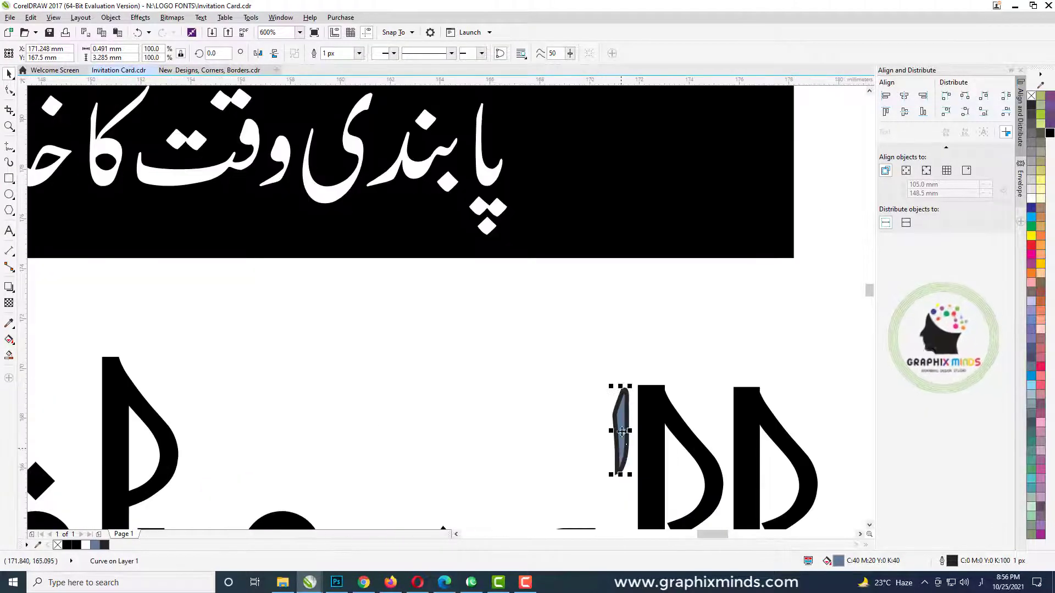
pyautogui.moveTo(622, 432); pyautogui.dragTo(598, 454)
pyautogui.click(1050, 133)
pyautogui.scroll(-1, 490, 253)
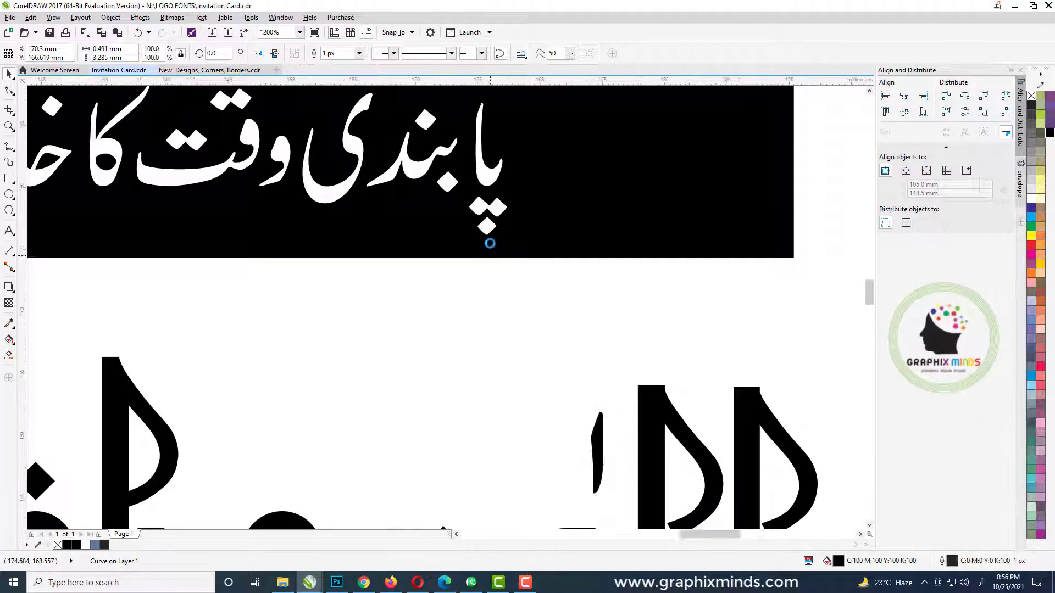
pyautogui.scroll(-5, 490, 243)
pyautogui.click(387, 354)
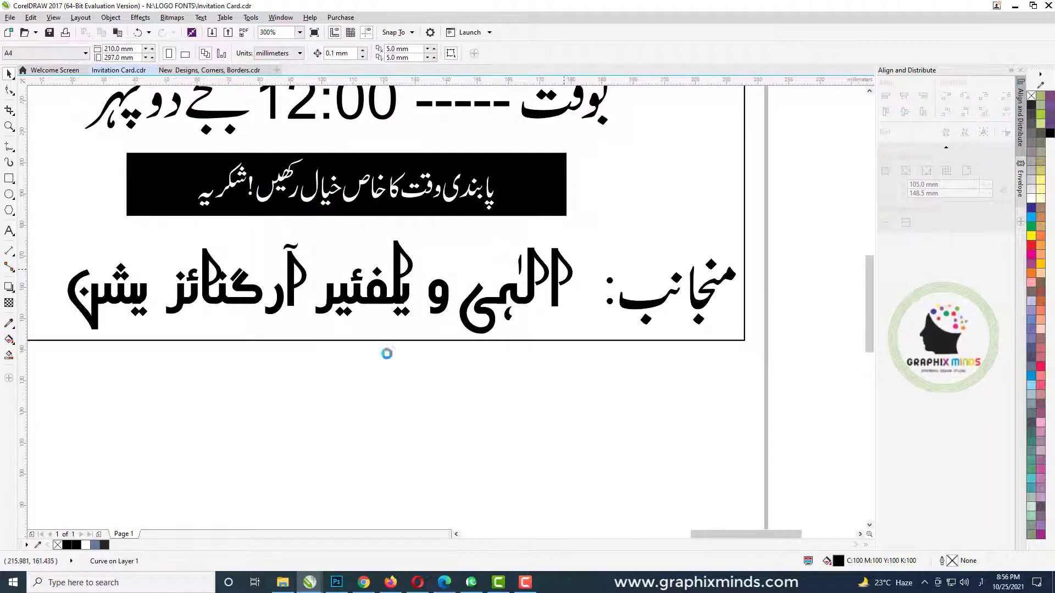
# - Group the address line, place it left of the organization name, and outline it in black at about 44 mm wide
pyautogui.scroll(-5, 387, 354)
pyautogui.scroll(-2, 321, 344)
pyautogui.scroll(2, 320, 344)
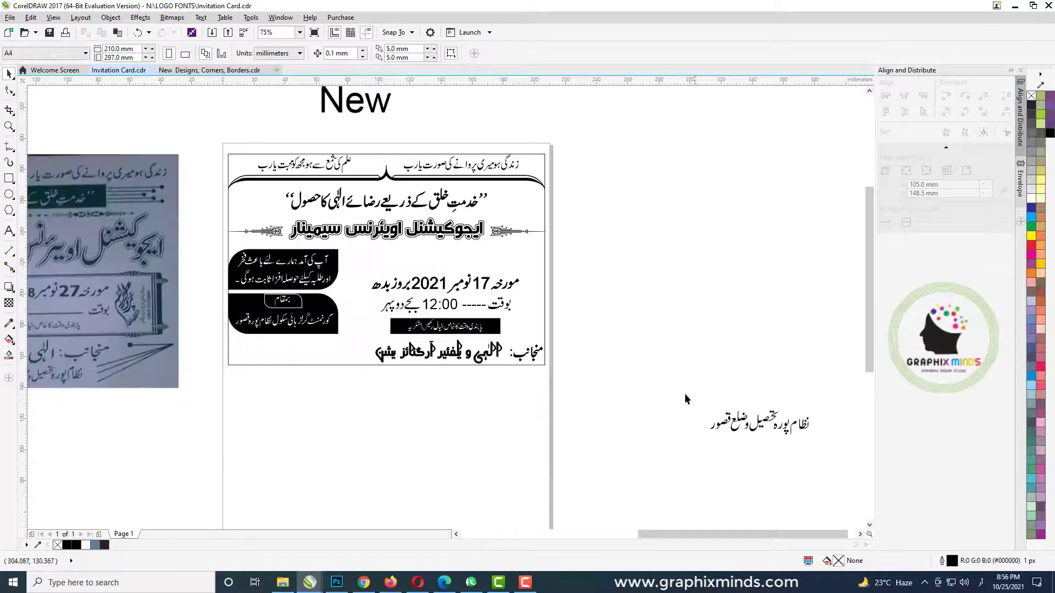
pyautogui.moveTo(685, 395); pyautogui.dragTo(817, 457)
pyautogui.hotkey('ctrl', 'g')
pyautogui.moveTo(706, 439); pyautogui.dragTo(323, 354)
pyautogui.scroll(2, 308, 349)
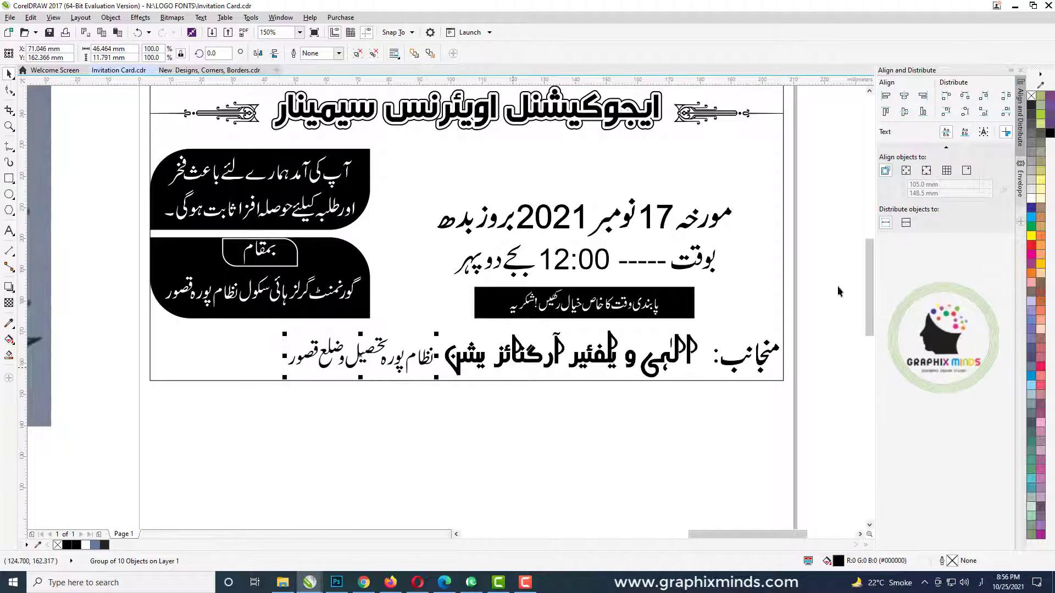
pyautogui.rightClick(1050, 134)
pyautogui.moveTo(285, 335); pyautogui.dragTo(294, 338)
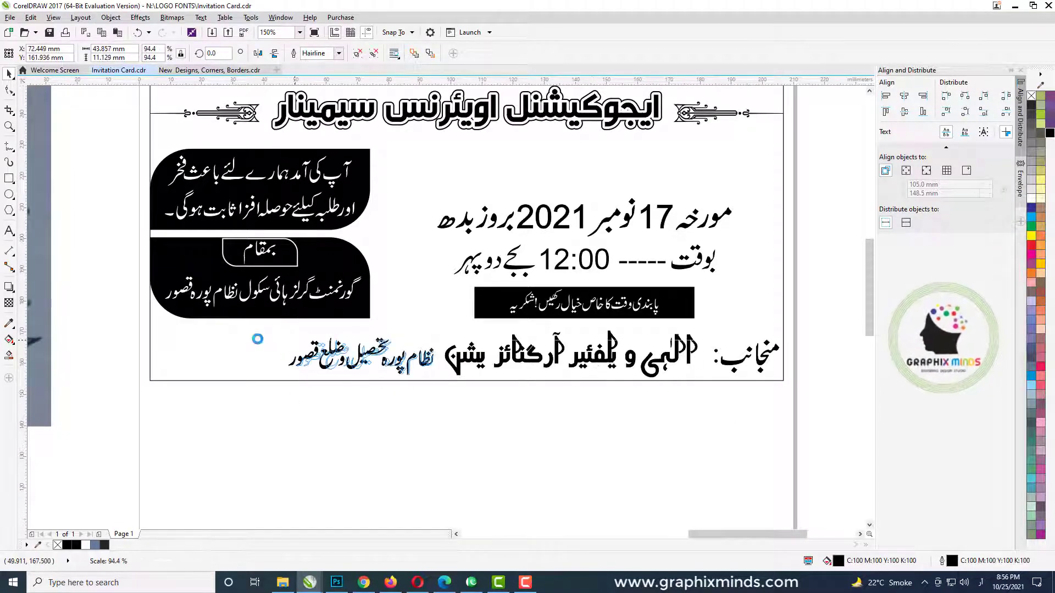
# - Add the organizer's phone number in English on two lines below the card, split the lines apart, and set them in the ElementalEnd font
pyautogui.scroll(-1, 543, 377)
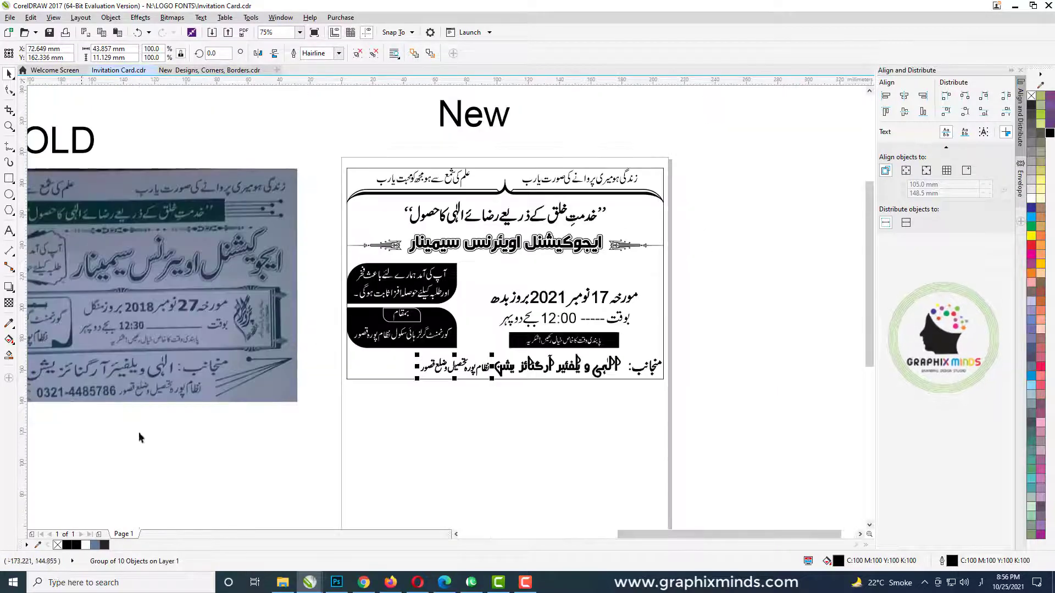
pyautogui.click(456, 535)
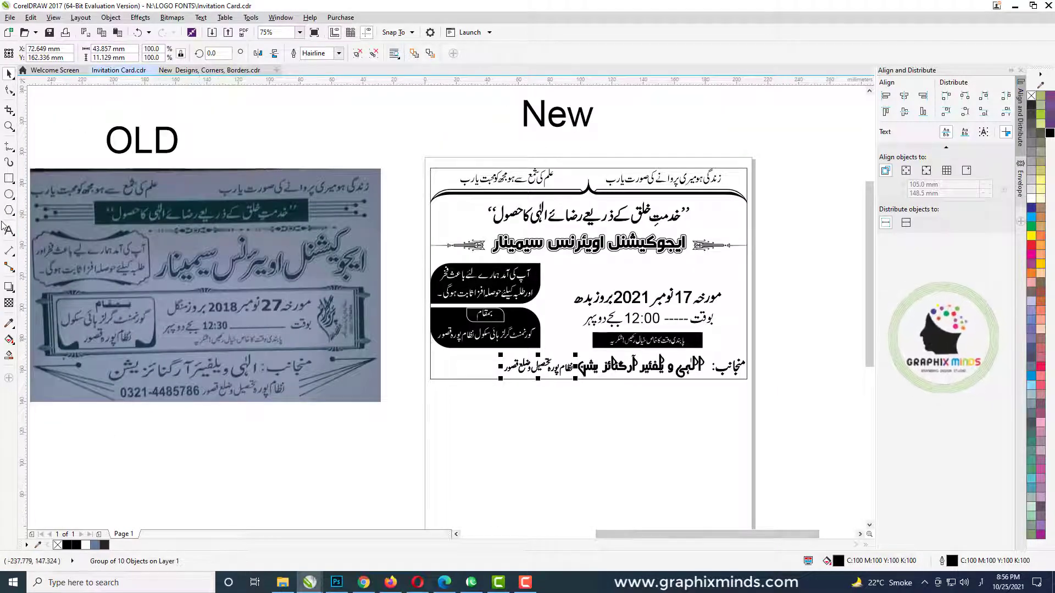
pyautogui.click(401, 454)
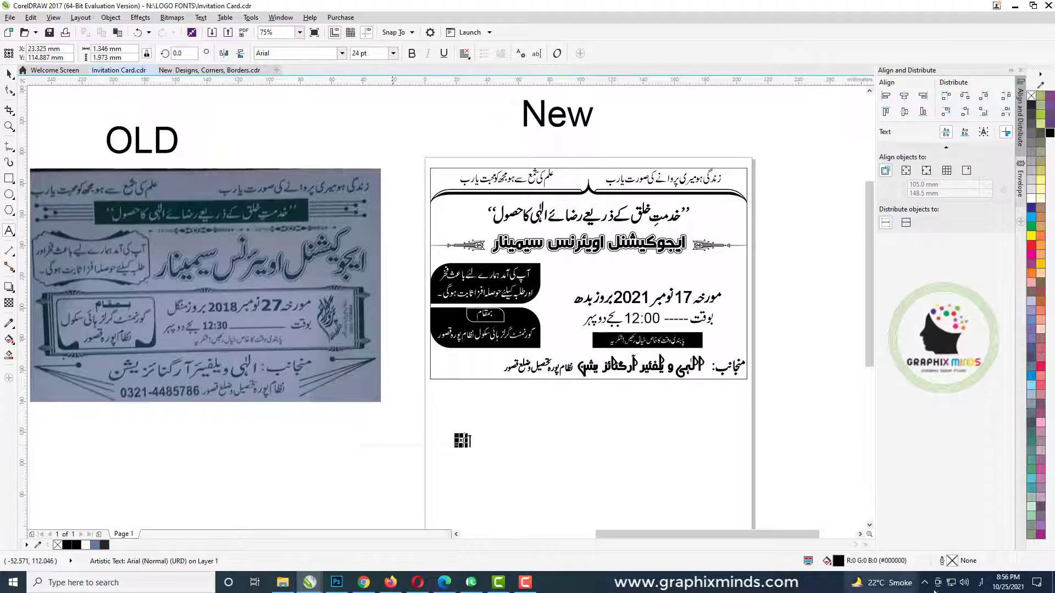
pyautogui.click(980, 582)
pyautogui.click(959, 422)
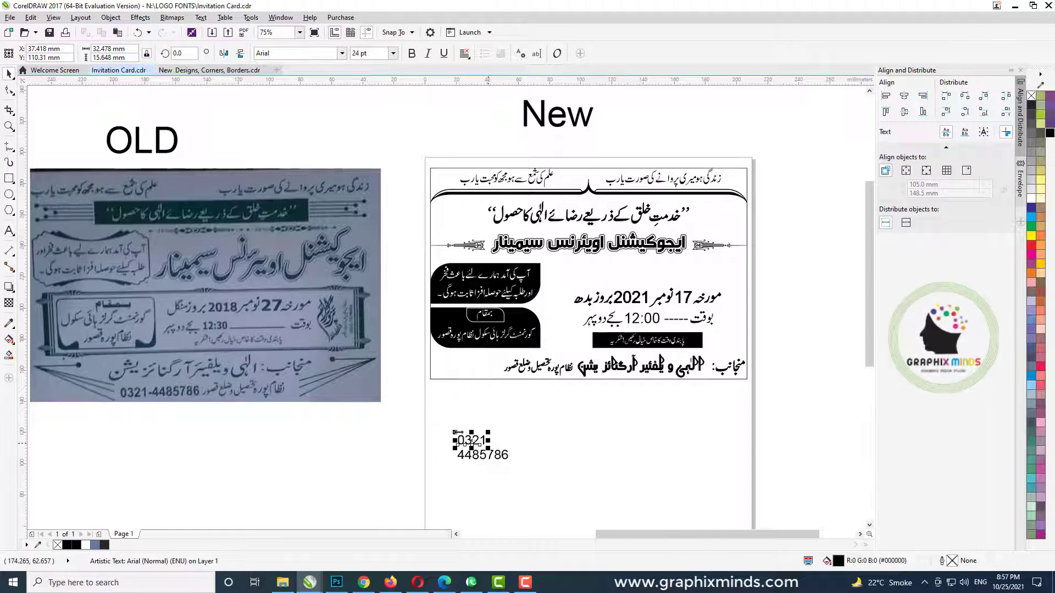
pyautogui.hotkey('ctrl', 'k')
pyautogui.click(339, 55)
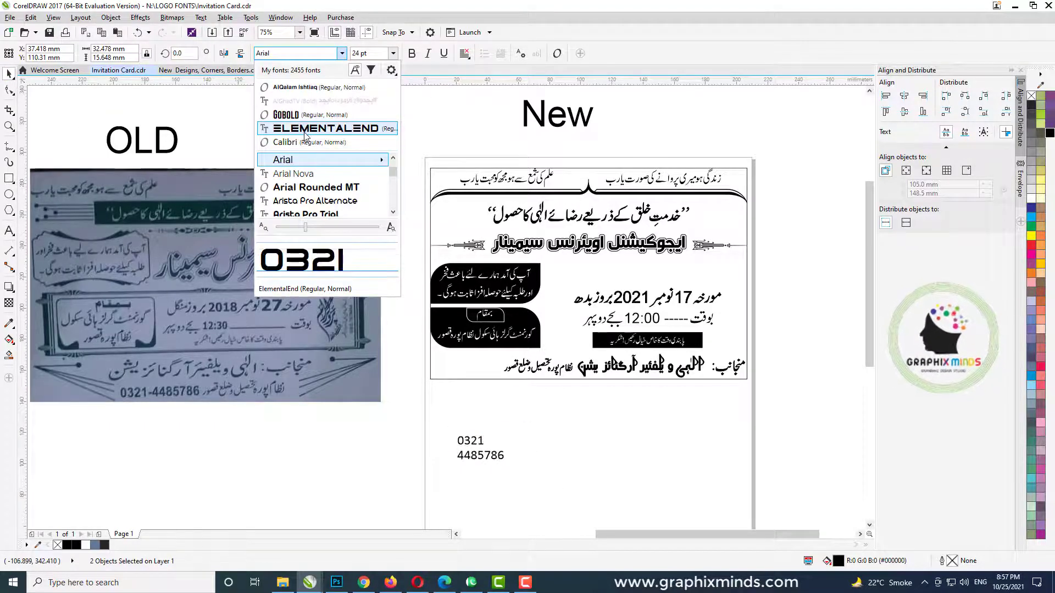
pyautogui.click(306, 136)
# - Place the two-line phone number left of the address line, scale it to about 36 mm wide, and group it
pyautogui.moveTo(497, 448); pyautogui.dragTo(459, 365)
pyautogui.scroll(1, 459, 367)
pyautogui.moveTo(380, 388); pyautogui.dragTo(412, 378)
pyautogui.scroll(2, 436, 367)
pyautogui.press('Down')
pyautogui.press('Down')
pyautogui.scroll(-1, 390, 368)
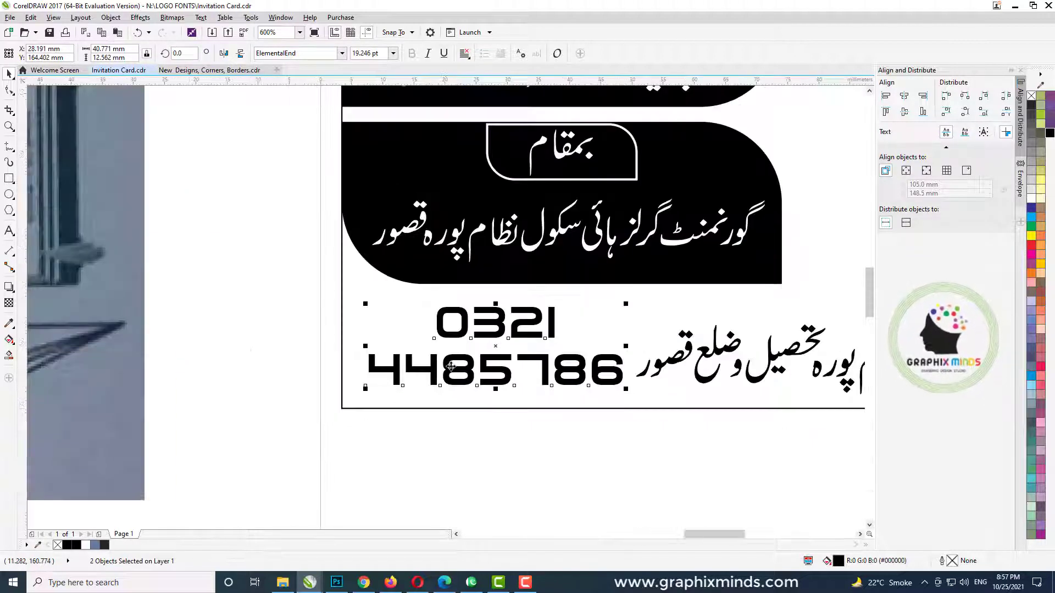
pyautogui.moveTo(366, 391); pyautogui.dragTo(376, 381)
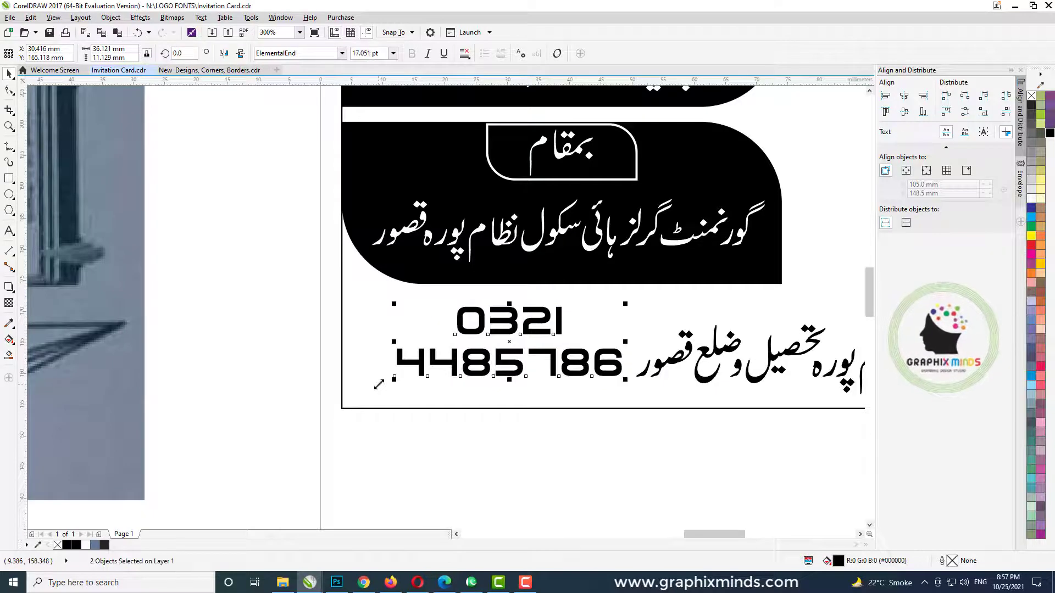
pyautogui.hotkey('ctrl', 'g')
pyautogui.keyDown('shift'); pyautogui.click(644, 376); pyautogui.keyUp('shift')
pyautogui.moveTo(473, 366)
pyautogui.mouseDown()
pyautogui.moveTo(473, 380)
pyautogui.moveTo(461, 376)
pyautogui.mouseUp()
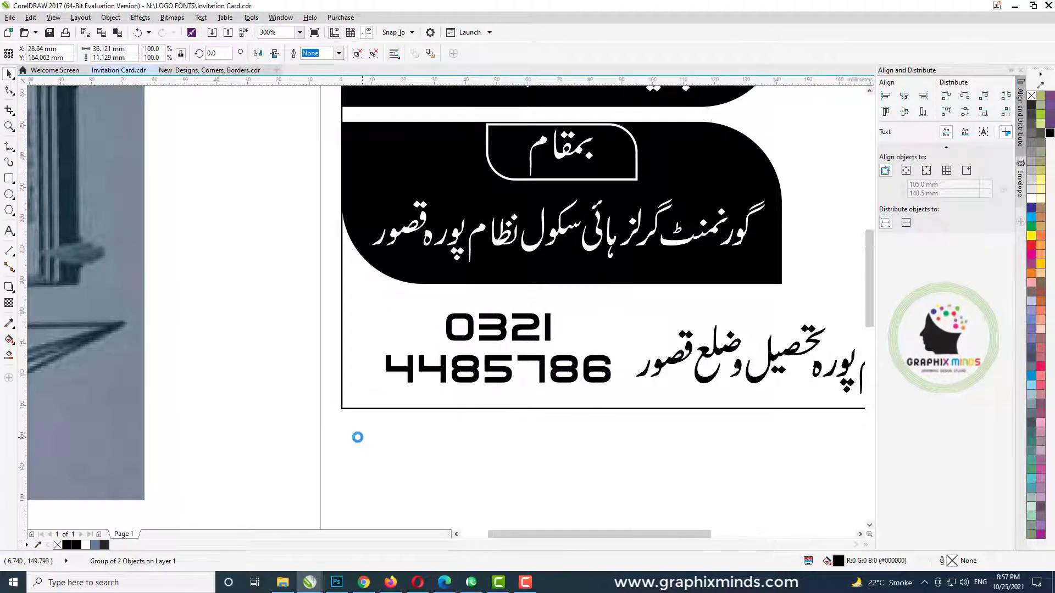
# - Narrow the black strip behind the punctuality notice symmetrically to about 55 mm wide
pyautogui.scroll(-2, 427, 445)
pyautogui.click(622, 394)
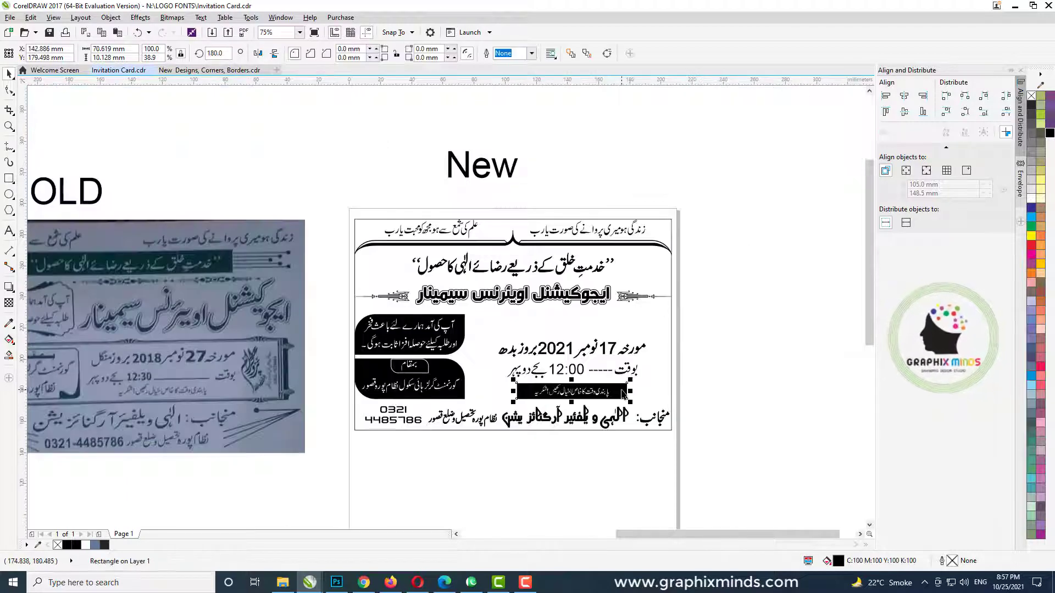
pyautogui.scroll(1, 513, 392)
pyautogui.moveTo(513, 391); pyautogui.dragTo(542, 392)
# - Bring the arrow-tipped Greek-key divider from the ornament collection to the empty area below the new card
pyautogui.scroll(-2, 706, 296)
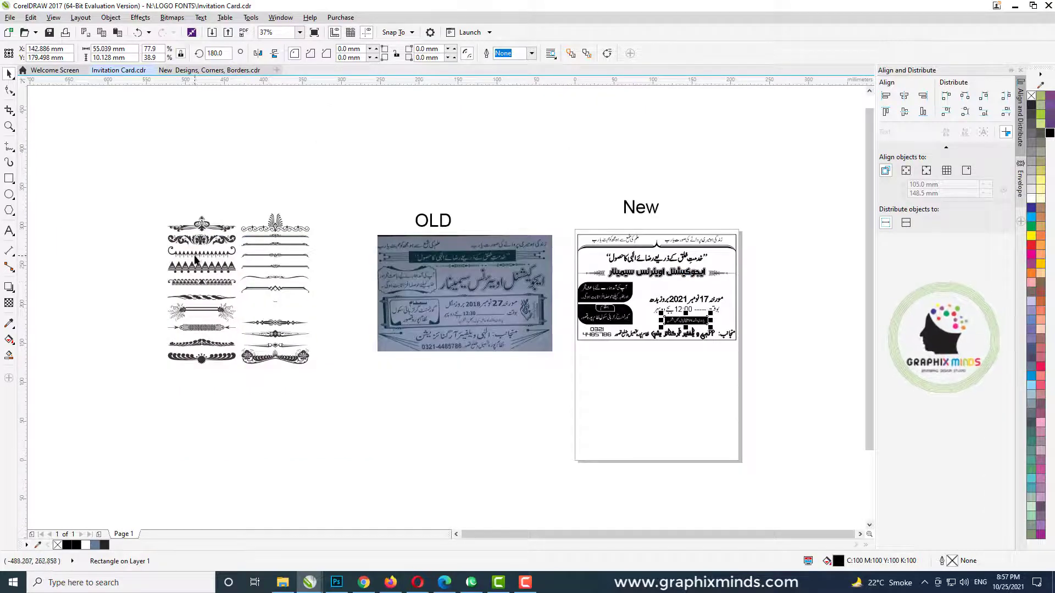
pyautogui.click(199, 298)
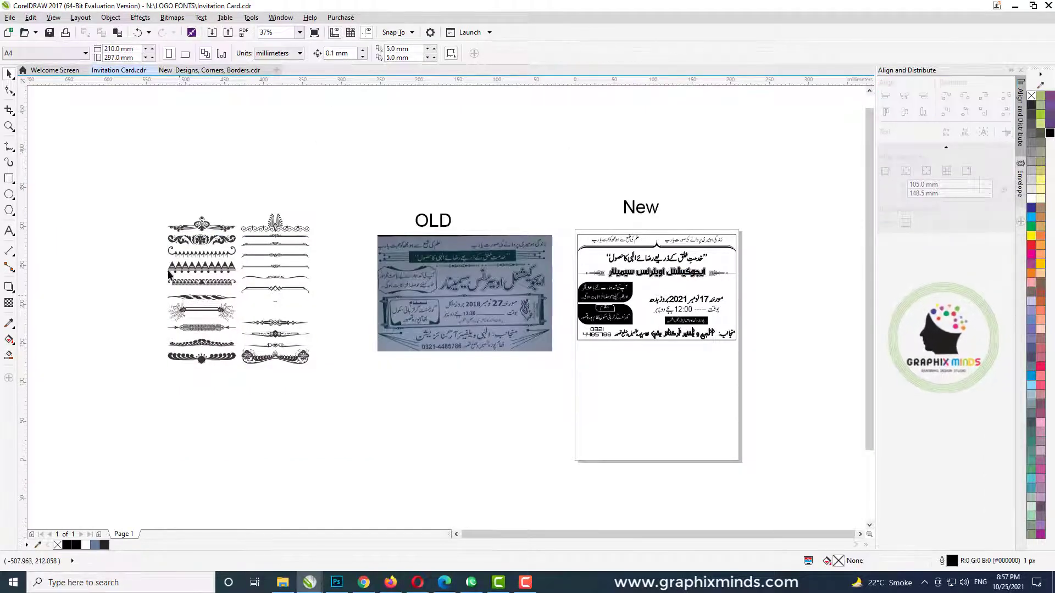
pyautogui.scroll(1, 160, 227)
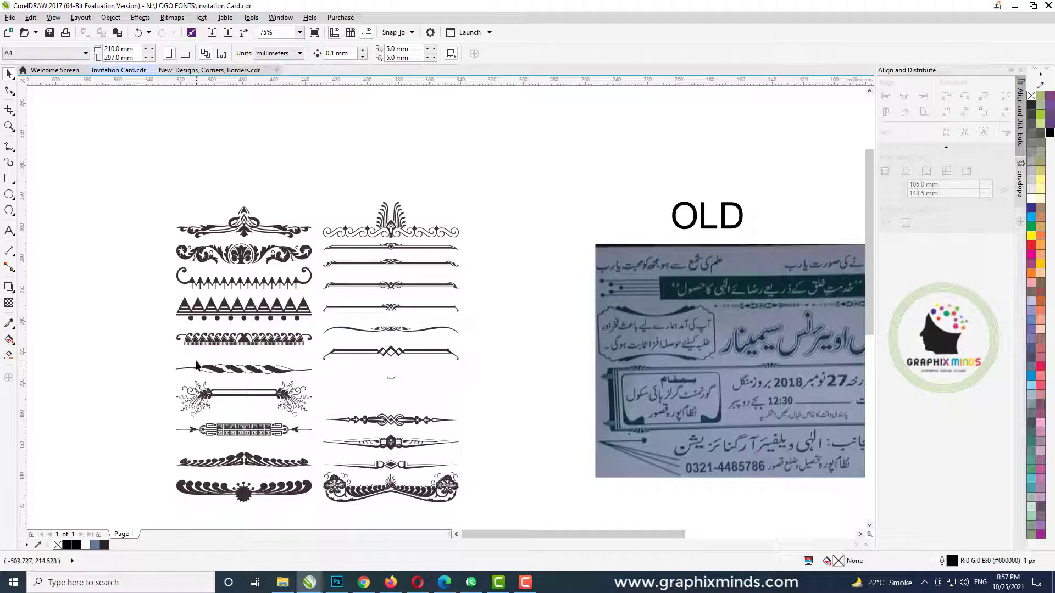
pyautogui.click(242, 370)
pyautogui.click(225, 366)
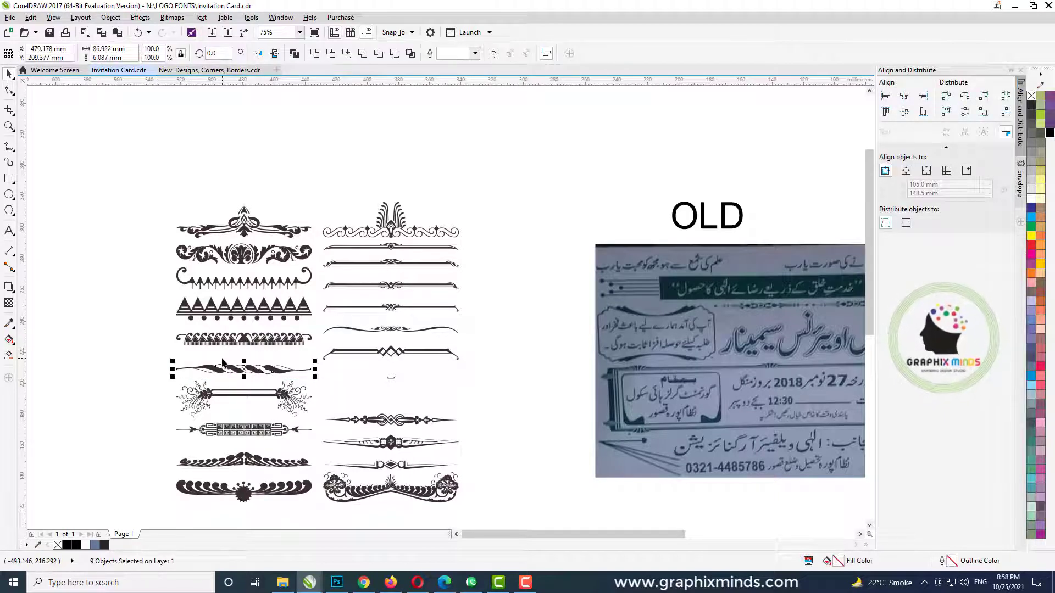
pyautogui.scroll(-1, 122, 313)
pyautogui.click(161, 375)
pyautogui.scroll(2, 161, 376)
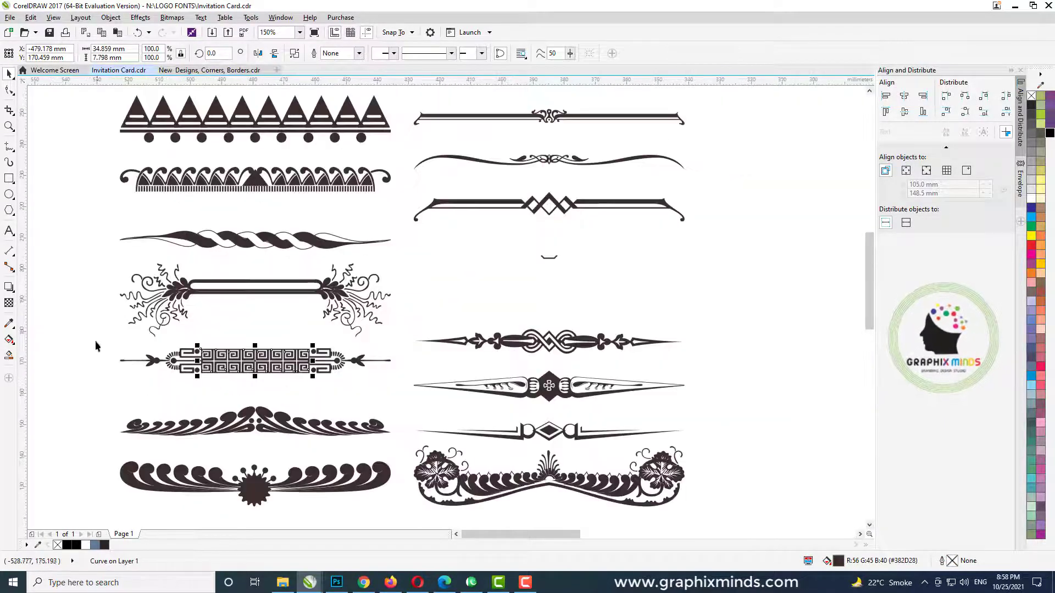
pyautogui.scroll(-1, 95, 311)
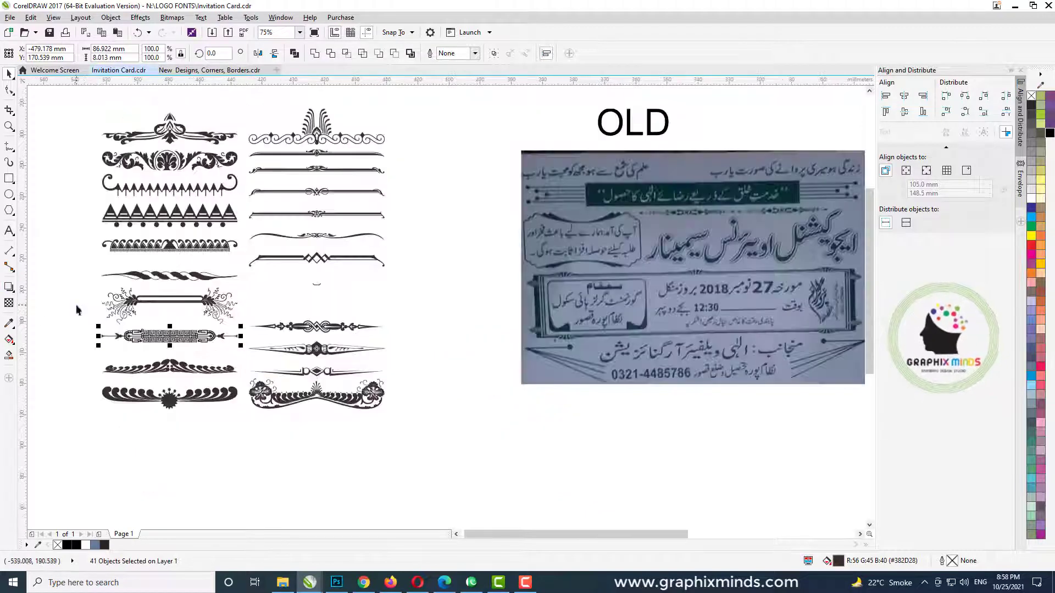
pyautogui.moveTo(209, 347); pyautogui.dragTo(709, 460)
pyautogui.moveTo(716, 541); pyautogui.dragTo(770, 540)
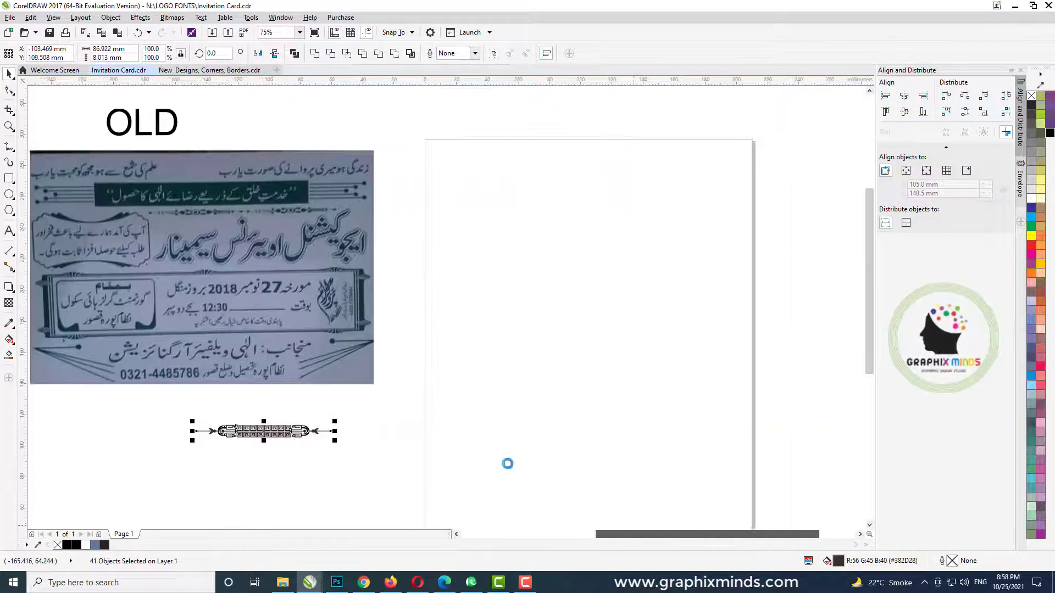
pyautogui.moveTo(266, 430); pyautogui.dragTo(606, 390)
# - Delete the Greek-key middle section of the divider and group each of the two remaining end ornaments
pyautogui.scroll(1, 621, 383)
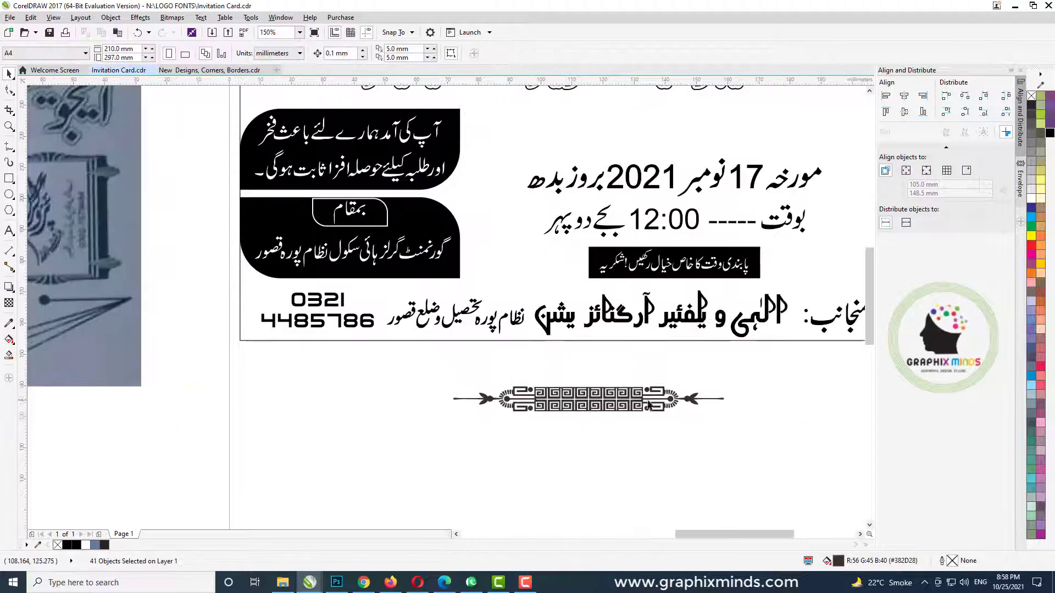
pyautogui.scroll(1, 648, 367)
pyautogui.moveTo(420, 437); pyautogui.dragTo(419, 436)
pyautogui.press('Delete')
pyautogui.moveTo(621, 357); pyautogui.dragTo(840, 449)
pyautogui.hotkey('ctrl', 'g')
pyautogui.moveTo(230, 355); pyautogui.dragTo(499, 461)
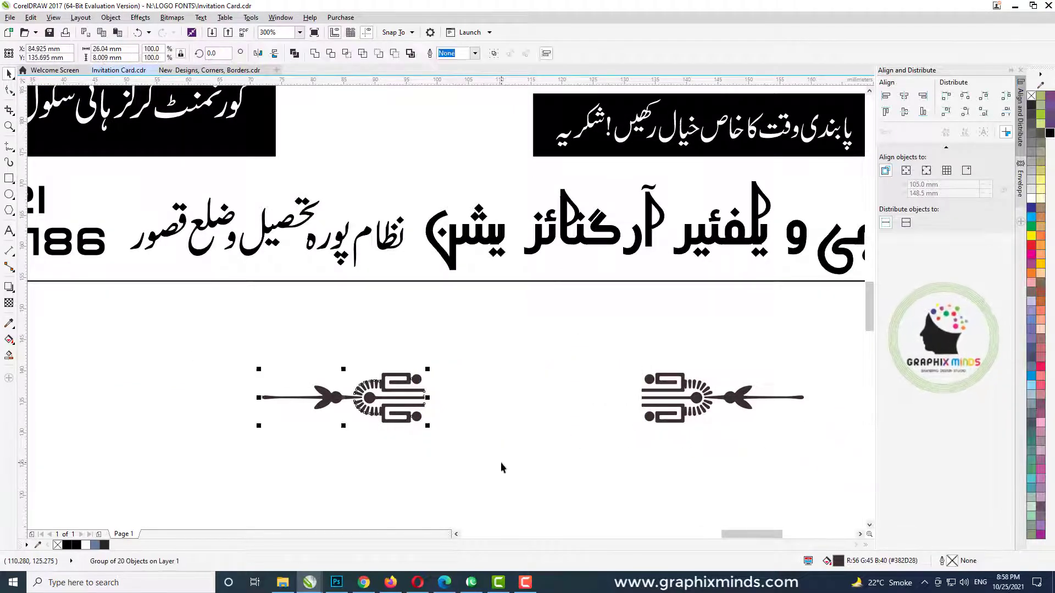
pyautogui.hotkey('ctrl', 'g')
# - Fill both end ornaments black and move them up onto the punctuality notice strip
pyautogui.moveTo(177, 355); pyautogui.dragTo(843, 453)
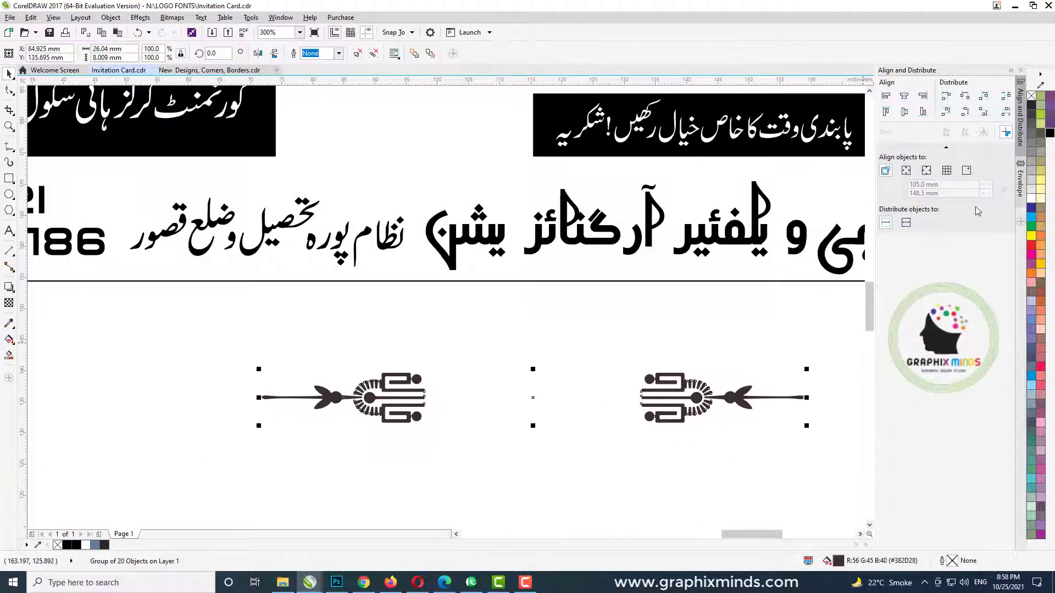
pyautogui.click(1049, 134)
pyautogui.moveTo(389, 391); pyautogui.dragTo(474, 124)
pyautogui.scroll(-2, 385, 297)
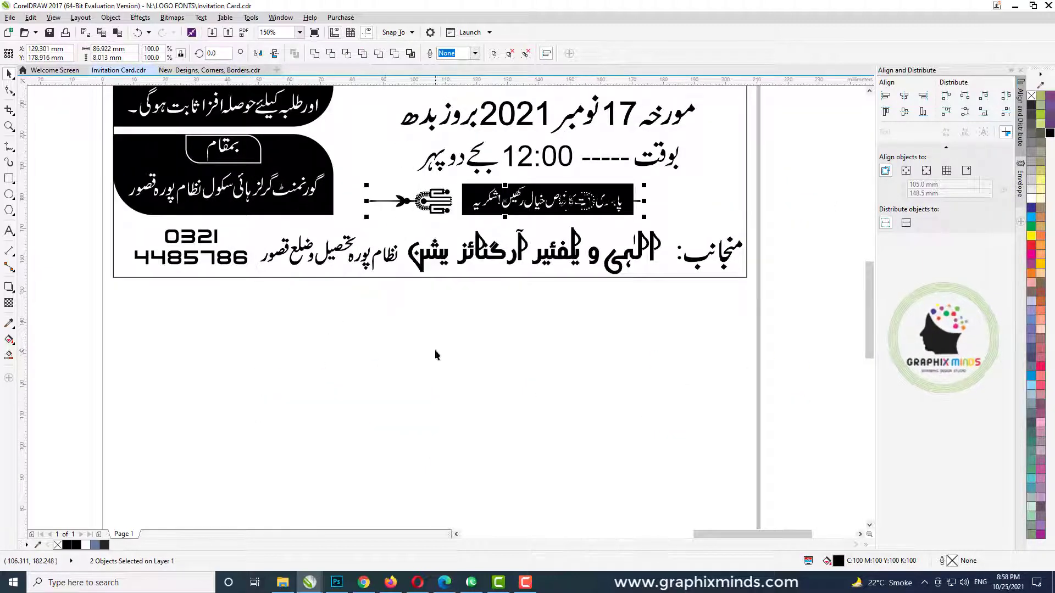
# - Attach one end ornament to the left edge of the notice strip, centred vertically on the strip
pyautogui.click(386, 200)
pyautogui.scroll(4, 386, 199)
pyautogui.moveTo(386, 198); pyautogui.dragTo(473, 184)
pyautogui.keyDown('shift'); pyautogui.click(615, 188); pyautogui.keyUp('shift')
pyautogui.scroll(-1, 289, 248)
pyautogui.scroll(-2, 245, 250)
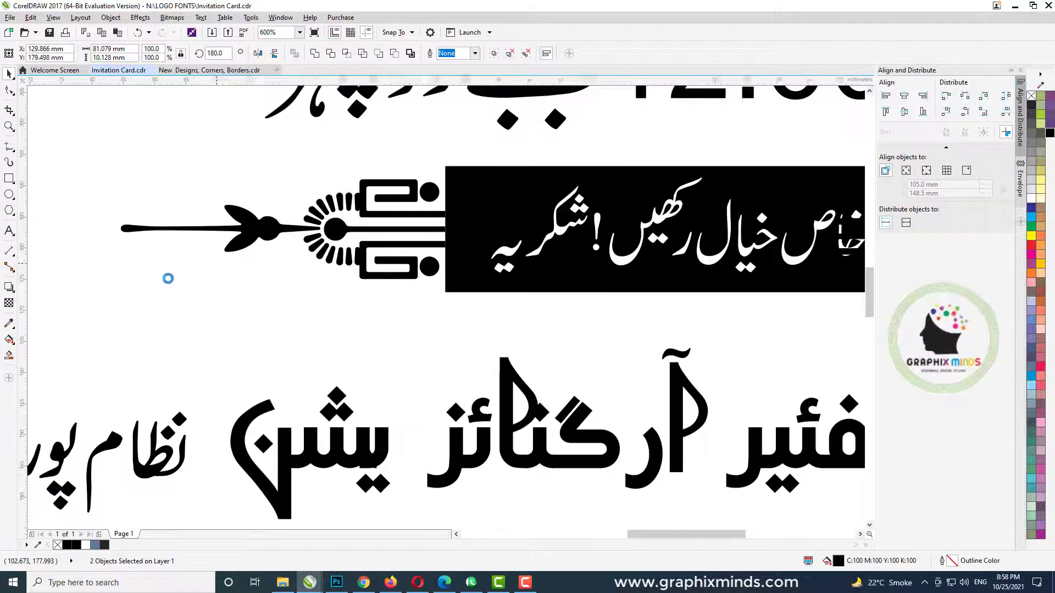
# - Attach the other end ornament to the right edge of the notice strip and centre it vertically on the strip
pyautogui.click(718, 261)
pyautogui.moveTo(719, 263); pyautogui.dragTo(754, 264)
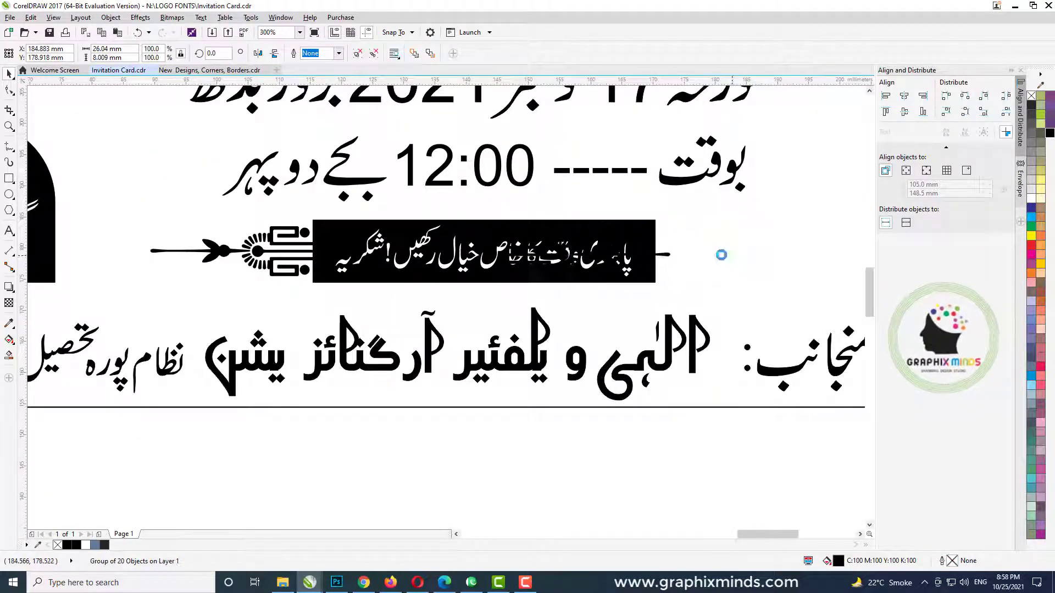
pyautogui.scroll(1, 660, 255)
pyautogui.moveTo(647, 243); pyautogui.dragTo(645, 243)
pyautogui.keyDown('shift'); pyautogui.click(608, 236); pyautogui.keyUp('shift')
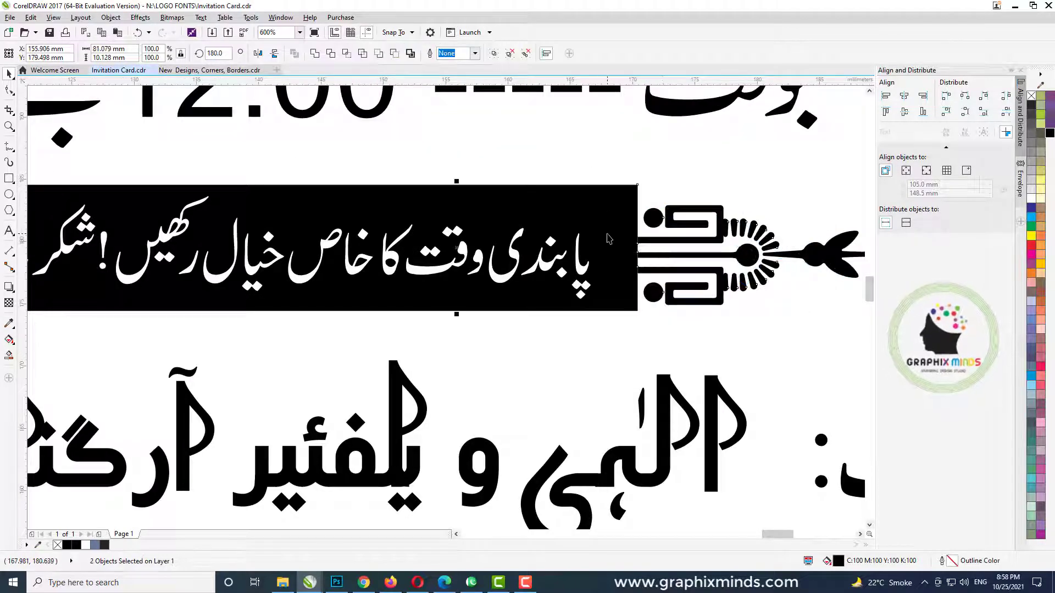
pyautogui.press('e')
pyautogui.scroll(-2, 507, 222)
# - Save the invitation card document
pyautogui.click(813, 211)
pyautogui.moveTo(866, 285); pyautogui.dragTo(866, 264)
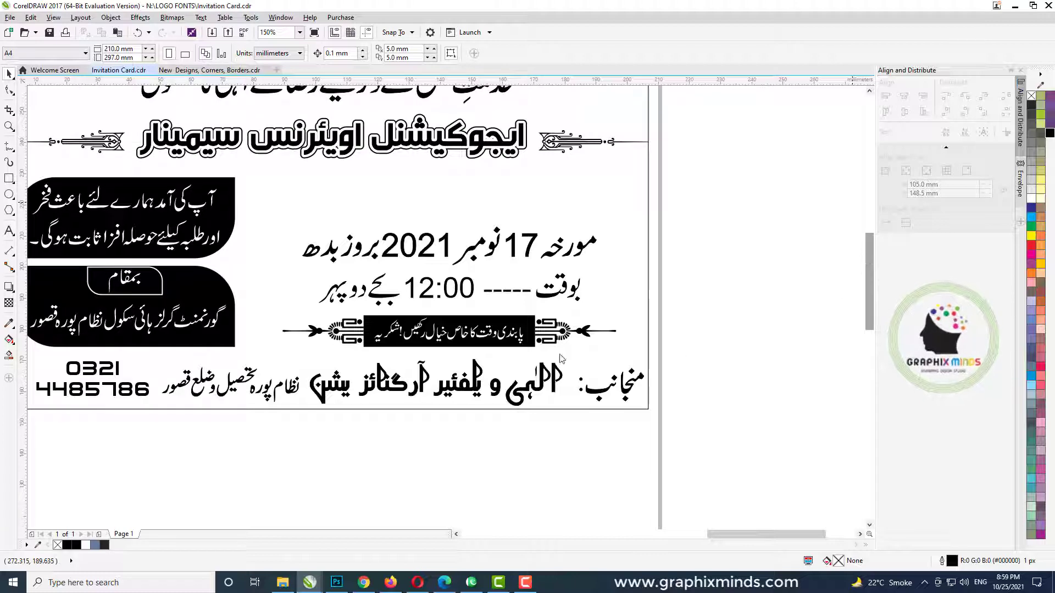
pyautogui.hotkey('ctrl', 's')
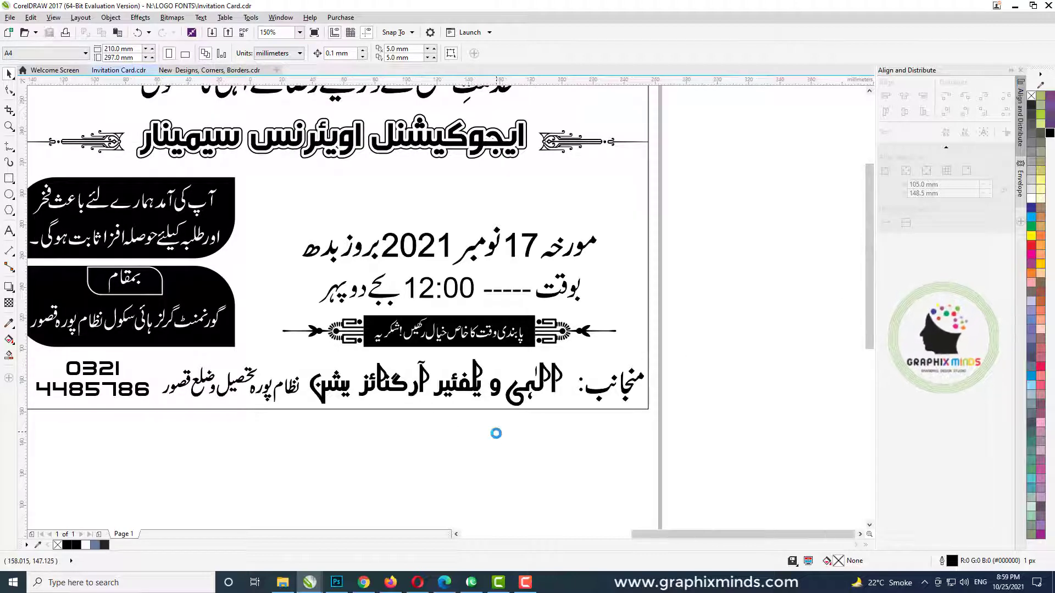
# - Make a copy of the card border reduced to a footer bar about 17 mm high behind the organizer line, and fill it black
pyautogui.scroll(-1, 487, 424)
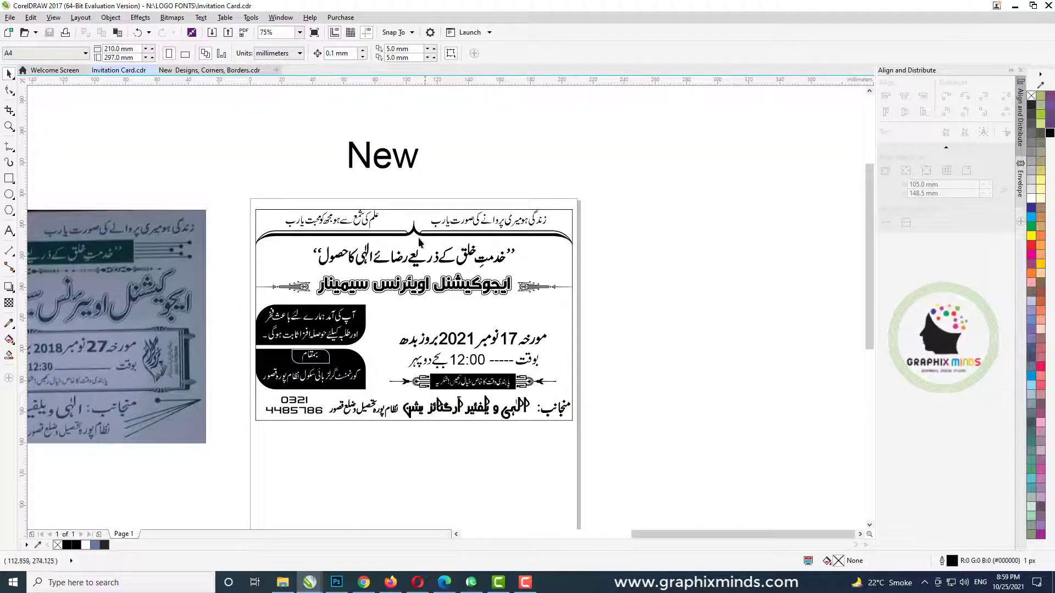
pyautogui.click(419, 210)
pyautogui.moveTo(413, 207); pyautogui.dragTo(412, 391)
pyautogui.scroll(2, 292, 416)
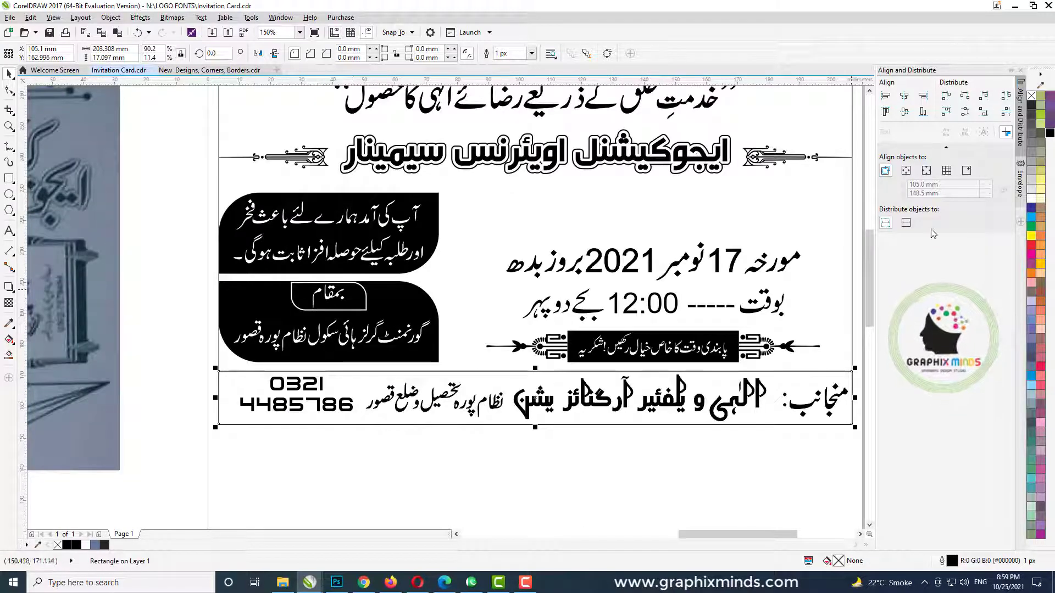
pyautogui.click(1050, 133)
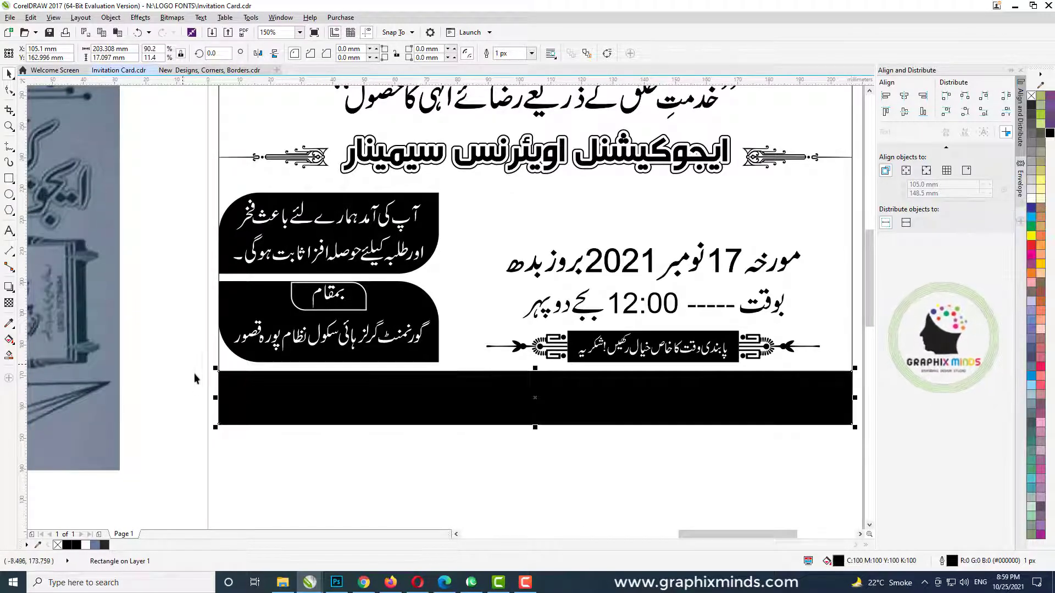
# - Turn the footer's label, organization name, address and phone number white, including their outlines
pyautogui.moveTo(195, 374)
pyautogui.mouseDown()
pyautogui.moveTo(644, 448)
pyautogui.moveTo(352, 403)
pyautogui.moveTo(279, 373)
pyautogui.mouseUp()
pyautogui.click(1032, 197)
pyautogui.scroll(-1, 197, 385)
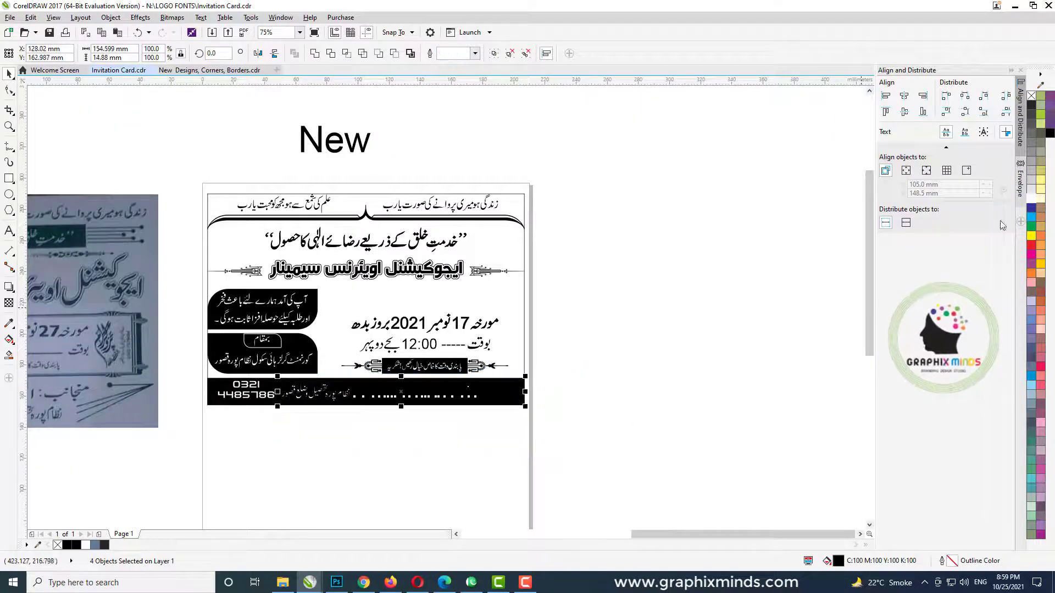
pyautogui.click(1031, 198)
pyautogui.click(727, 370)
pyautogui.scroll(1, 221, 415)
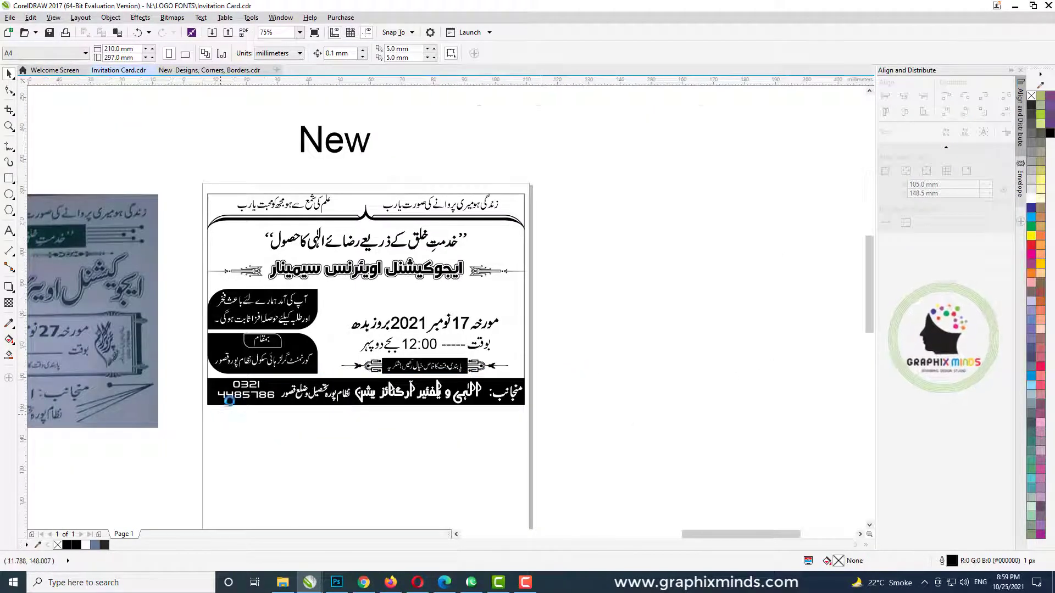
pyautogui.click(325, 378)
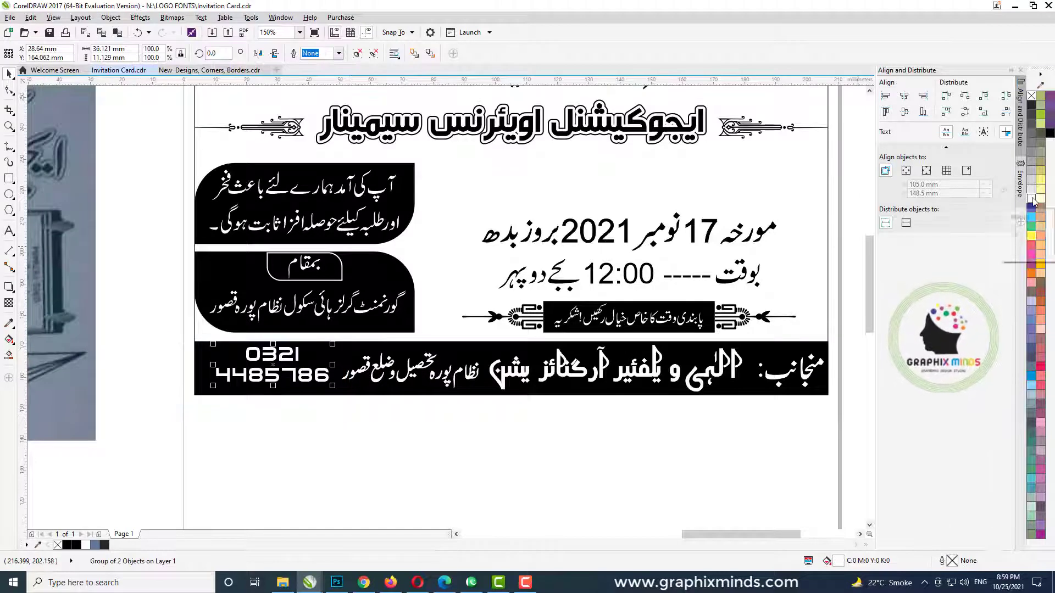
pyautogui.scroll(-1, 123, 442)
pyautogui.click(500, 309)
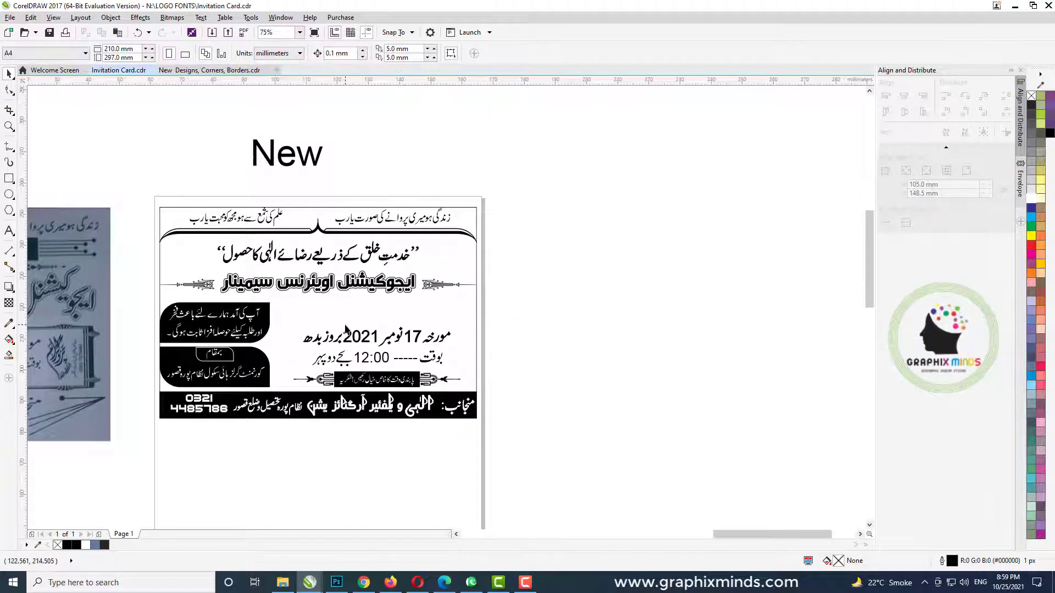
pyautogui.scroll(1, 345, 329)
pyautogui.click(382, 363)
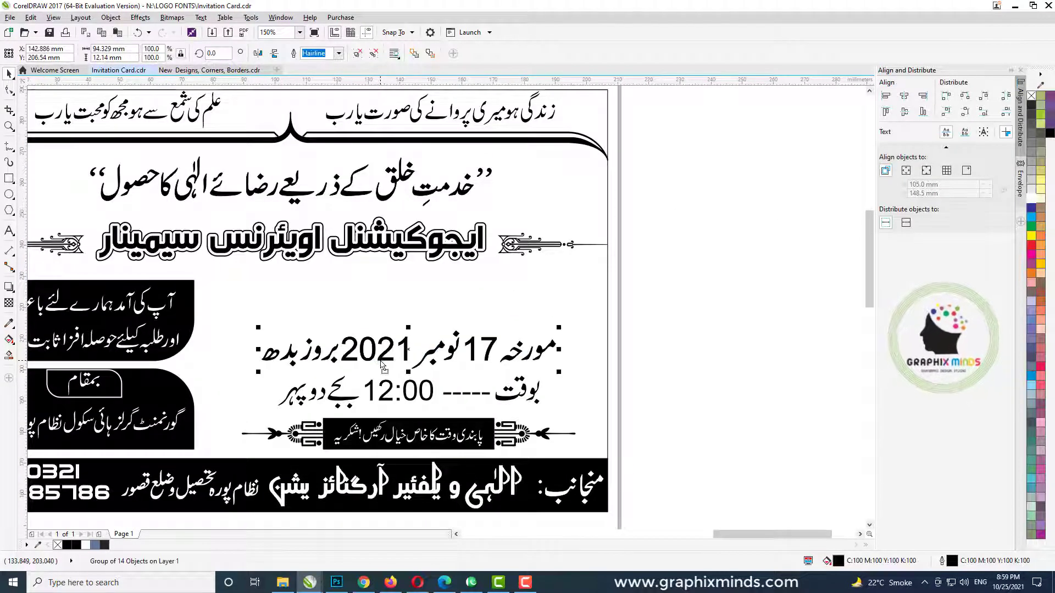
pyautogui.click(481, 337)
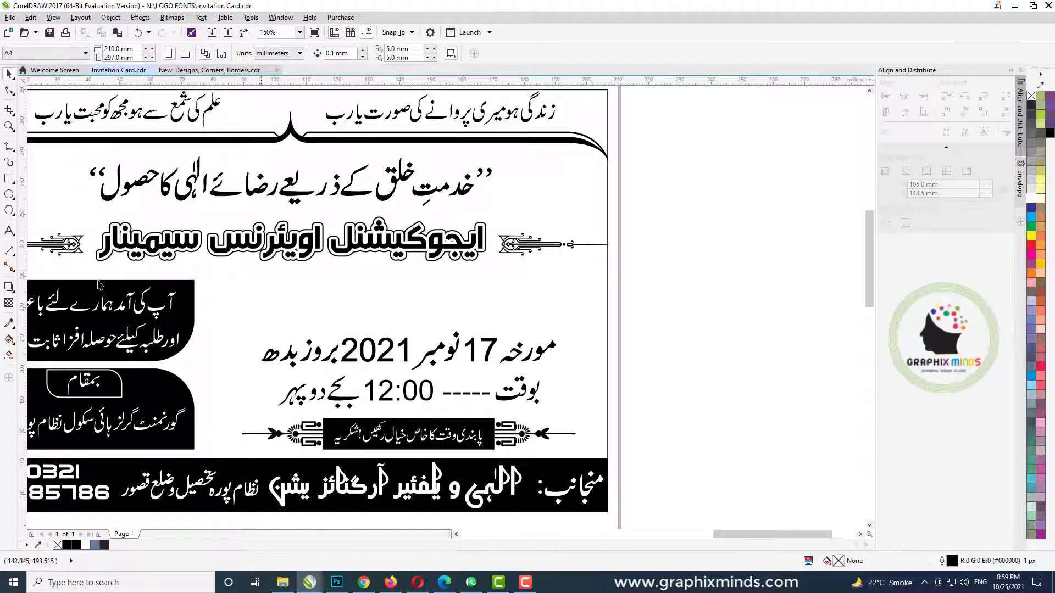
# - Write the Urdu line "پروگرام انشاءاللہ" in the empty area beside the page and switch the keyboard language back to English
pyautogui.press('super+space')
pyautogui.click(10, 231)
pyautogui.click(805, 253)
pyautogui.write('اب')
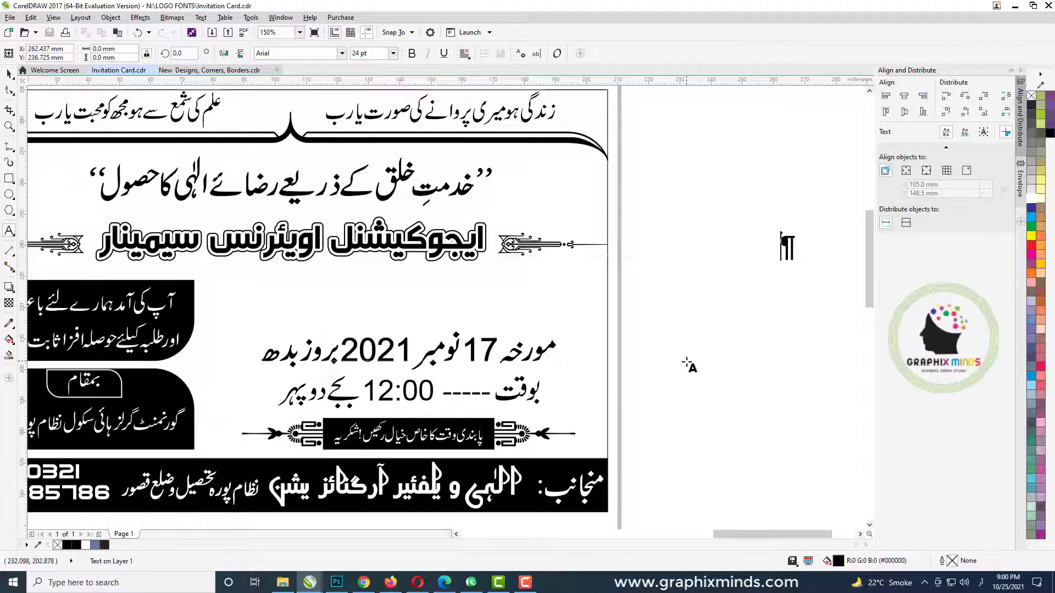
pyautogui.write('روگرام')
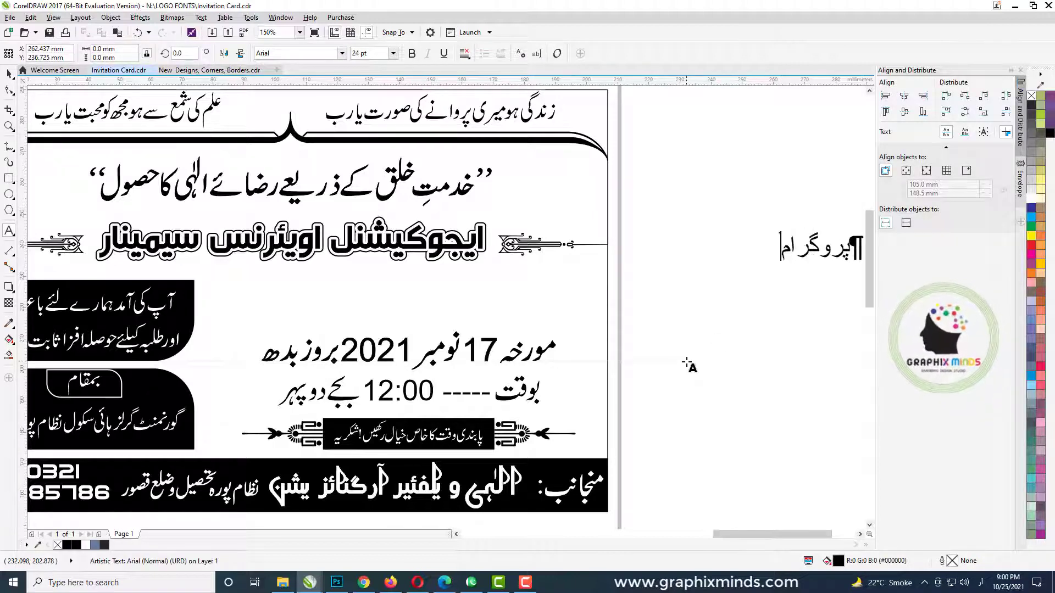
pyautogui.write(': انشاءال')
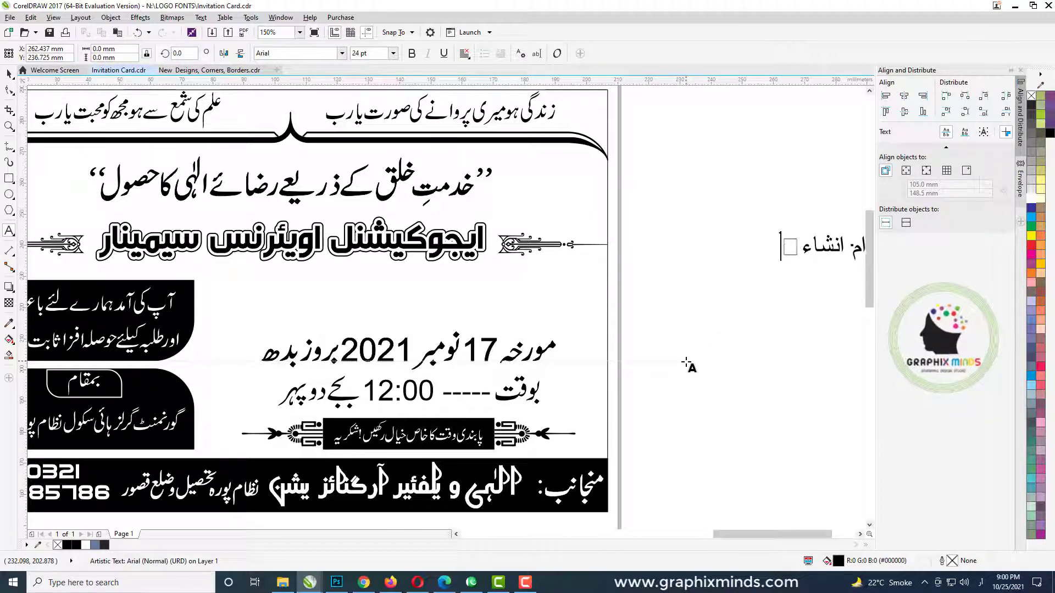
pyautogui.click(10, 74)
pyautogui.scroll(-1, 377, 308)
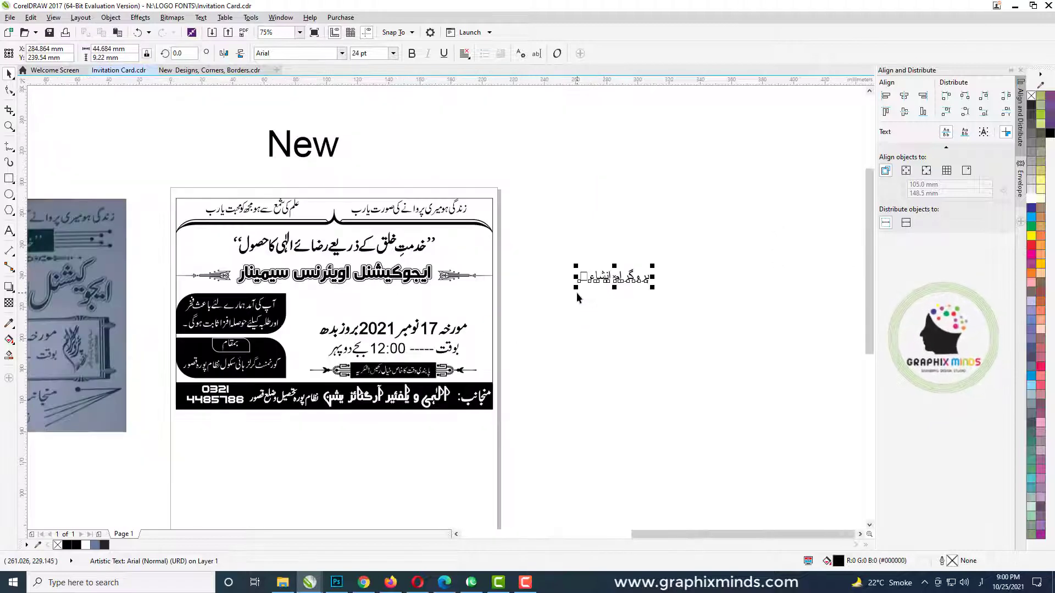
pyautogui.click(982, 585)
pyautogui.click(930, 420)
pyautogui.scroll(1, 608, 254)
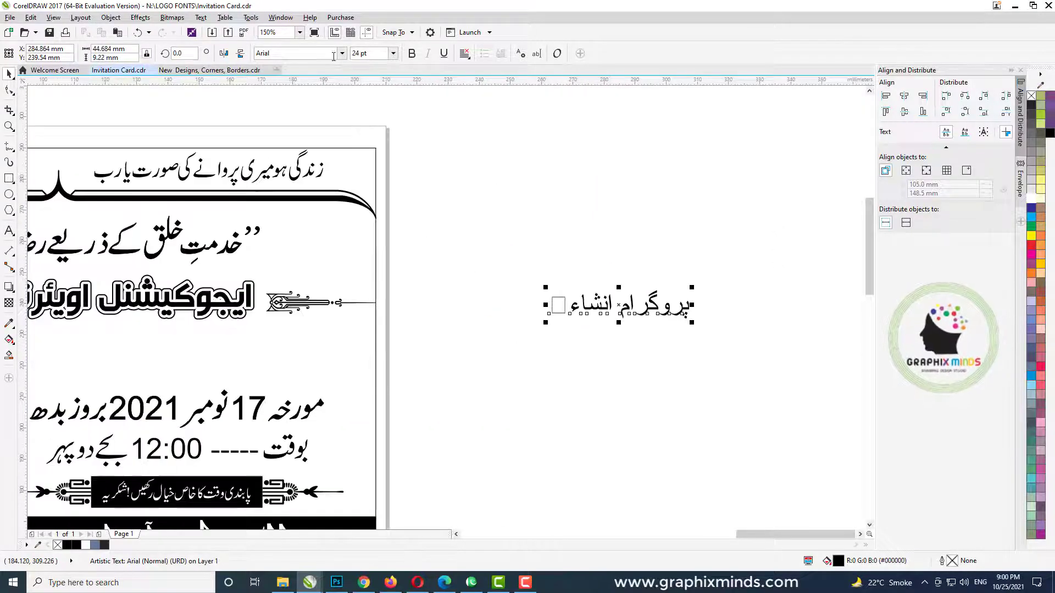
# - Preview the AlQalam fonts on the new program line and set it in AlQalam Sadaf
pyautogui.click(341, 55)
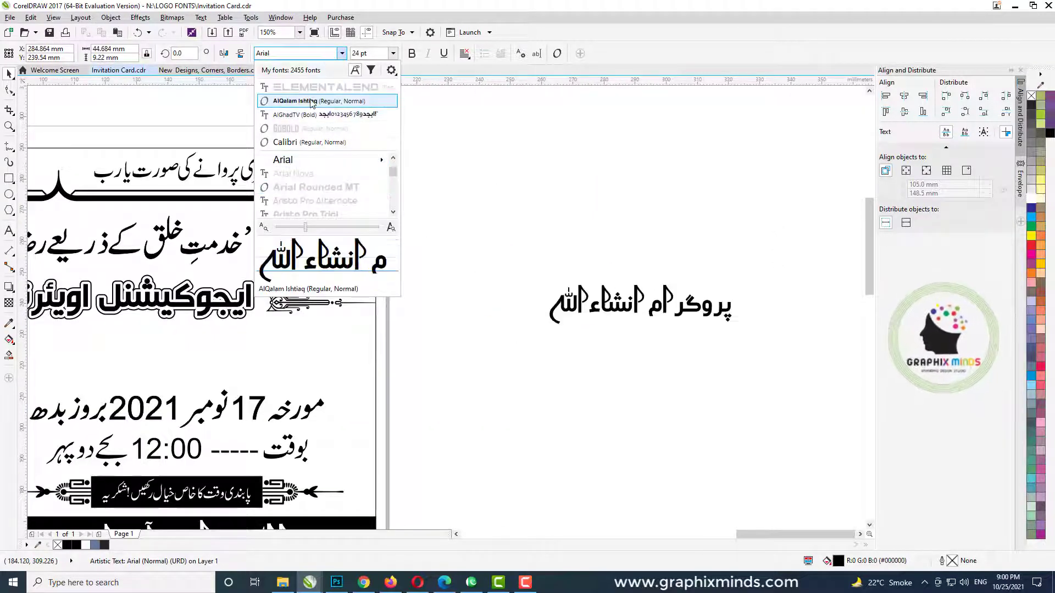
pyautogui.click(311, 101)
pyautogui.click(341, 53)
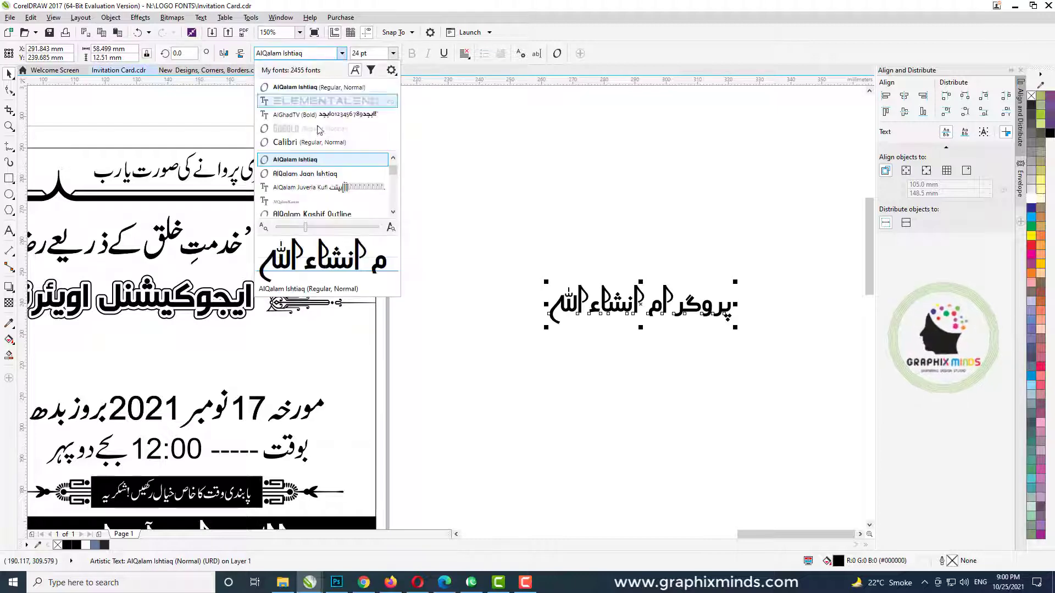
pyautogui.press('Down')
pyautogui.press('Down')
pyautogui.press('Down')
pyautogui.press('Down')
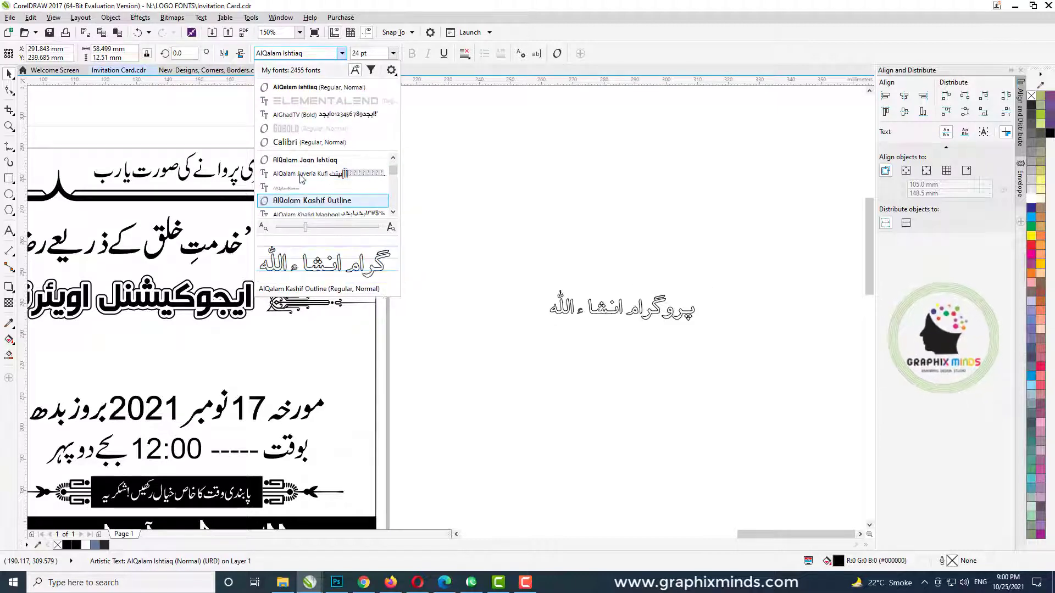
pyautogui.press('Down')
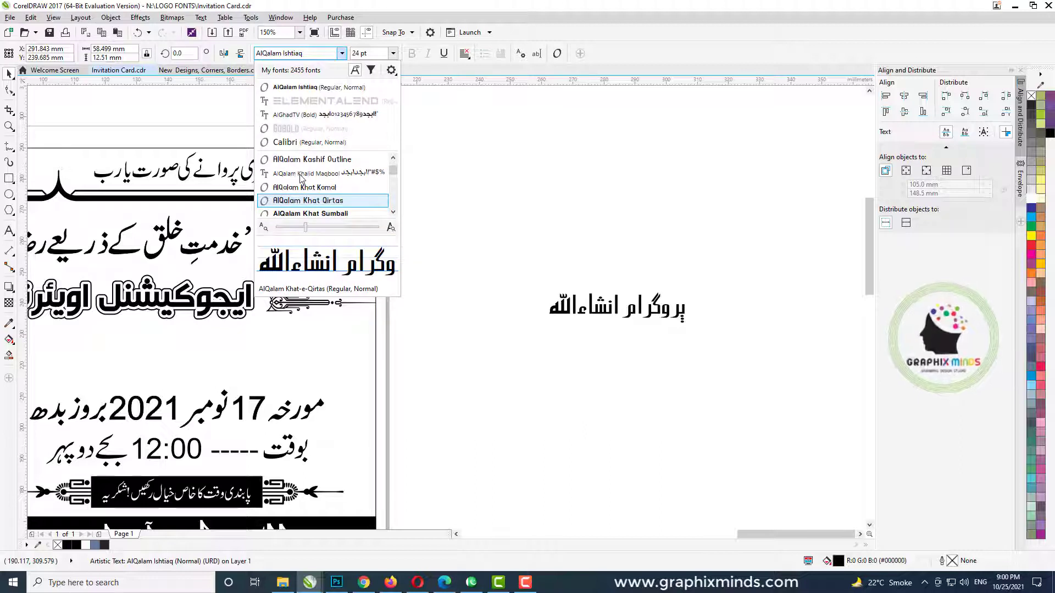
pyautogui.press('Down')
pyautogui.press('Down')
pyautogui.press('Down')
pyautogui.press('Down')
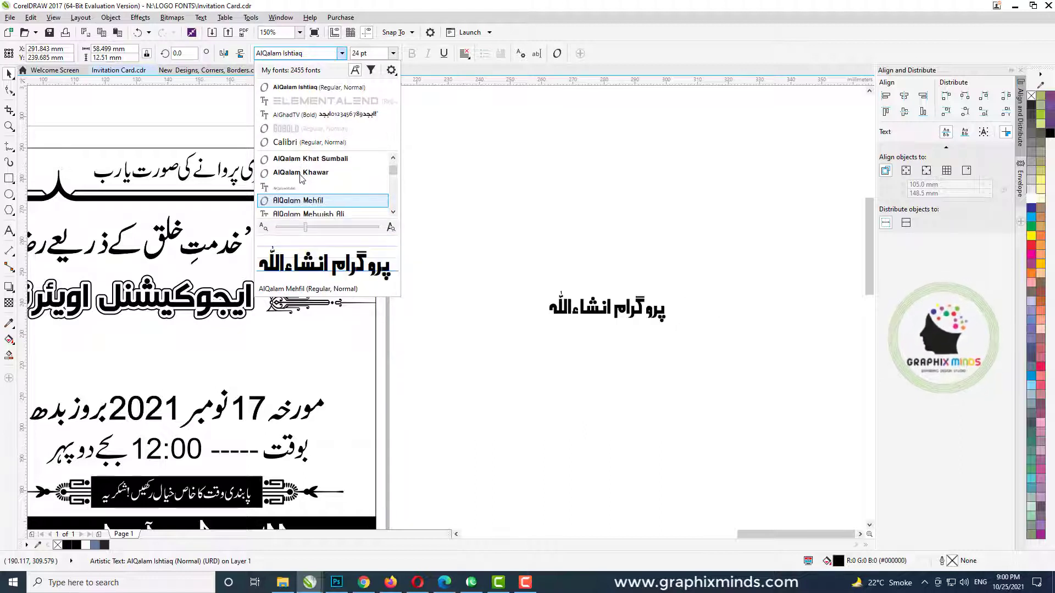
pyautogui.press('Down')
pyautogui.press('Down')
pyautogui.press('Down')
pyautogui.press('Down')
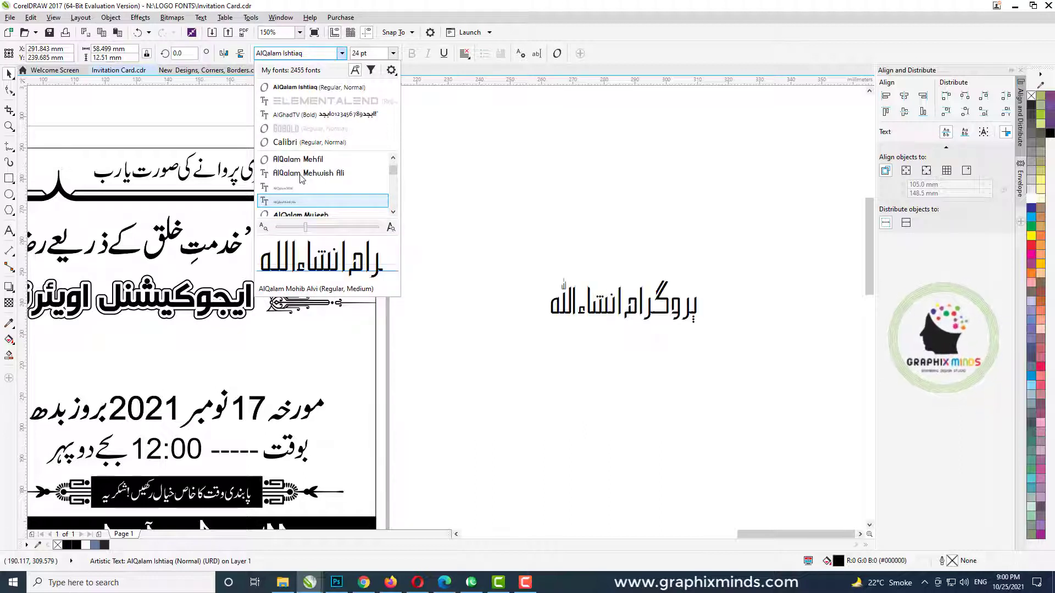
pyautogui.press('Down')
pyautogui.press('Down')
pyautogui.press('Down')
pyautogui.press('Down')
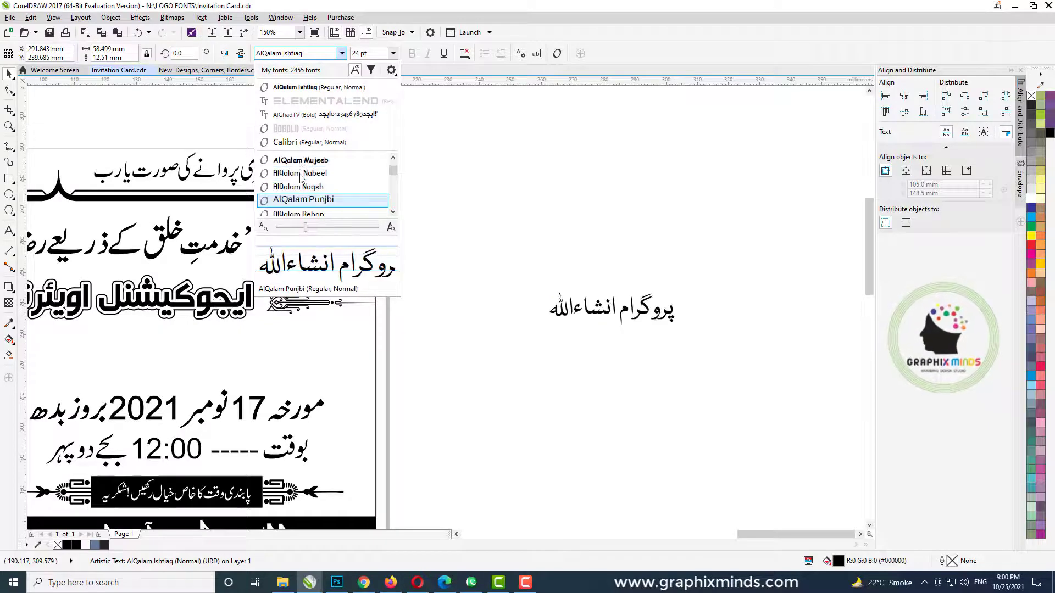
pyautogui.press('Down')
pyautogui.press('Return')
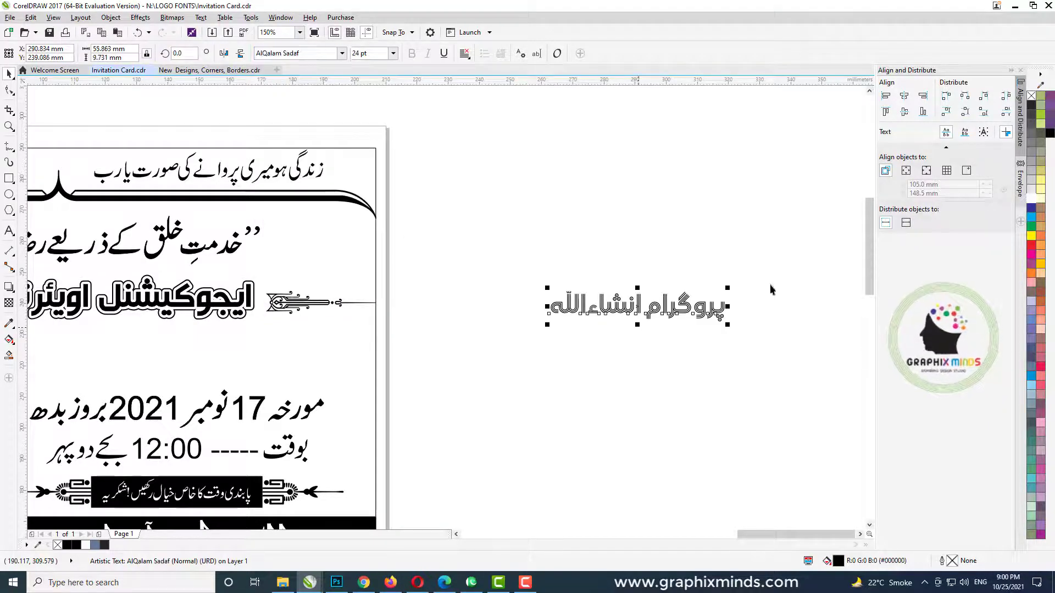
# - Move the program line onto the card above the date line and centre it horizontally on the date
pyautogui.scroll(-3, 674, 307)
pyautogui.moveTo(692, 297); pyautogui.dragTo(468, 327)
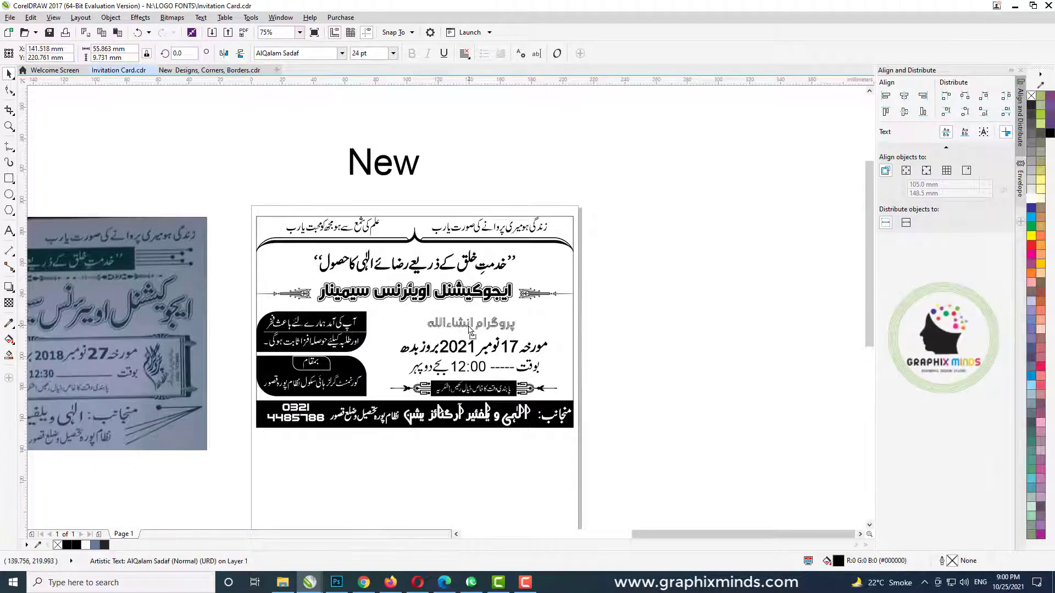
pyautogui.scroll(2, 460, 345)
pyautogui.keyDown('shift'); pyautogui.click(459, 370); pyautogui.keyUp('shift')
pyautogui.press('c')
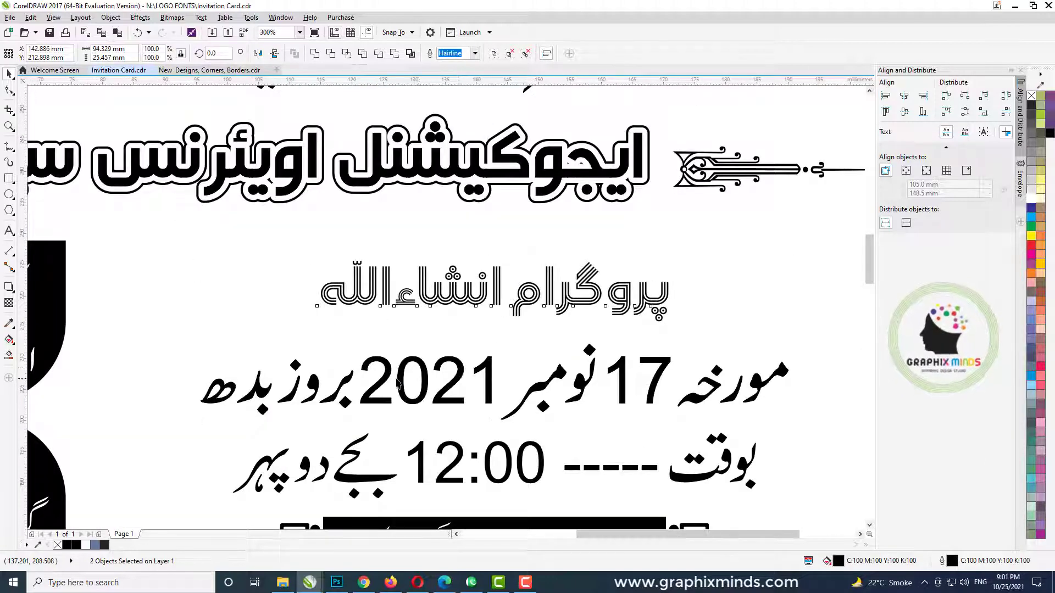
# - Scale the program line down slightly and keep it centred above the date line
pyautogui.scroll(-1, 411, 379)
pyautogui.click(489, 353)
pyautogui.click(489, 331)
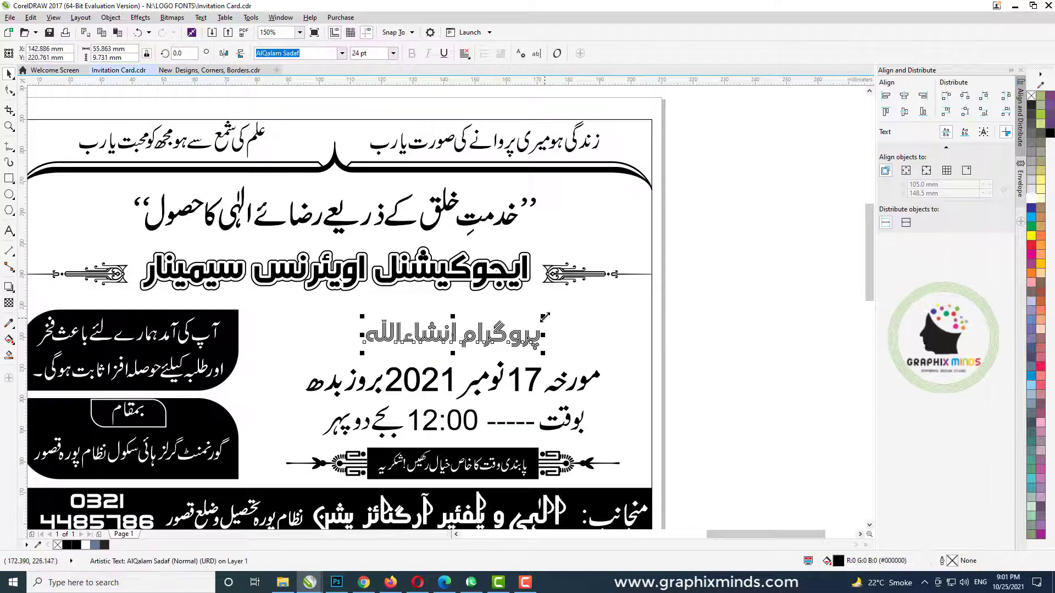
pyautogui.moveTo(544, 318); pyautogui.dragTo(526, 323)
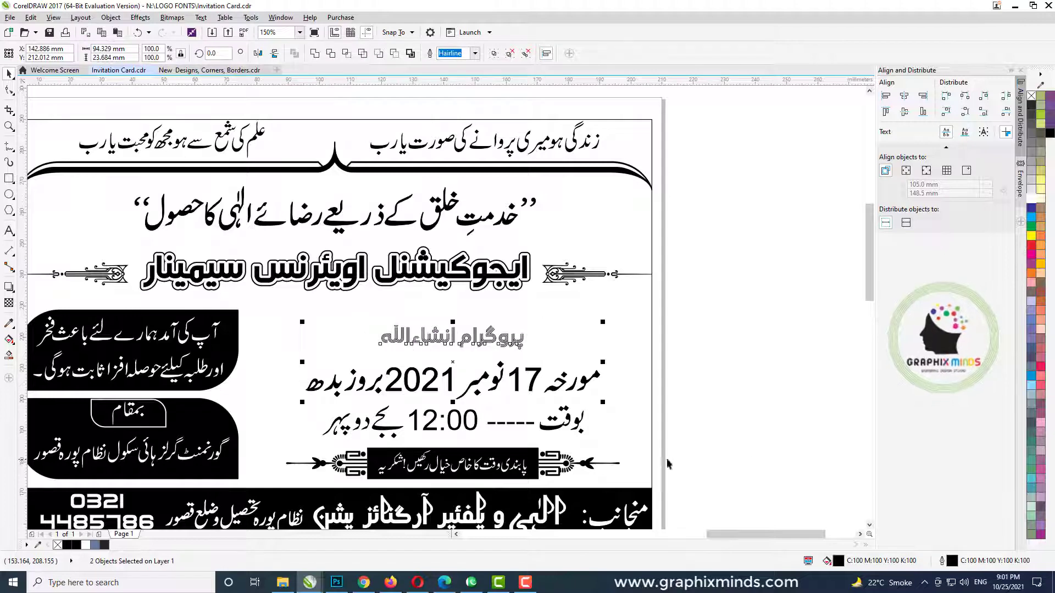
pyautogui.click(748, 447)
# - Select the knotted divider with arrow-tipped ends in the ornament collection and place it in the empty area beside the card
pyautogui.scroll(-2, 668, 407)
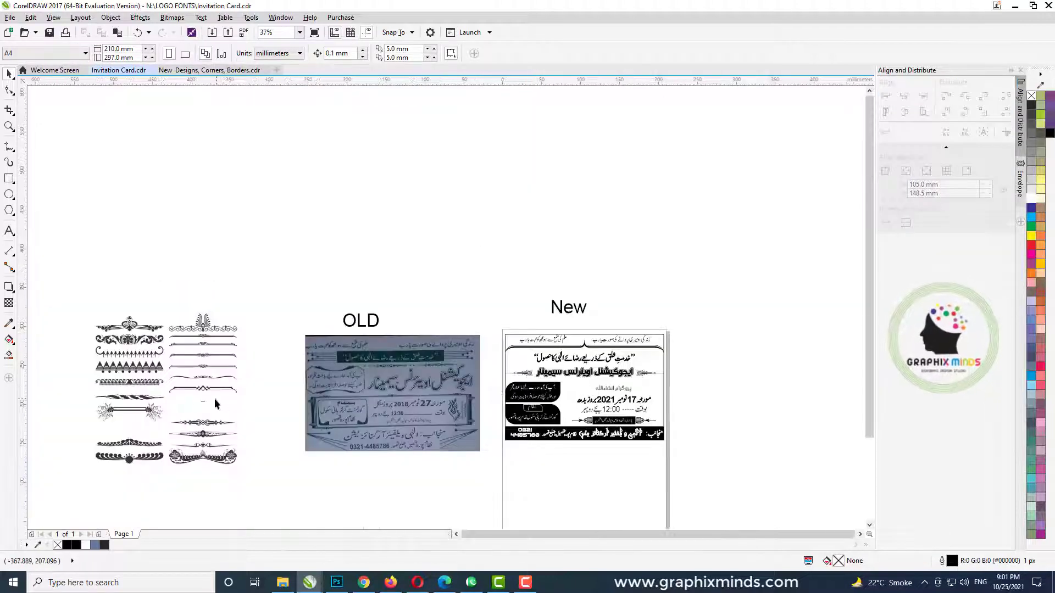
pyautogui.scroll(2, 93, 422)
pyautogui.scroll(-1, 93, 422)
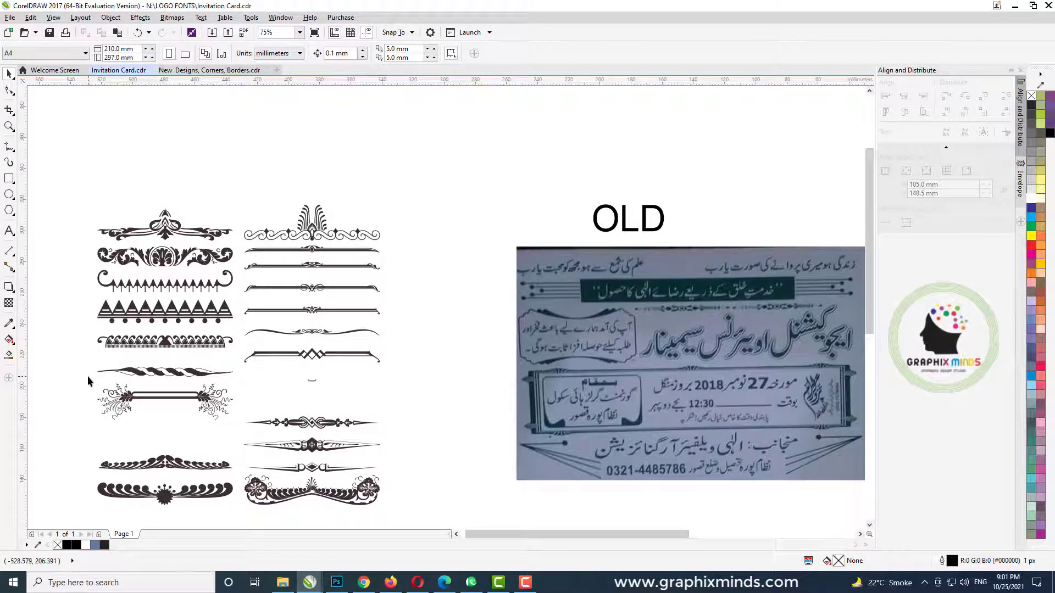
pyautogui.scroll(1, 255, 434)
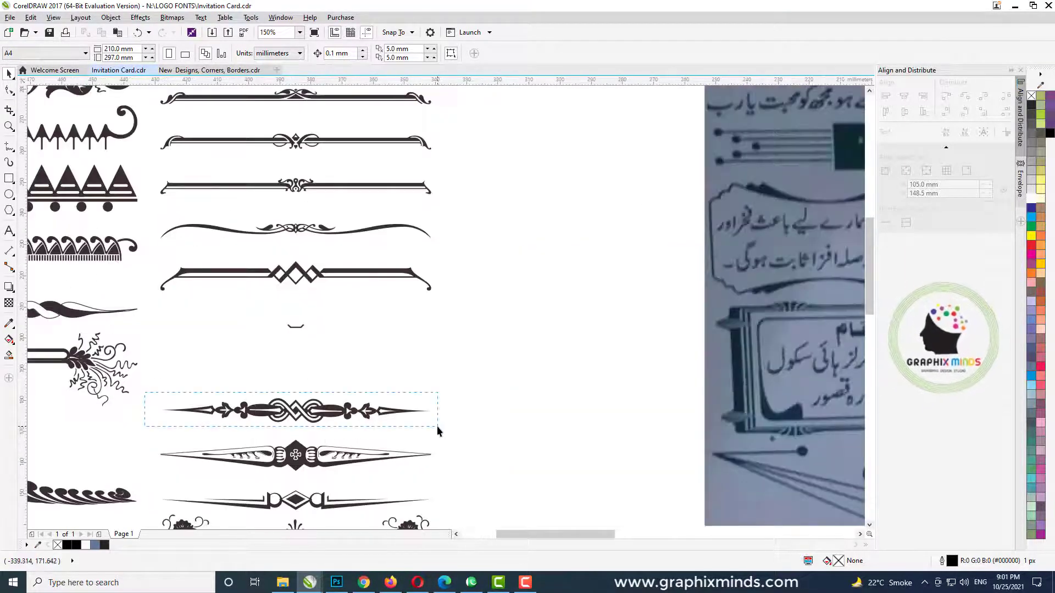
pyautogui.moveTo(144, 393); pyautogui.dragTo(449, 427)
pyautogui.scroll(-1, 129, 401)
pyautogui.scroll(1, 173, 453)
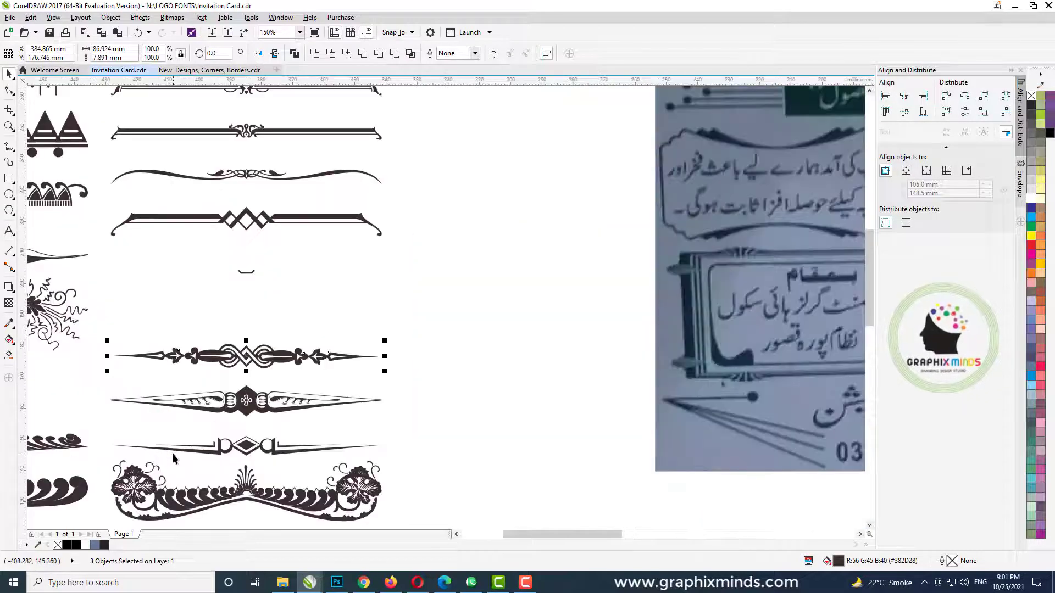
pyautogui.scroll(-1, 104, 408)
pyautogui.scroll(-1, 103, 407)
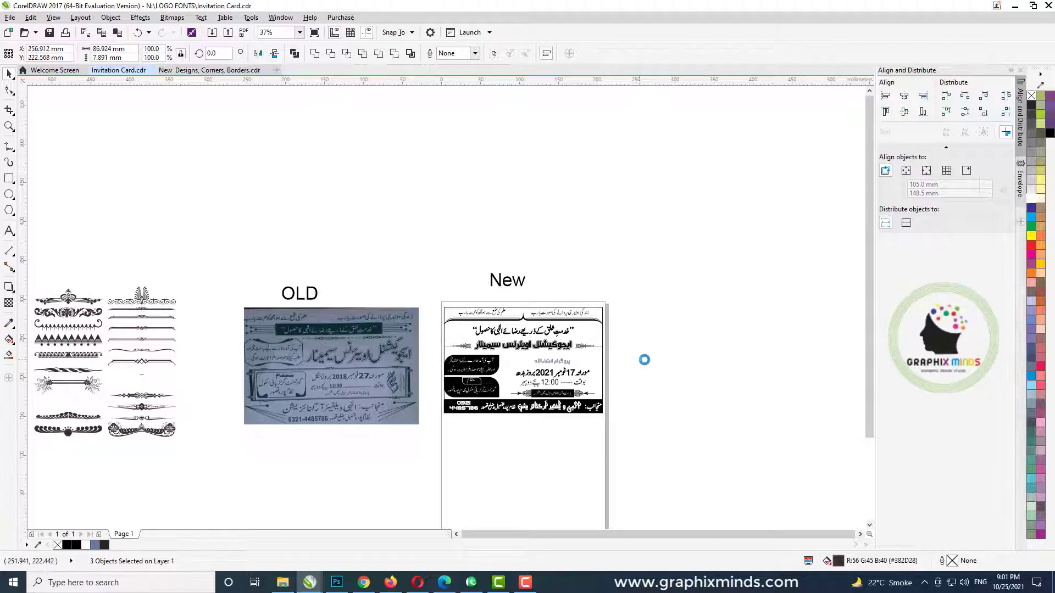
# - Delete the knotted middle piece of the divider, keeping only its two arrow-shaped end pieces
pyautogui.scroll(3, 644, 360)
pyautogui.click(470, 360)
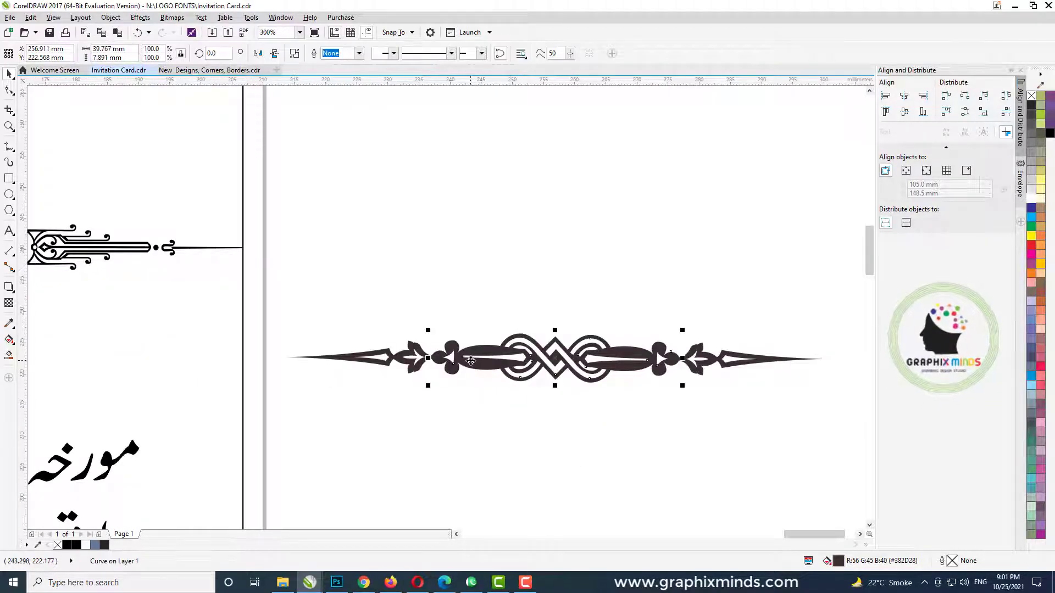
pyautogui.moveTo(473, 314); pyautogui.dragTo(647, 416)
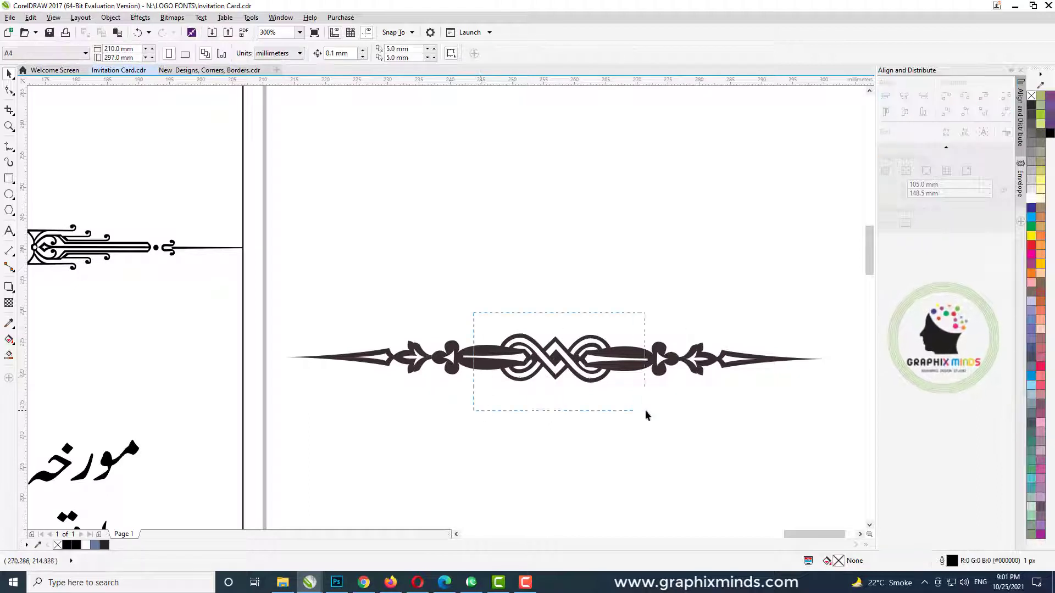
pyautogui.moveTo(591, 374); pyautogui.dragTo(592, 374)
pyautogui.press('Delete')
pyautogui.scroll(-2, 580, 357)
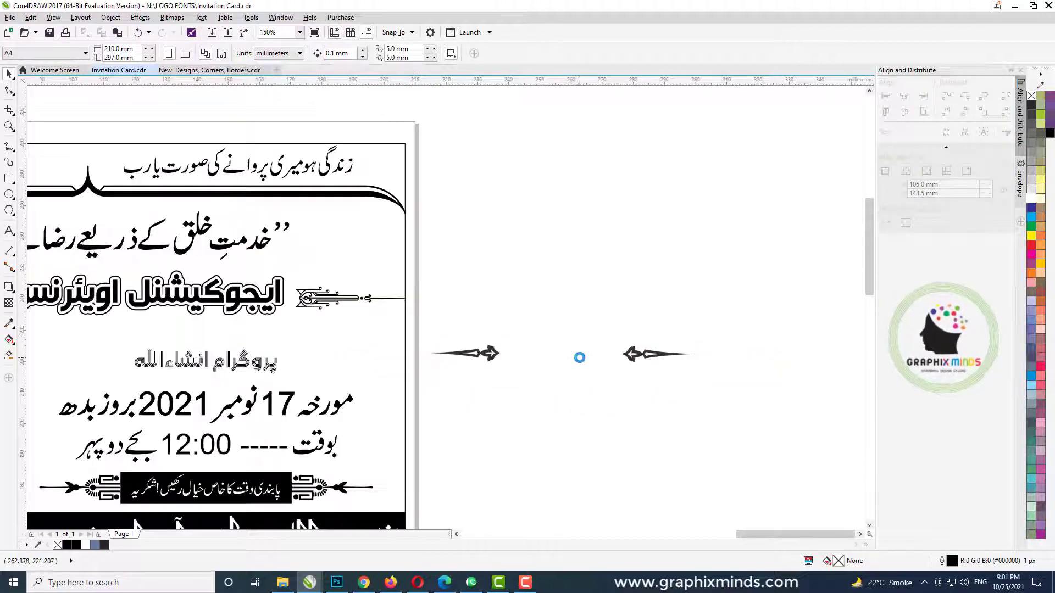
# - Fill both arrow pieces black and place them on either side of the program line, centred above the notice strip's end ornaments
pyautogui.click(485, 362)
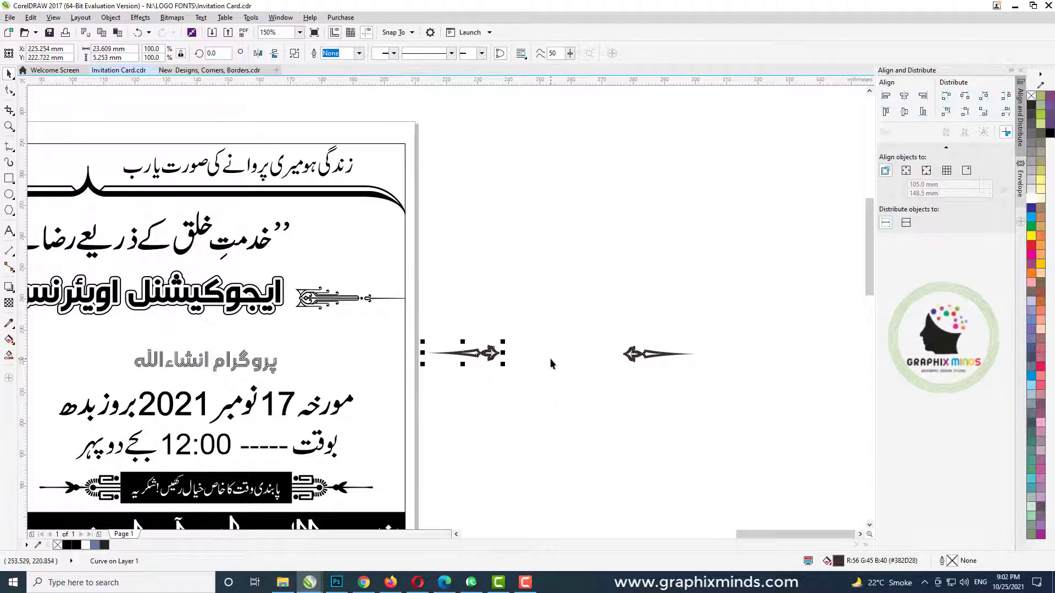
pyautogui.moveTo(459, 387); pyautogui.dragTo(422, 383)
pyautogui.click(1050, 133)
pyautogui.scroll(-1, 552, 354)
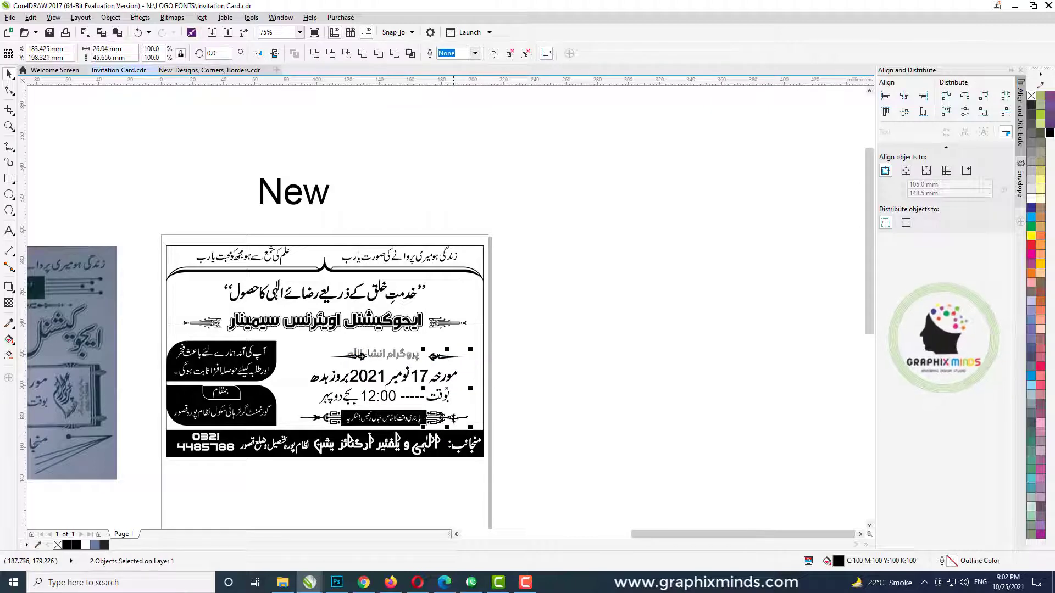
pyautogui.click(315, 353)
pyautogui.click(306, 418)
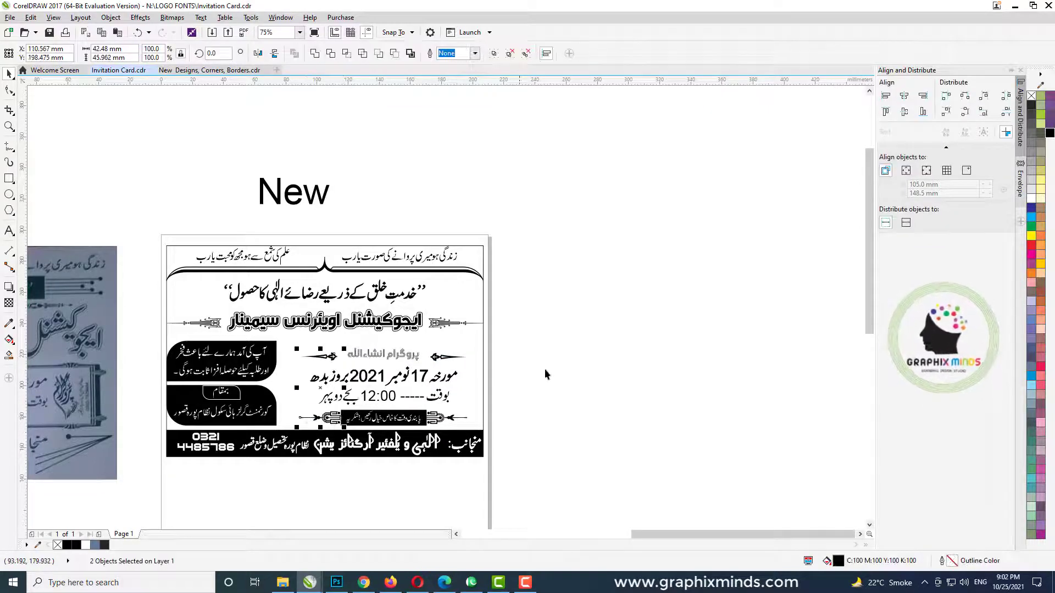
# - Align both arrow pieces with the vertical centre of the program line and save the invitation card document
pyautogui.click(365, 357)
pyautogui.scroll(1, 316, 359)
pyautogui.click(324, 357)
pyautogui.keyDown('shift'); pyautogui.click(430, 359); pyautogui.keyUp('shift')
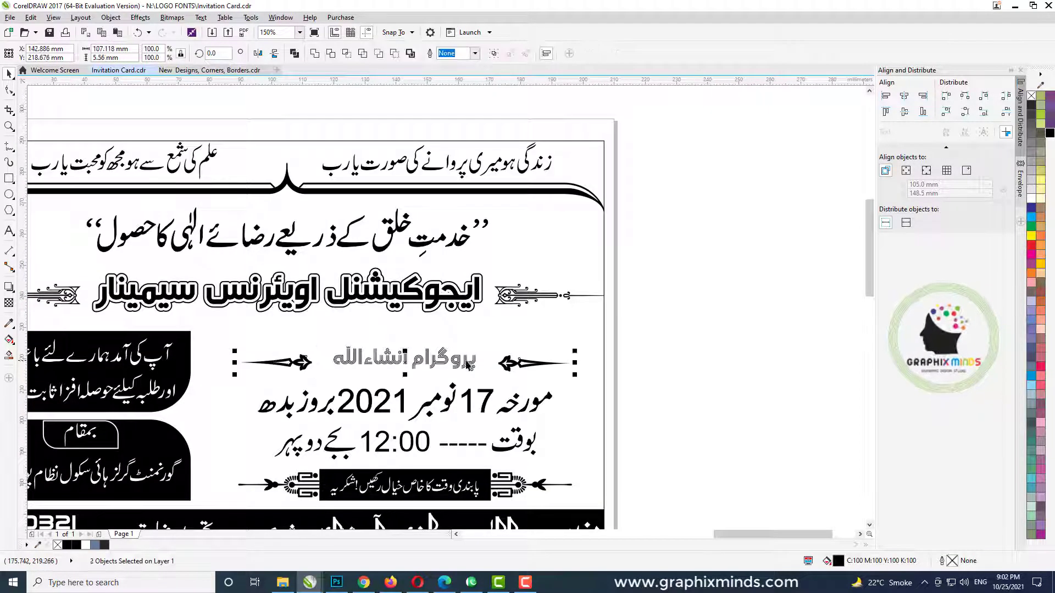
pyautogui.keyDown('shift'); pyautogui.click(467, 365); pyautogui.keyUp('shift')
pyautogui.press('c')
pyautogui.click(690, 380)
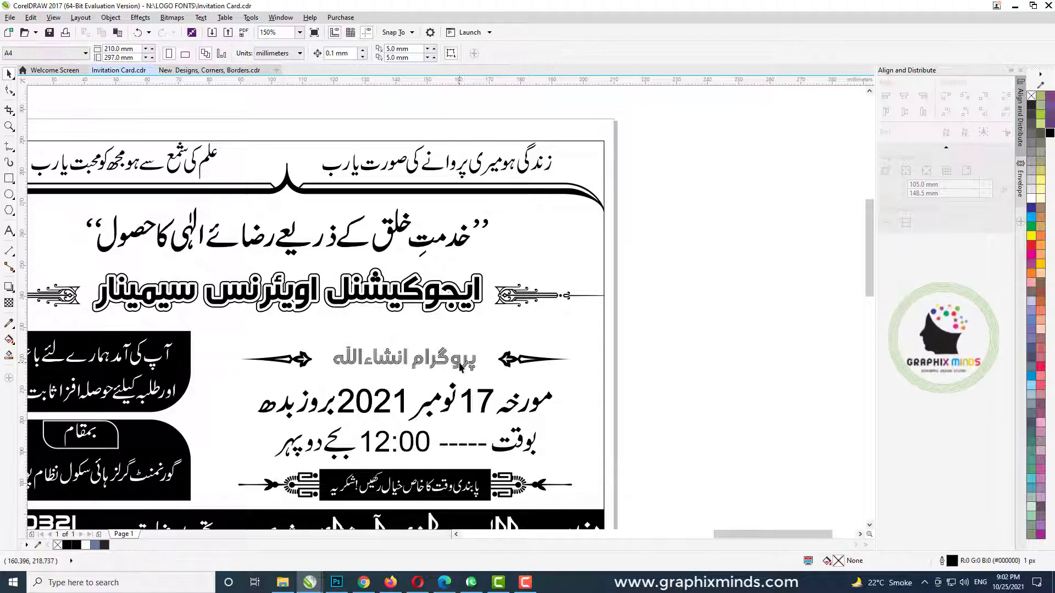
pyautogui.scroll(-1, 483, 367)
pyautogui.hotkey('ctrl', 's')
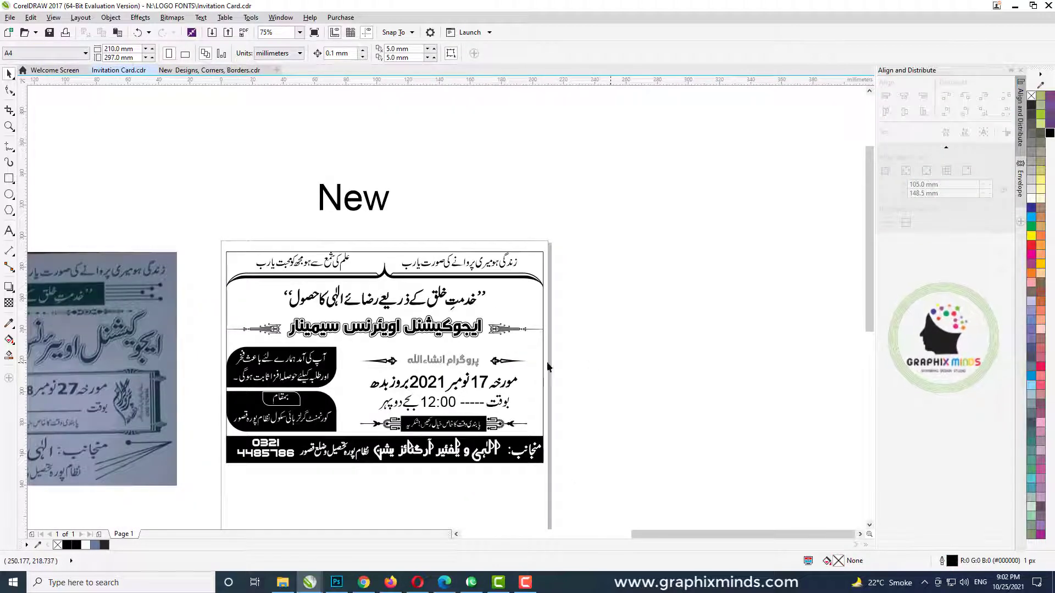
# - Remove the outline from the rectangle that borders the card and view the card up close
pyautogui.click(231, 263)
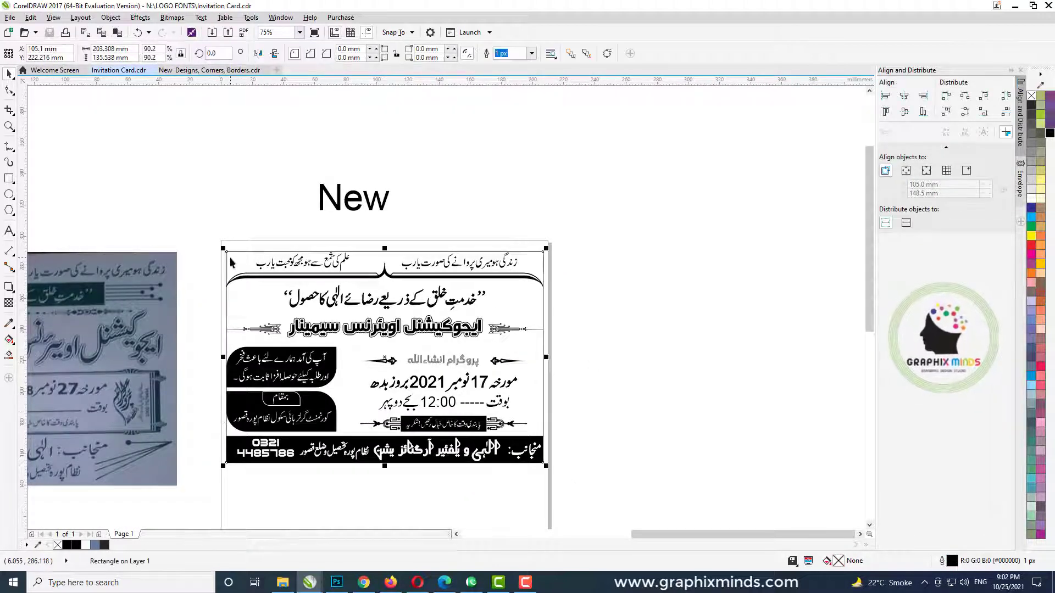
pyautogui.rightClick(1031, 98)
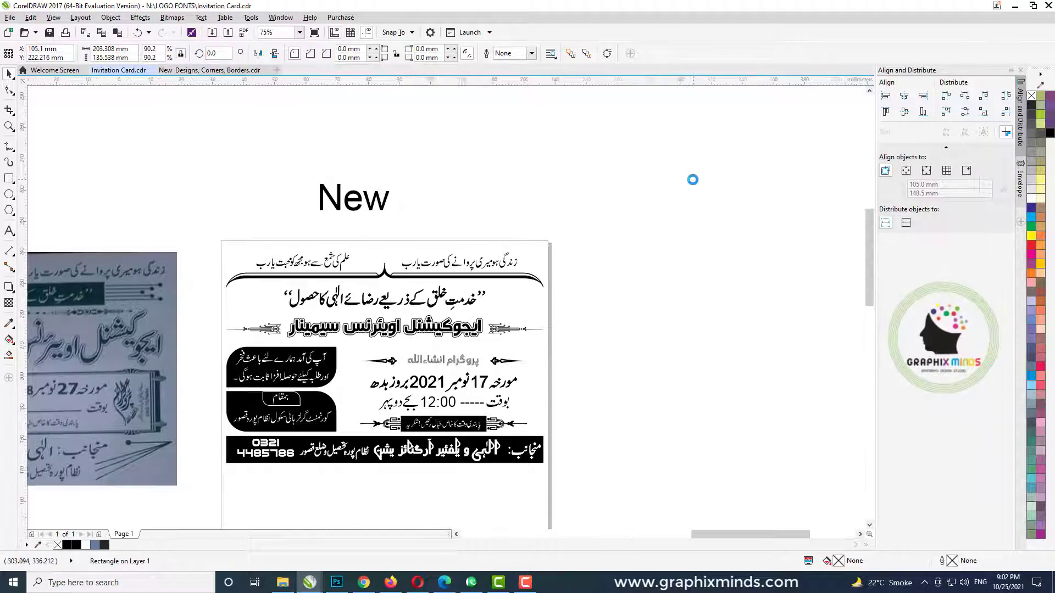
pyautogui.hotkey('shift', 'F2')
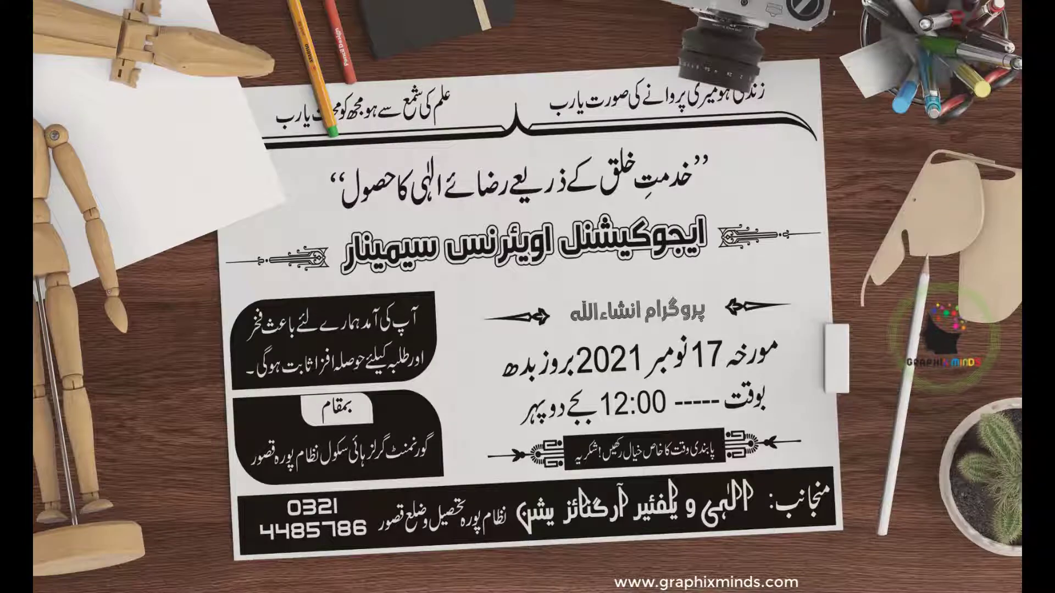